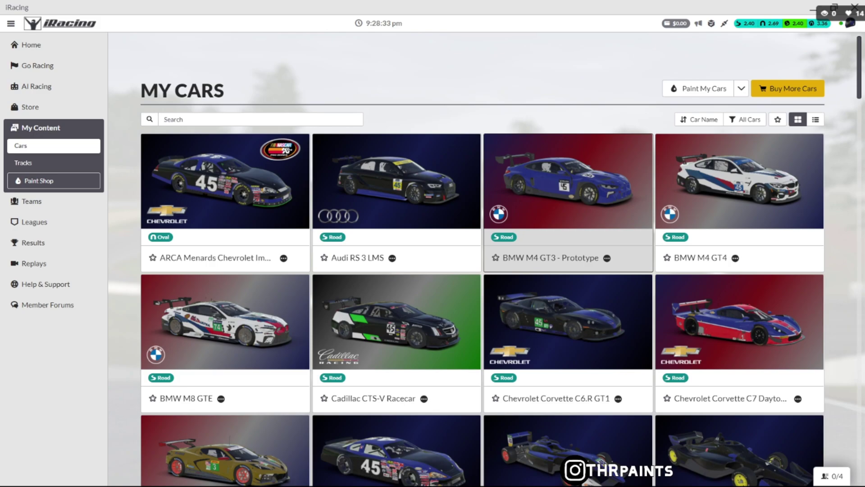
Step: Open the Audi RS 3 LMS from the car collection and choose to paint it
{"action": "scroll", "coordinate": [568, 203], "scroll_direction": "down", "scroll_amount": 5}
{"action": "scroll", "coordinate": [567, 203], "scroll_direction": "up", "scroll_amount": 5}
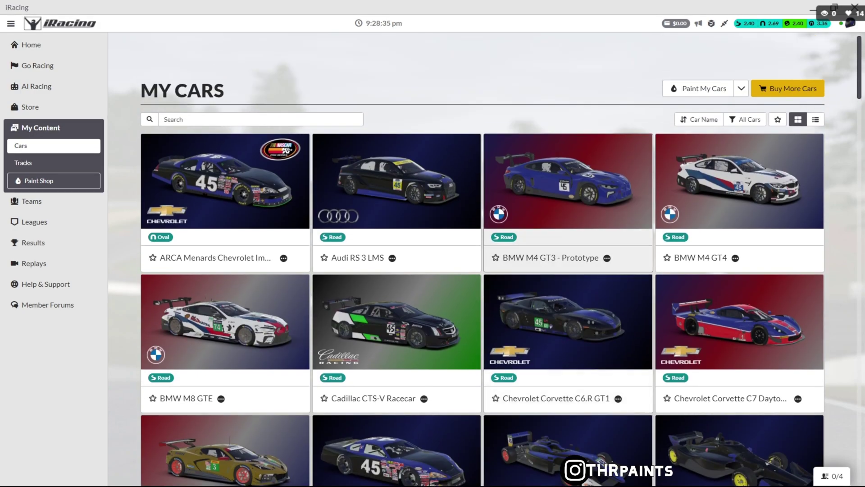
{"action": "left_click", "coordinate": [396, 203]}
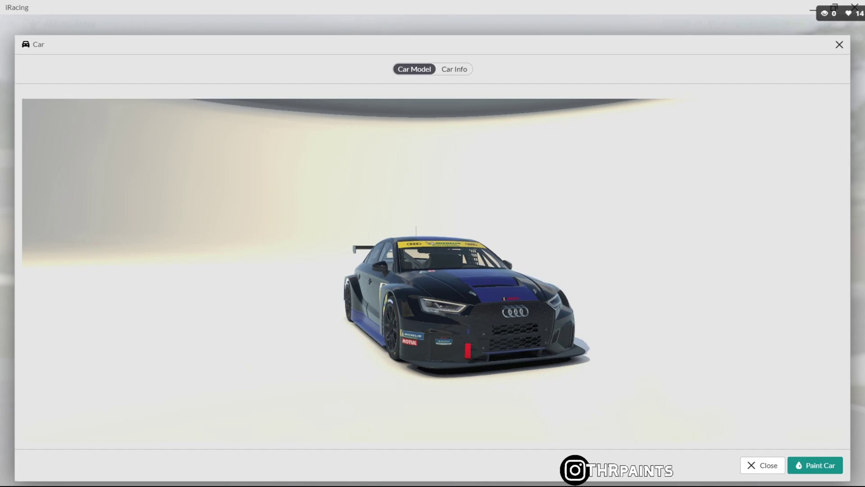
{"action": "left_click", "coordinate": [815, 465]}
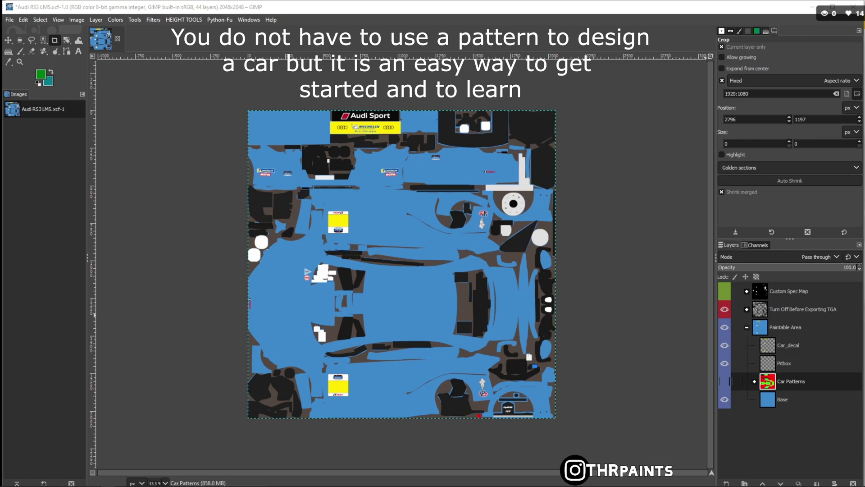
Step: Make the Car Patterns layer group visible and expand it to reach its pattern layers
{"action": "left_click", "coordinate": [724, 381]}
{"action": "left_click", "coordinate": [754, 382]}
{"action": "scroll", "coordinate": [789, 383], "scroll_direction": "down", "scroll_amount": 3}
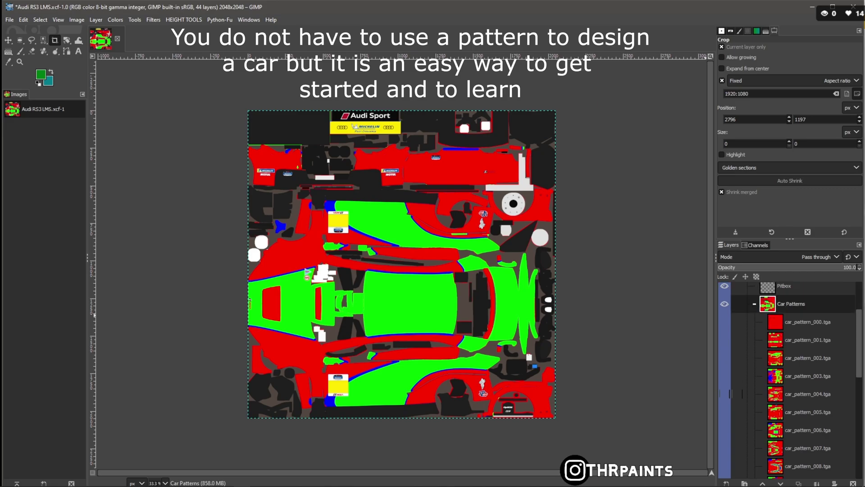
Step: Preview car patterns 000 to 004 and 006 one at a time, hiding each one again after viewing it
{"action": "left_click", "coordinate": [724, 322]}
{"action": "left_click", "coordinate": [724, 322]}
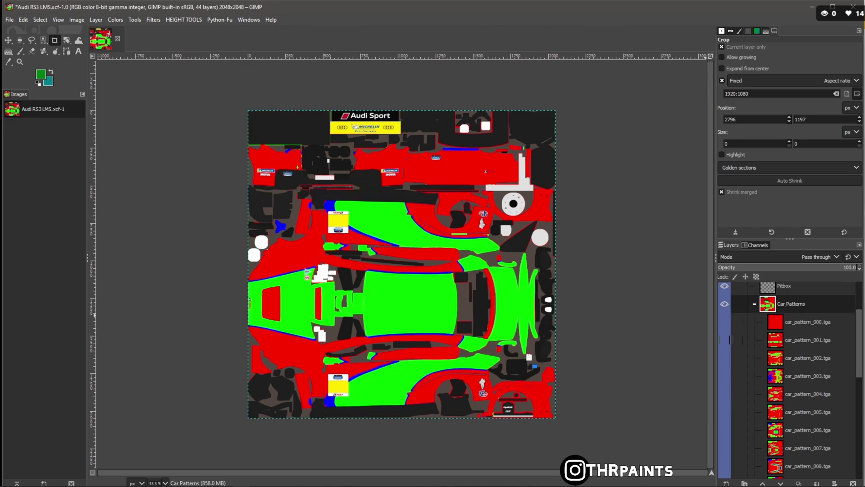
{"action": "left_click", "coordinate": [724, 340]}
{"action": "left_click", "coordinate": [724, 340]}
{"action": "left_click", "coordinate": [724, 357]}
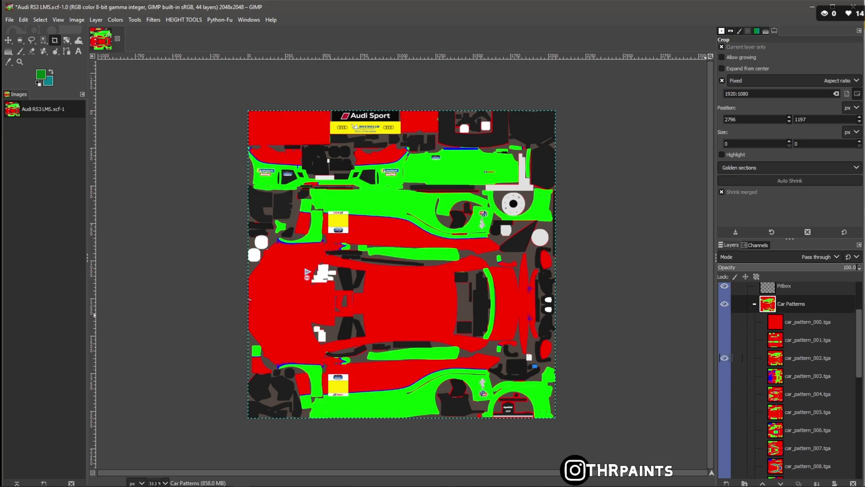
{"action": "left_click", "coordinate": [724, 357]}
{"action": "left_click", "coordinate": [775, 376]}
{"action": "left_click", "coordinate": [724, 376]}
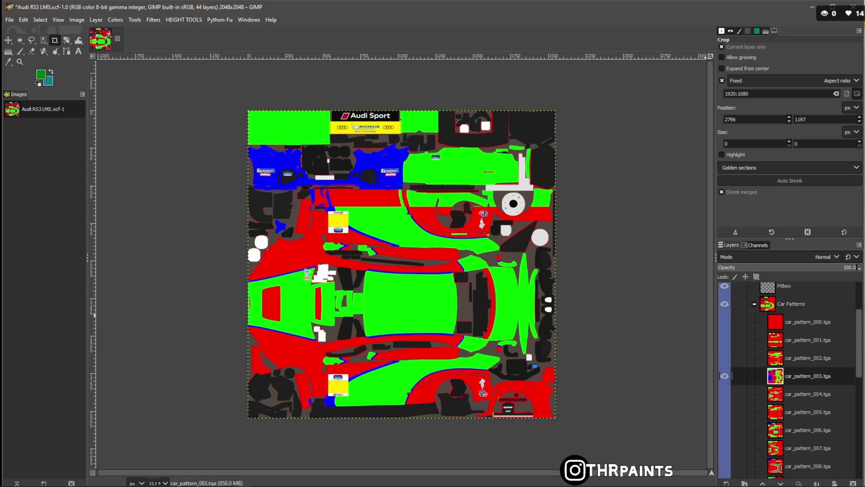
{"action": "left_click", "coordinate": [725, 394]}
{"action": "left_click", "coordinate": [724, 376]}
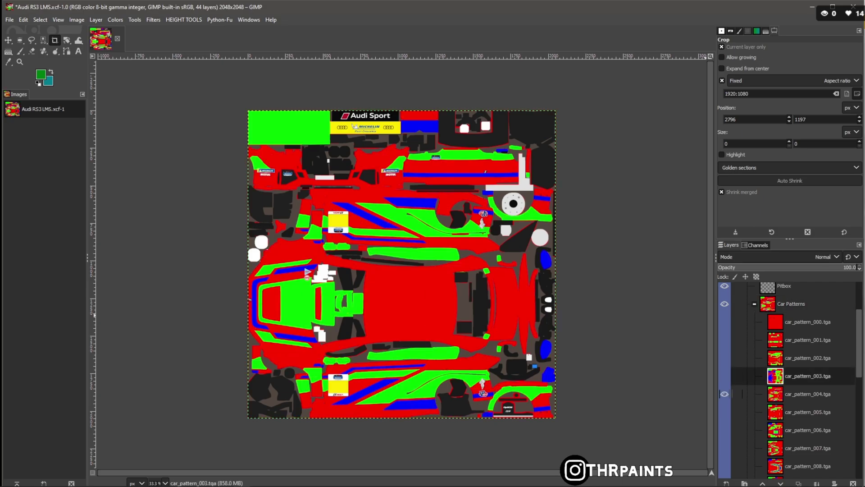
{"action": "left_click", "coordinate": [724, 394]}
{"action": "left_click", "coordinate": [724, 430]}
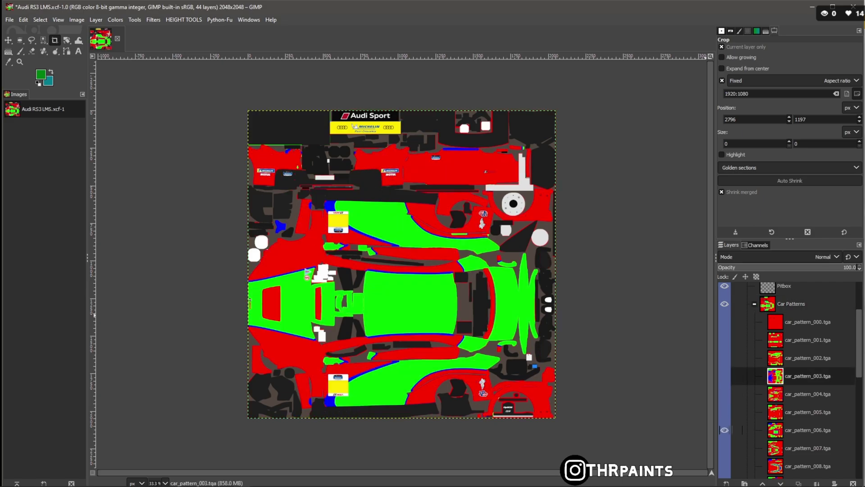
{"action": "left_click", "coordinate": [724, 430]}
Step: Choose car_pattern_011.tga as the visible pattern for the design
{"action": "scroll", "coordinate": [766, 405], "scroll_direction": "down", "scroll_amount": 4}
{"action": "scroll", "coordinate": [724, 417], "scroll_direction": "down", "scroll_amount": 1}
{"action": "left_click", "coordinate": [725, 417]}
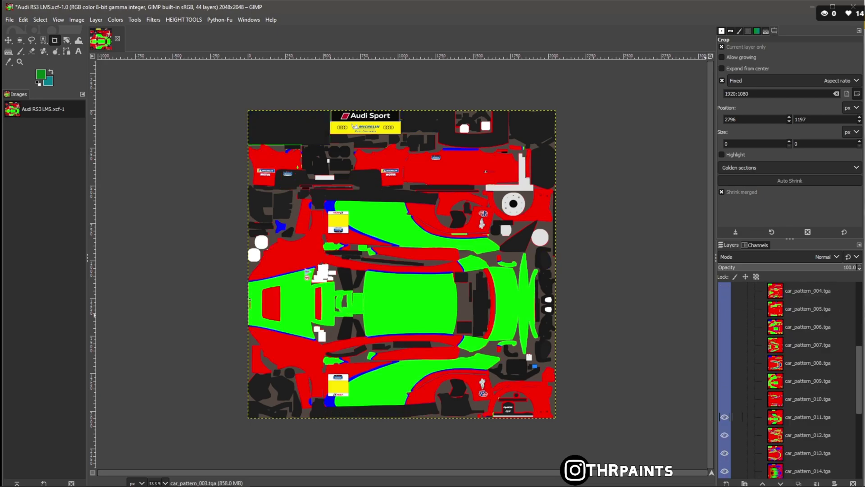
{"action": "left_click", "coordinate": [720, 417]}
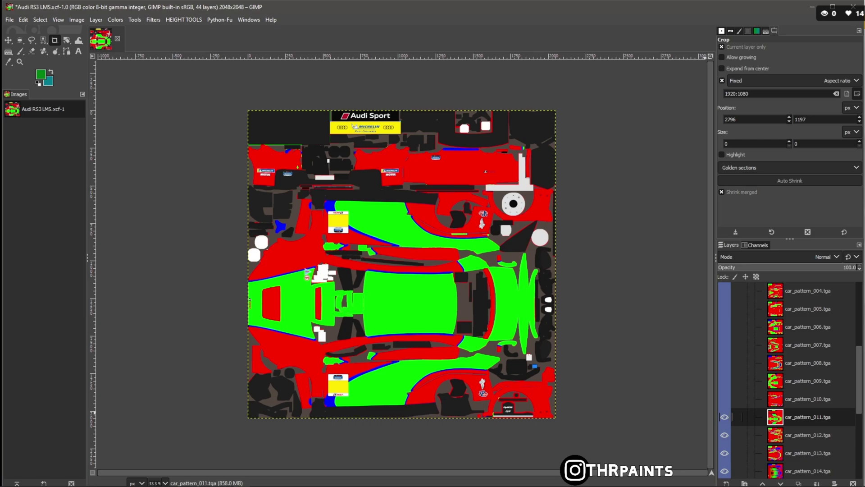
Step: Create a transparent 2048 × 2048 layer named "color 1" directly above the Pitbox layer
{"action": "scroll", "coordinate": [720, 417], "scroll_direction": "up", "scroll_amount": 5}
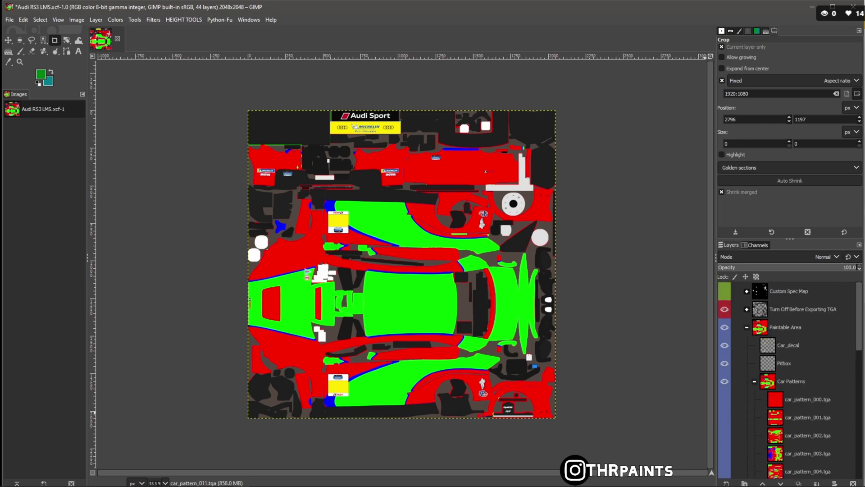
{"action": "left_click", "coordinate": [784, 363]}
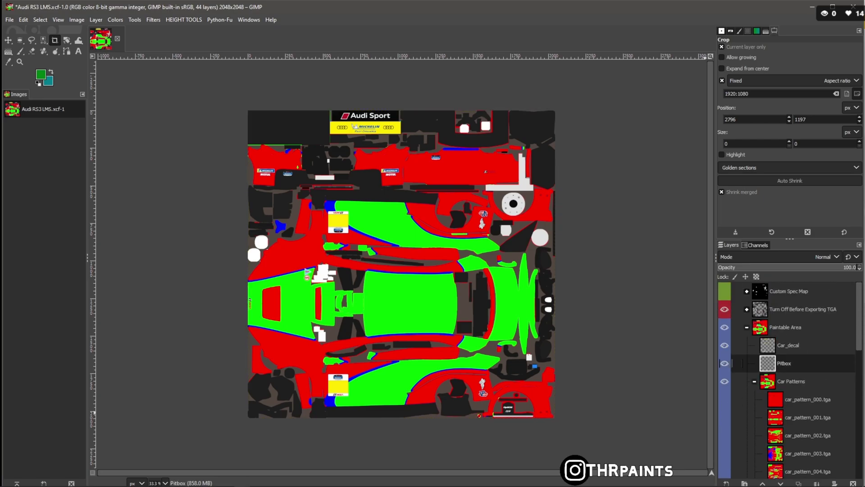
{"action": "right_click", "coordinate": [784, 362]}
{"action": "left_click", "coordinate": [743, 108]}
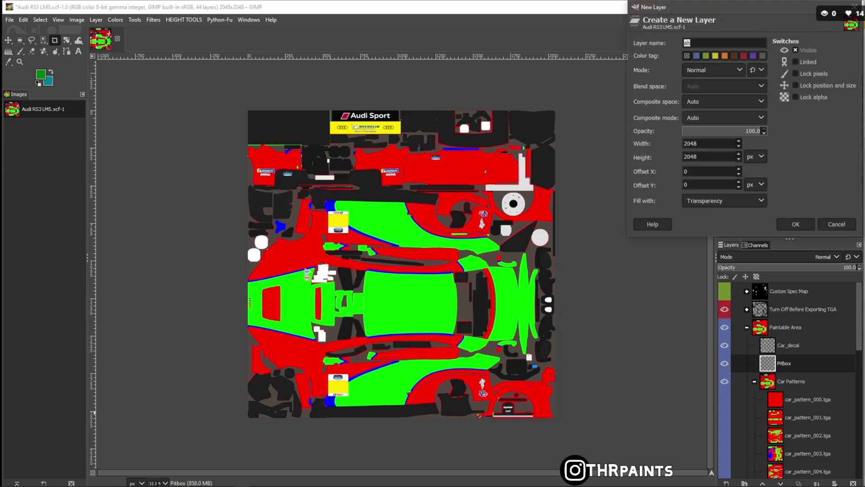
{"action": "type", "text": "color 1"}
{"action": "left_click", "coordinate": [796, 224]}
Step: Create another transparent 2048 × 2048 layer named "color 2" above the color 1 layer
{"action": "right_click", "coordinate": [795, 364]}
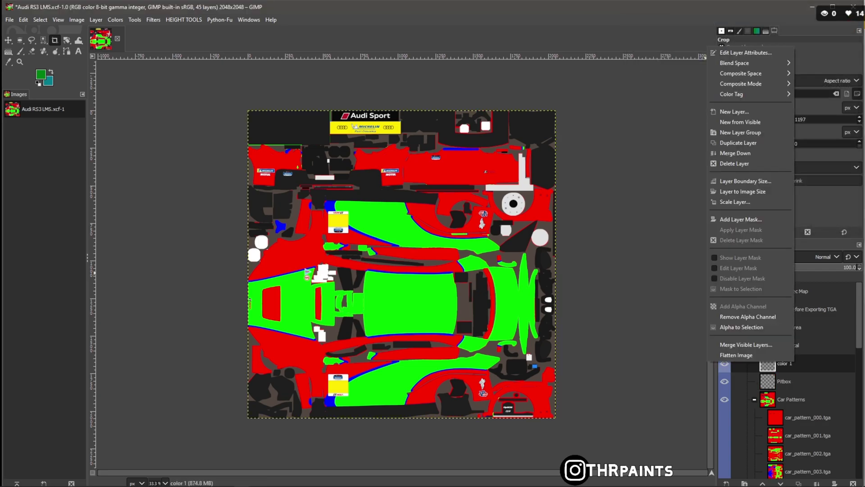
{"action": "left_click", "coordinate": [739, 110]}
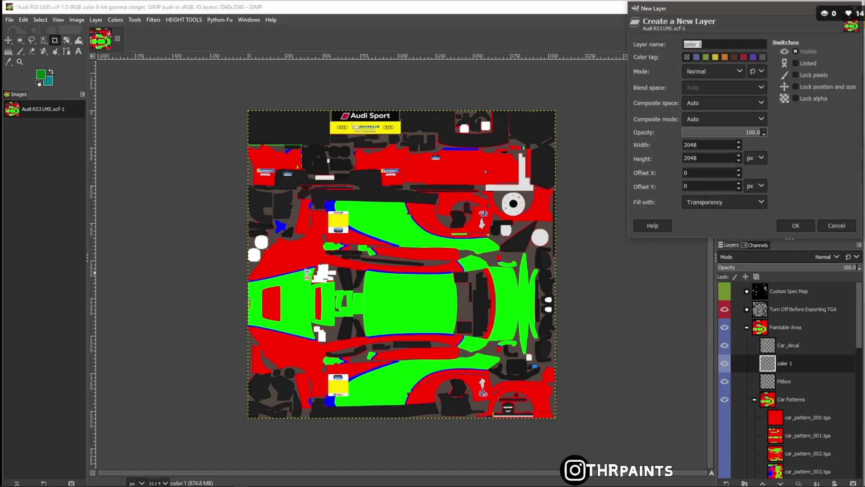
{"action": "type", "text": "color 2"}
{"action": "key", "text": "Return"}
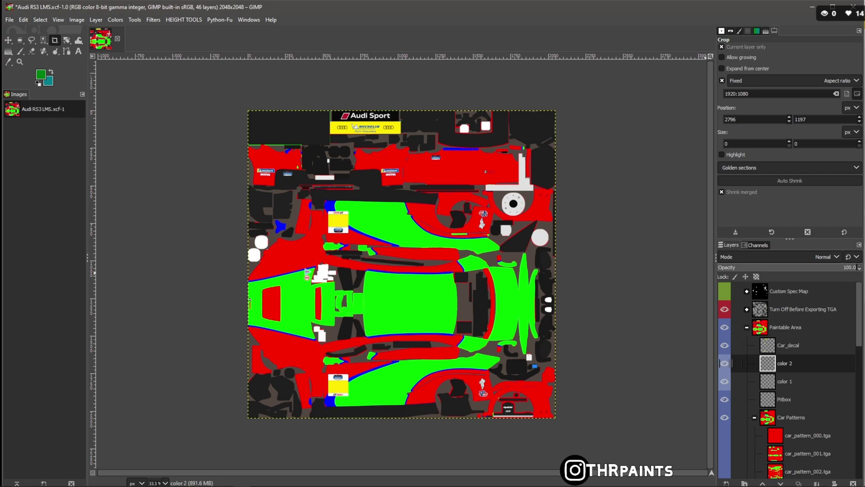
Step: Make car_pattern_011.tga the active layer within the Car Patterns group
{"action": "left_click", "coordinate": [784, 382]}
{"action": "scroll", "coordinate": [790, 379], "scroll_direction": "down", "scroll_amount": 11}
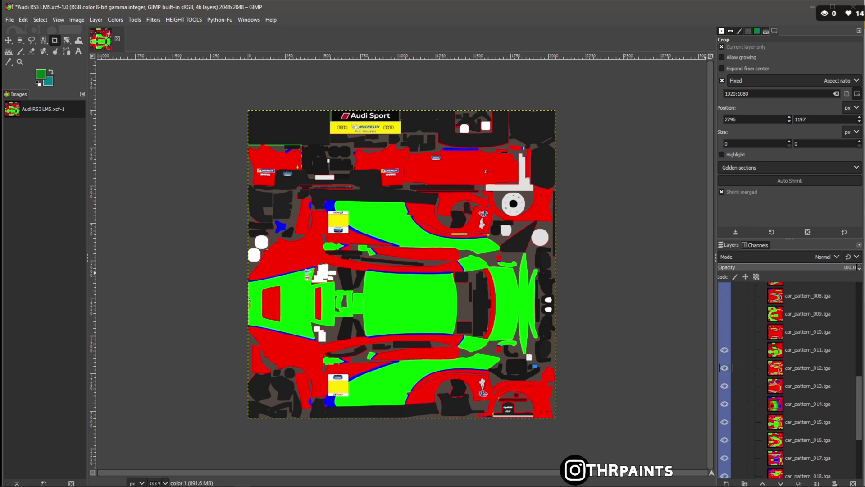
{"action": "left_click", "coordinate": [807, 350]}
{"action": "scroll", "coordinate": [720, 367], "scroll_direction": "up", "scroll_amount": 1}
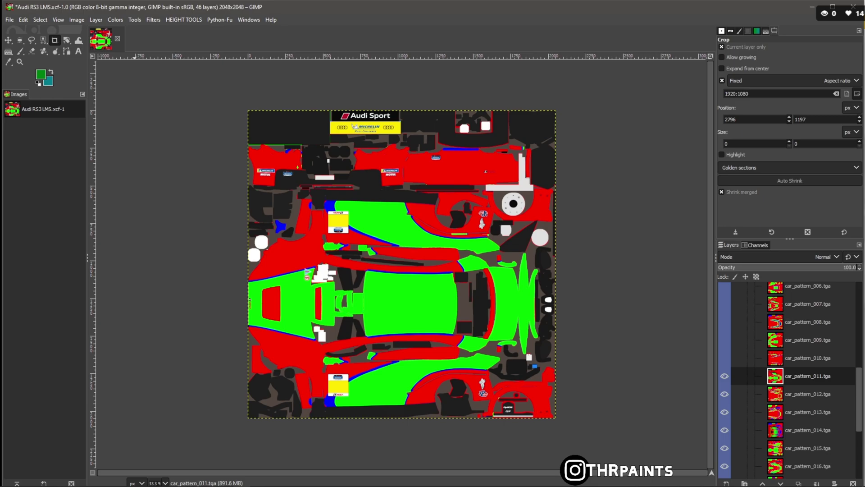
Step: Export the design over the existing account-numbered TGA in the audirs3lms paint folder and check it on the car model in iRacing
{"action": "left_click", "coordinate": [23, 19]}
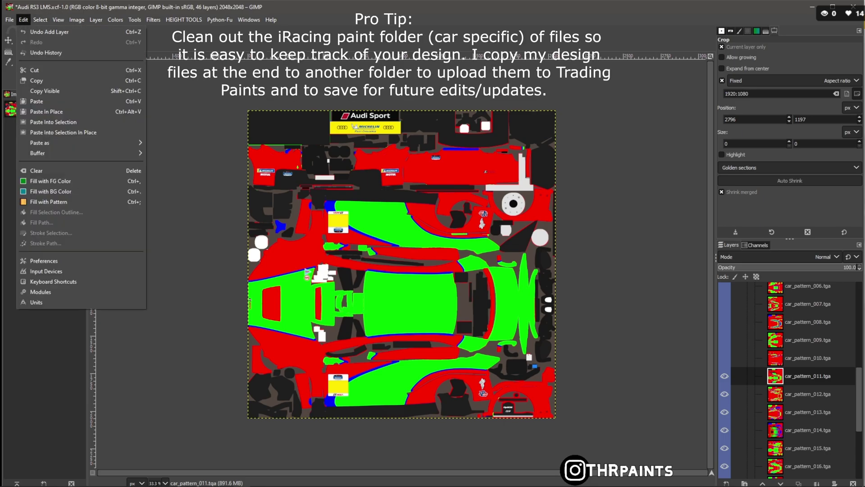
{"action": "key", "text": "Escape"}
{"action": "key", "text": "alt+e"}
{"action": "mouse_move", "coordinate": [9, 19]}
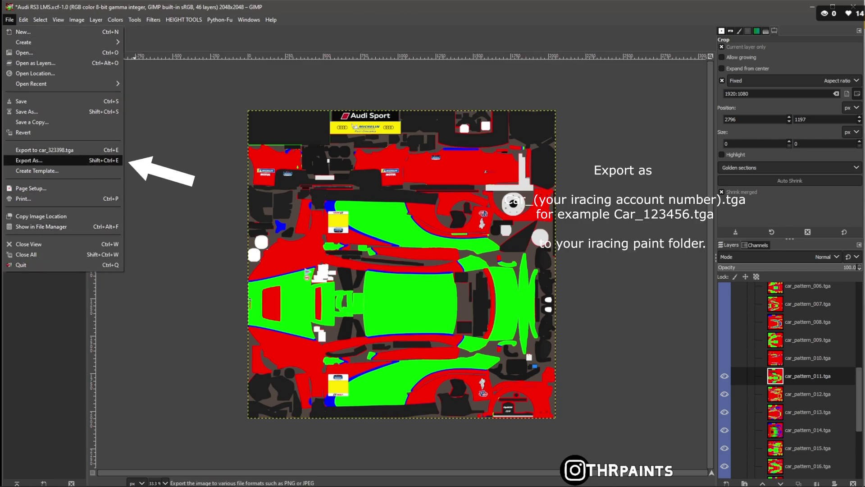
{"action": "key", "text": "Return"}
{"action": "left_click", "coordinate": [506, 77]}
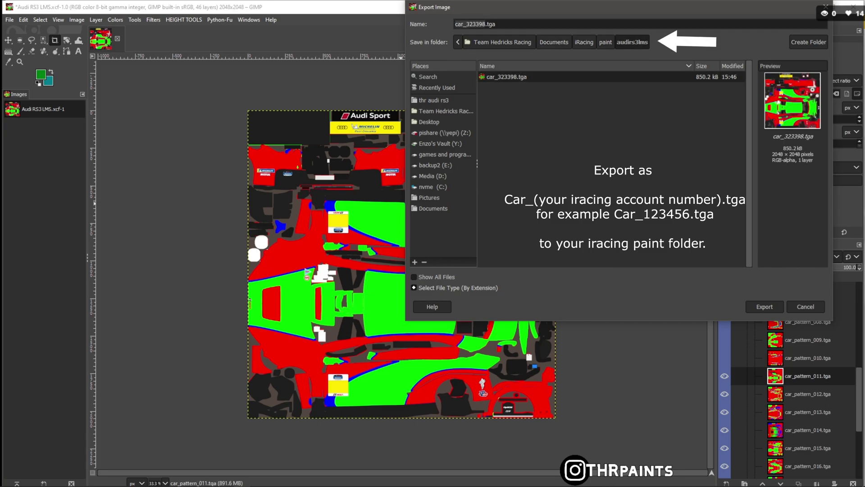
{"action": "key", "text": "Return"}
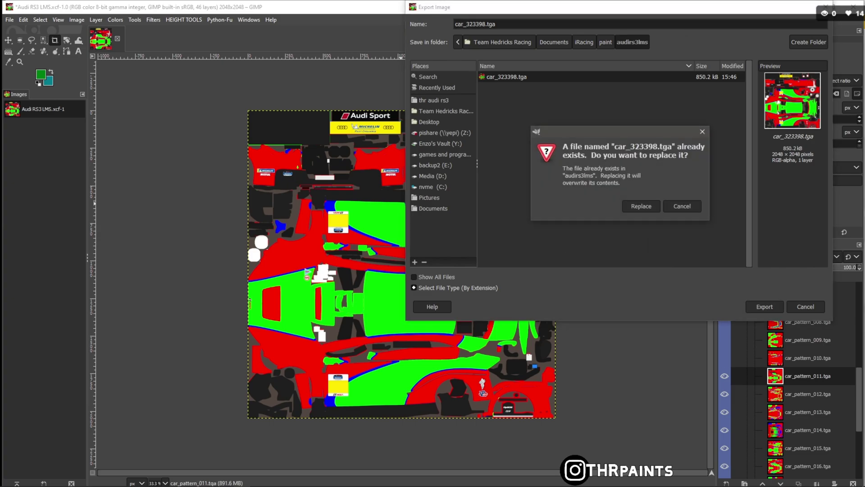
{"action": "key", "text": "Return"}
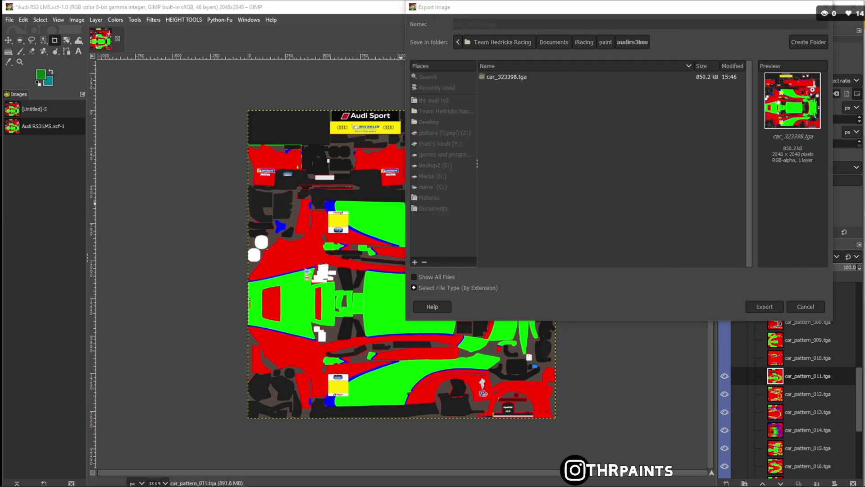
{"action": "key", "text": "Return"}
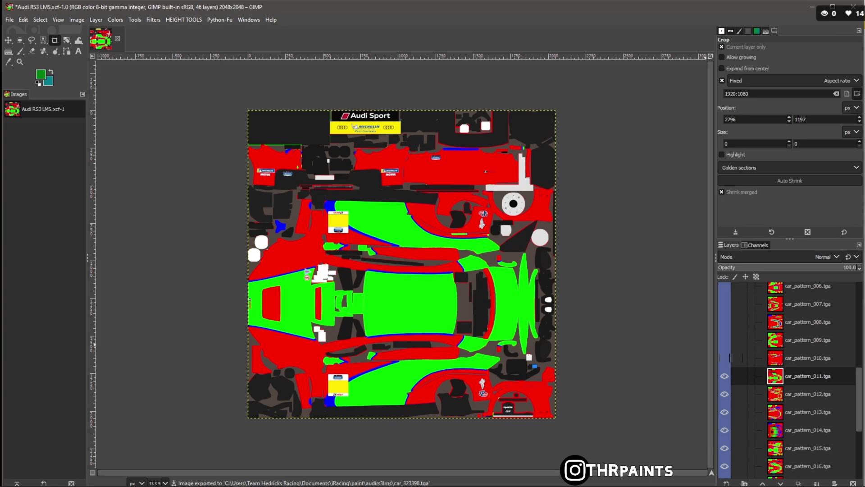
{"action": "key", "text": "alt+Tab"}
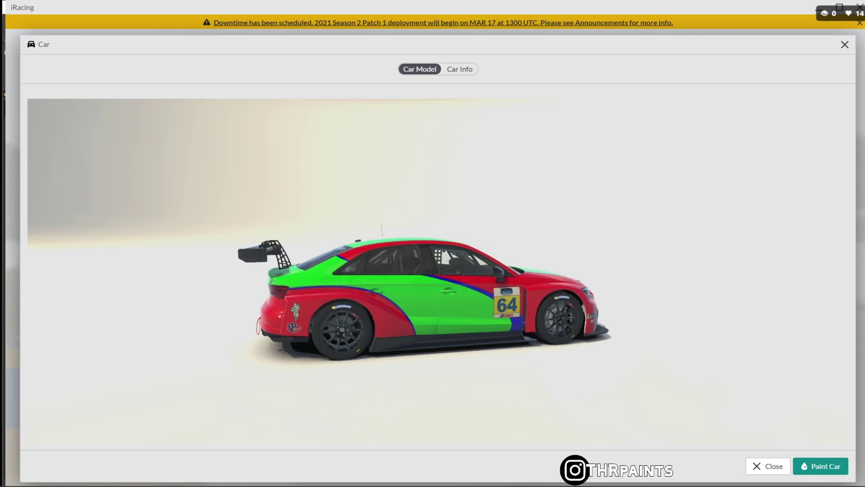
{"action": "key", "text": "alt+Tab"}
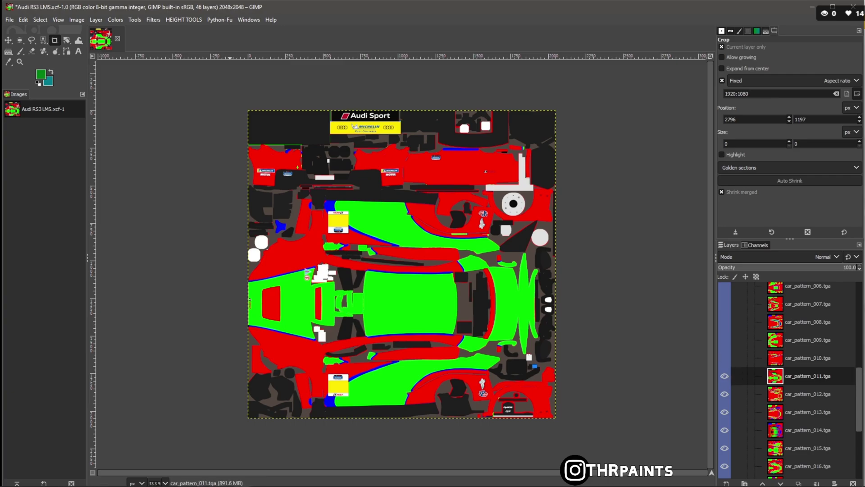
Step: Select all green areas of the car_pattern_011.tga layer with Select by Color
{"action": "left_click", "coordinate": [40, 20]}
{"action": "key", "text": "Down"}
{"action": "key", "text": "Down"}
{"action": "key", "text": "Down"}
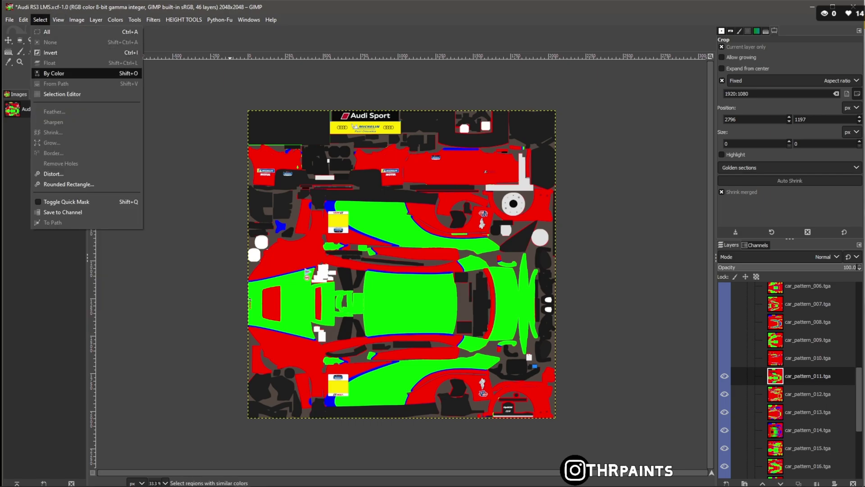
{"action": "left_click", "coordinate": [53, 73]}
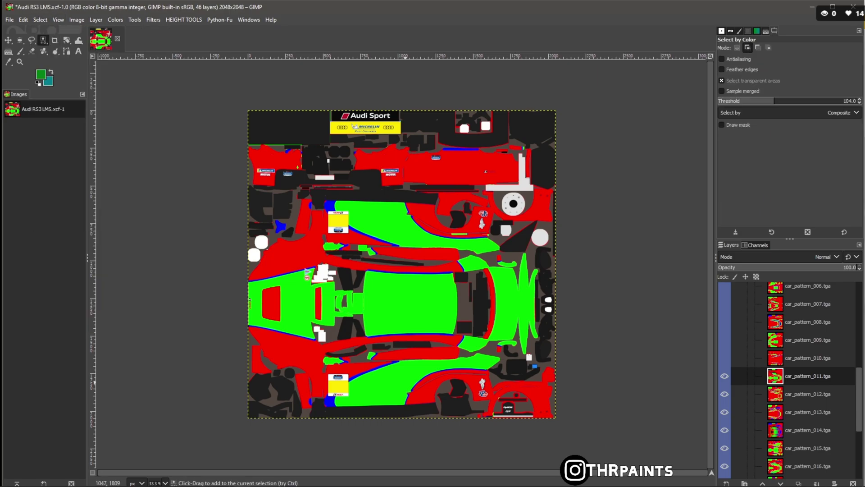
{"action": "left_click", "coordinate": [409, 303]}
Step: Fill the selected areas with white on the color 1 layer, using white as the foreground color
{"action": "scroll", "coordinate": [788, 379], "scroll_direction": "up", "scroll_amount": 8}
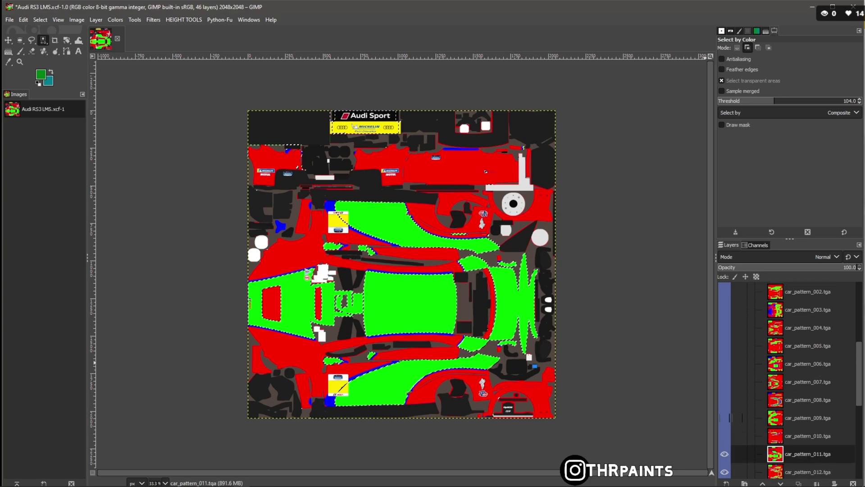
{"action": "left_click", "coordinate": [784, 357]}
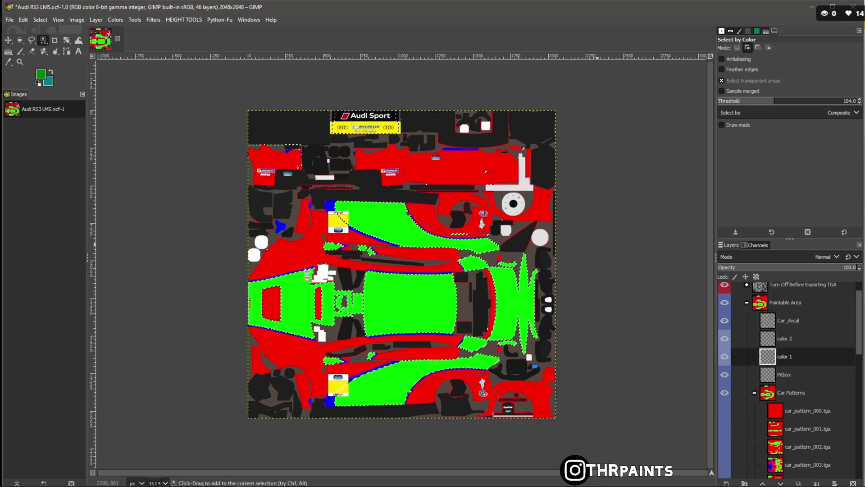
{"action": "key", "text": "d"}
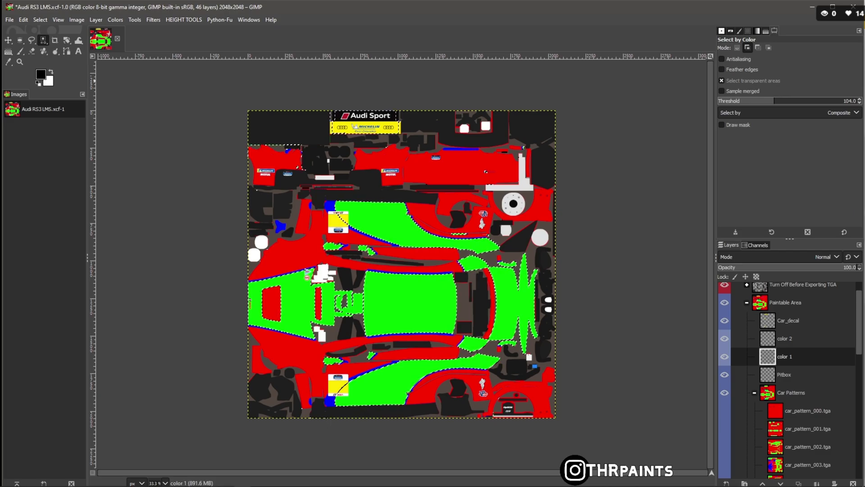
{"action": "key", "text": "x"}
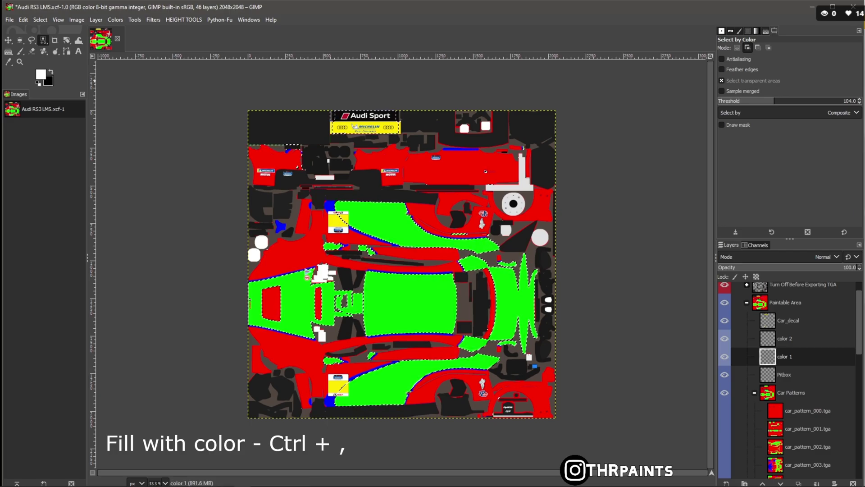
{"action": "key", "text": "ctrl+comma"}
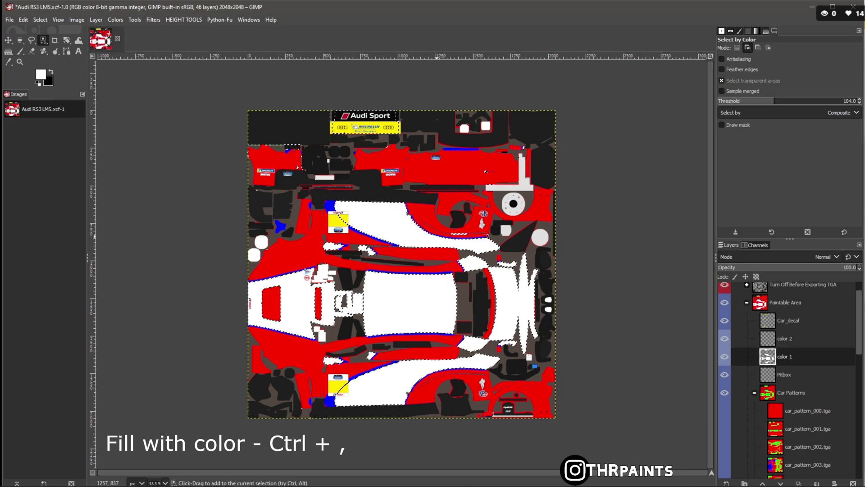
{"action": "left_click", "coordinate": [23, 20]}
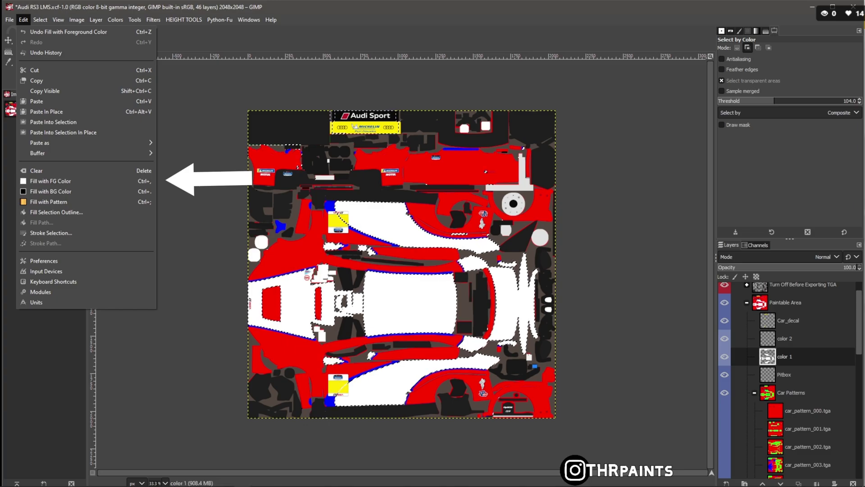
Step: Clear the selection around the white-filled areas
{"action": "key", "text": "Escape"}
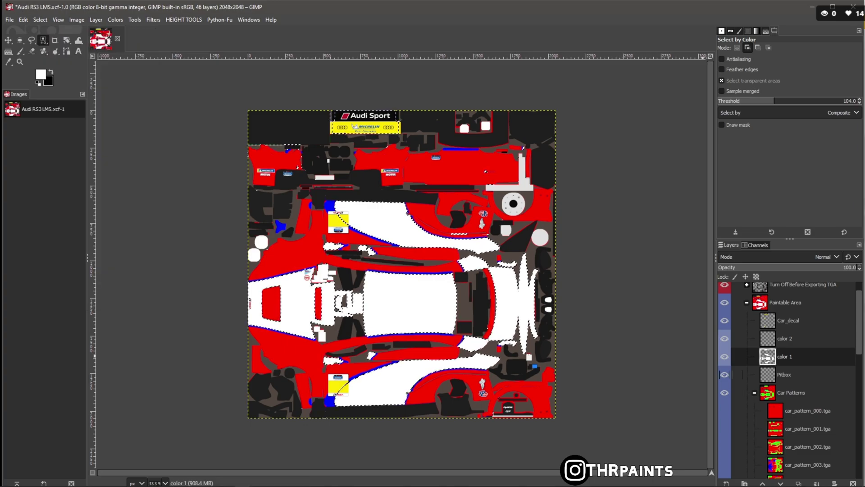
{"action": "left_click", "coordinate": [40, 20]}
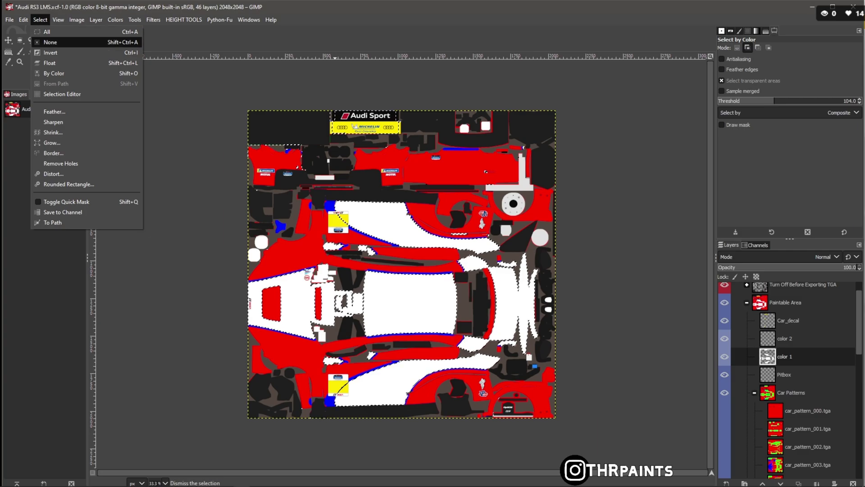
{"action": "left_click", "coordinate": [50, 42]}
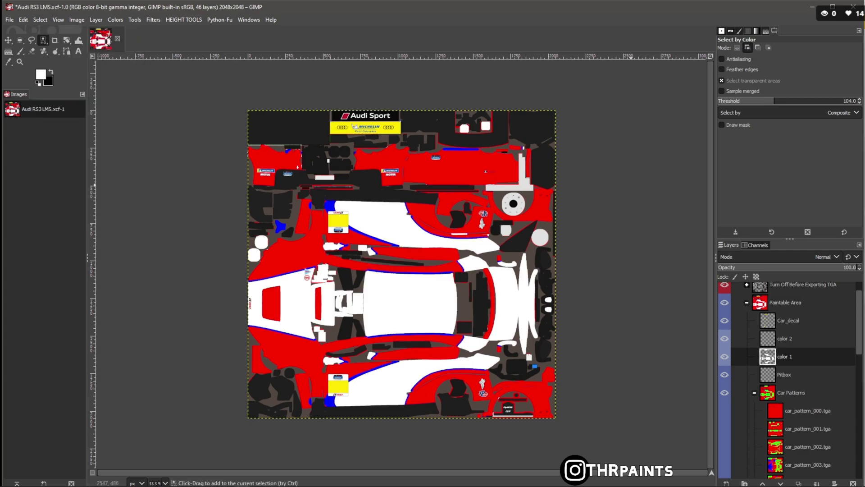
Step: Select all blue areas of the car_pattern_011.tga layer with Select by Color
{"action": "scroll", "coordinate": [789, 379], "scroll_direction": "down", "scroll_amount": 5}
{"action": "scroll", "coordinate": [788, 379], "scroll_direction": "down", "scroll_amount": 4}
{"action": "left_click", "coordinate": [807, 377]}
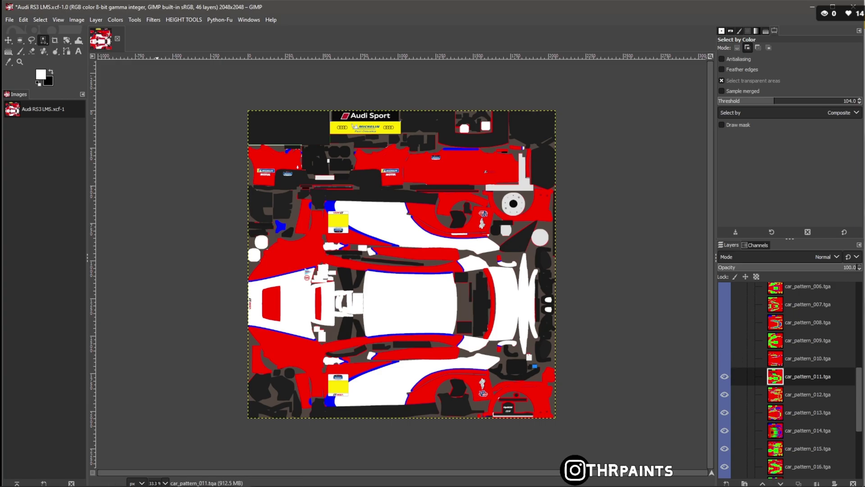
{"action": "left_click", "coordinate": [40, 20]}
{"action": "left_click", "coordinate": [54, 73]}
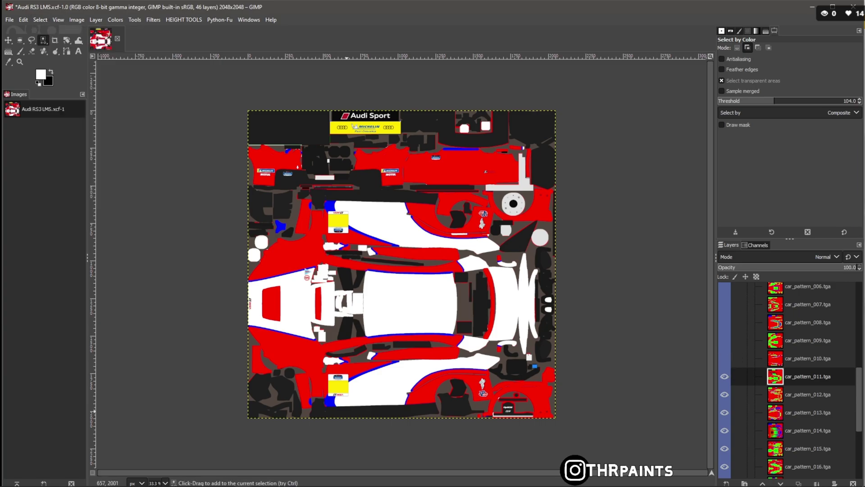
{"action": "left_click", "coordinate": [354, 377]}
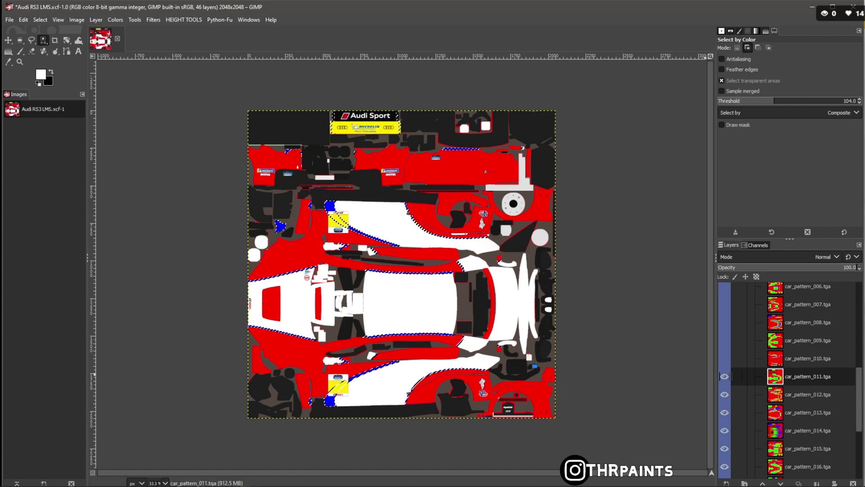
Step: Fill the selected areas with black on the color 2 layer, swapping the foreground and background colors first
{"action": "scroll", "coordinate": [788, 378], "scroll_direction": "up", "scroll_amount": 5}
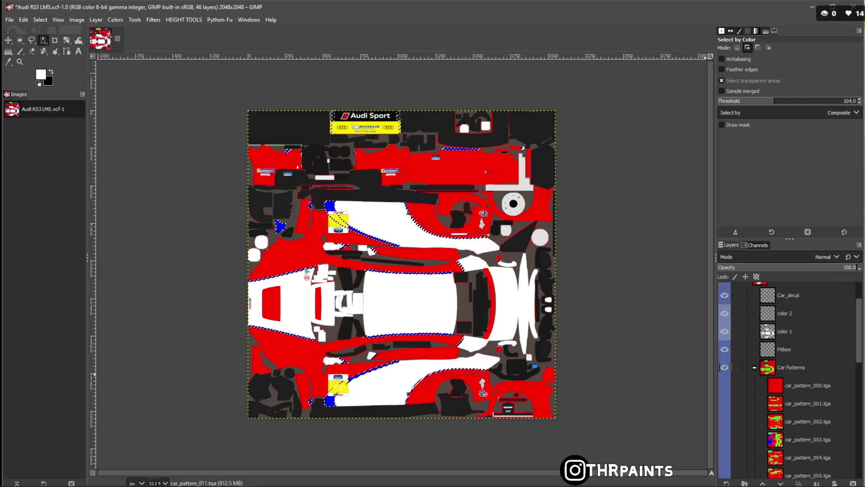
{"action": "left_click", "coordinate": [784, 313]}
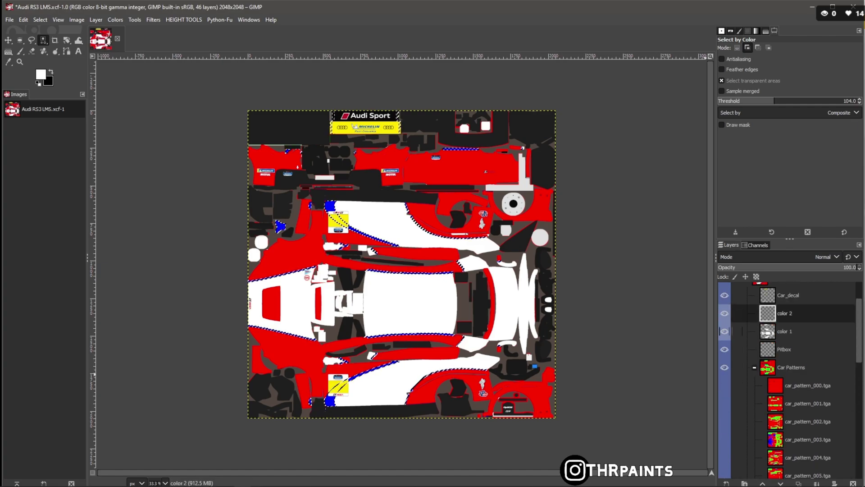
{"action": "left_click", "coordinate": [50, 72]}
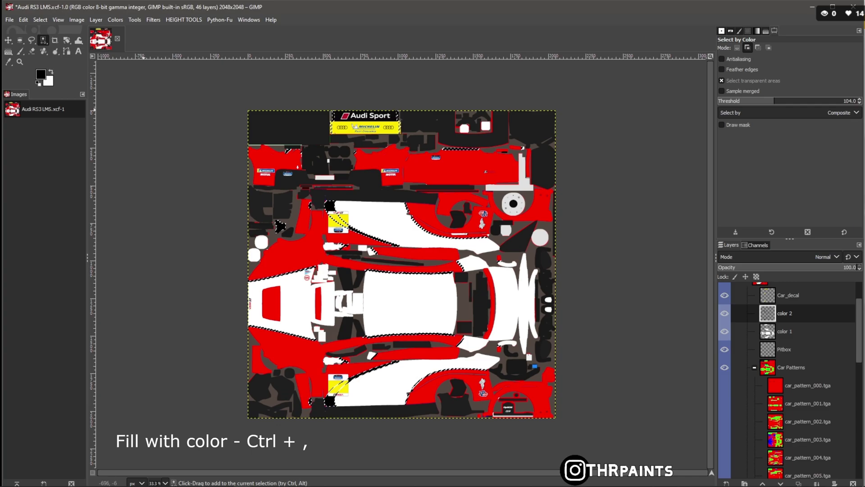
{"action": "left_click", "coordinate": [40, 20]}
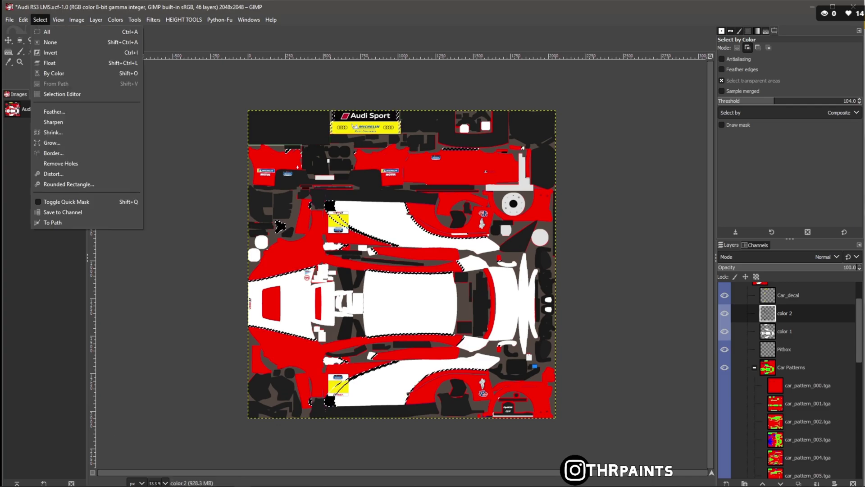
{"action": "mouse_move", "coordinate": [22, 20]}
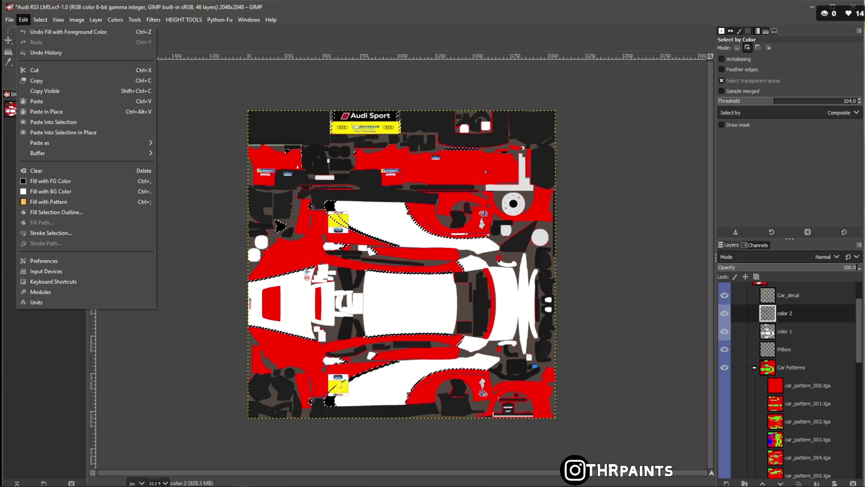
{"action": "key", "text": "Escape"}
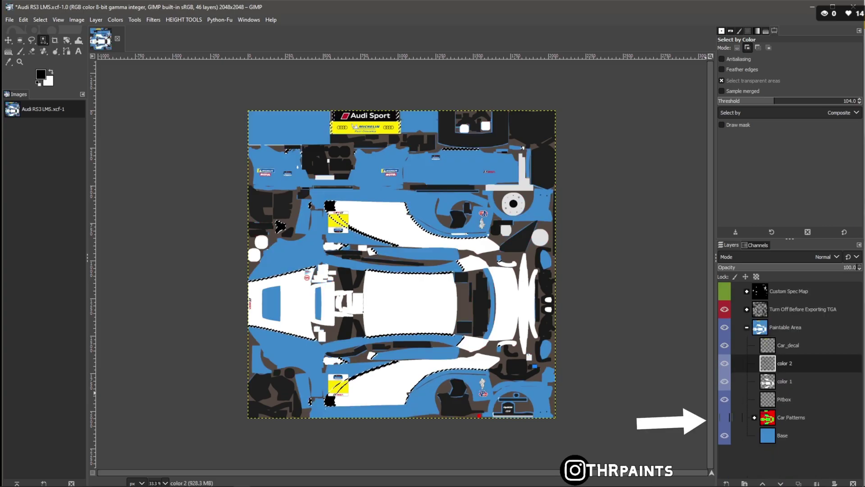
Step: Make the Base layer active and clear the current selection
{"action": "left_click", "coordinate": [782, 435]}
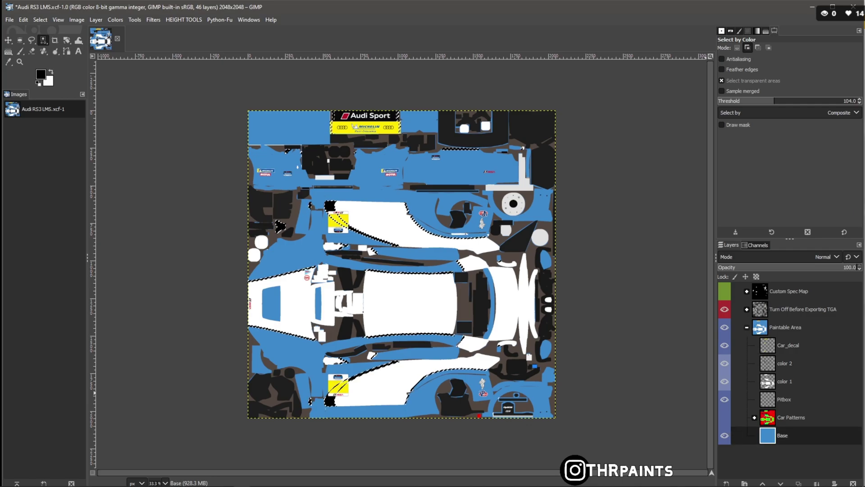
{"action": "left_click", "coordinate": [41, 19]}
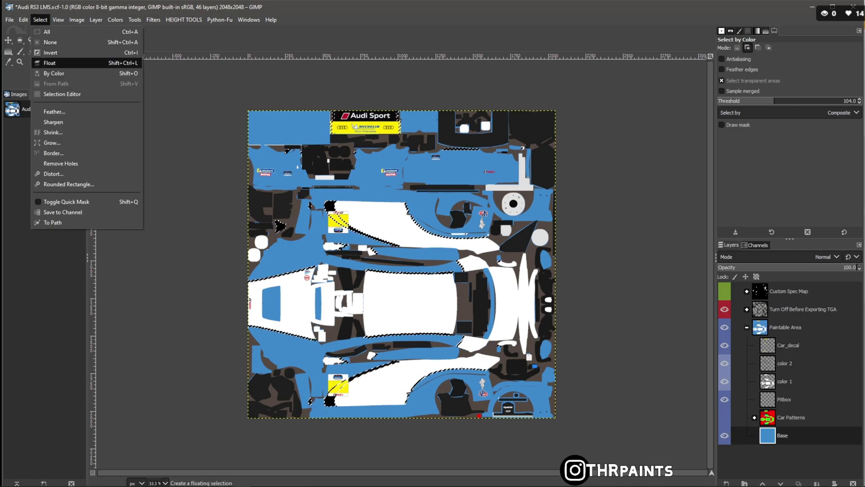
{"action": "left_click", "coordinate": [40, 19]}
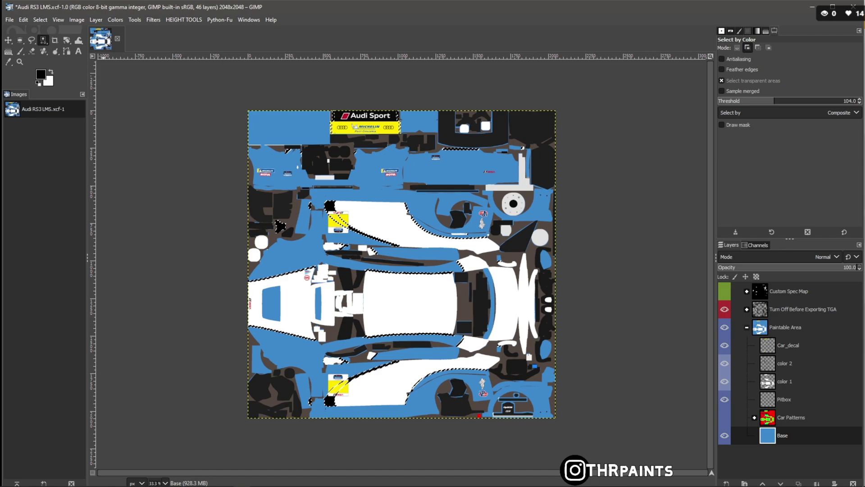
{"action": "left_click", "coordinate": [40, 19]}
{"action": "left_click", "coordinate": [50, 42]}
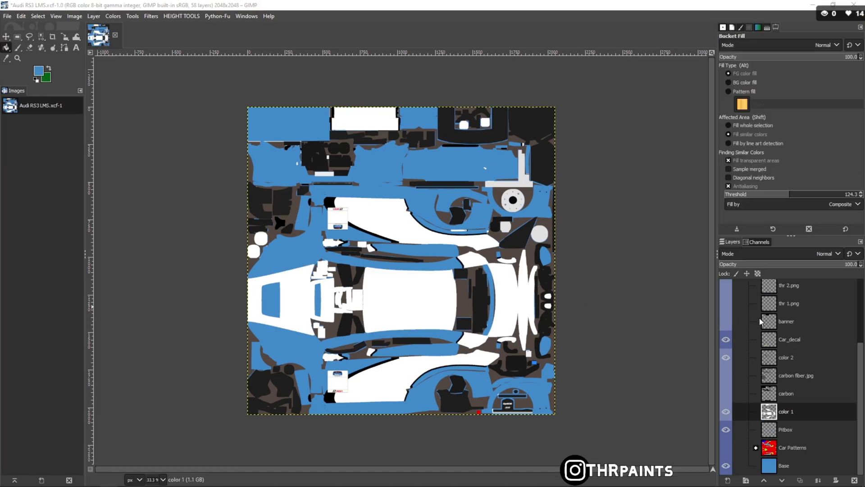
Step: Insert the checkered image LS1CH1135_1.jpg from the "files for paint" folder as a new layer directly above color 1
{"action": "left_click_drag", "start_coordinate": [864, 57], "coordinate": [812, 58]}
{"action": "left_click", "coordinate": [687, 357]}
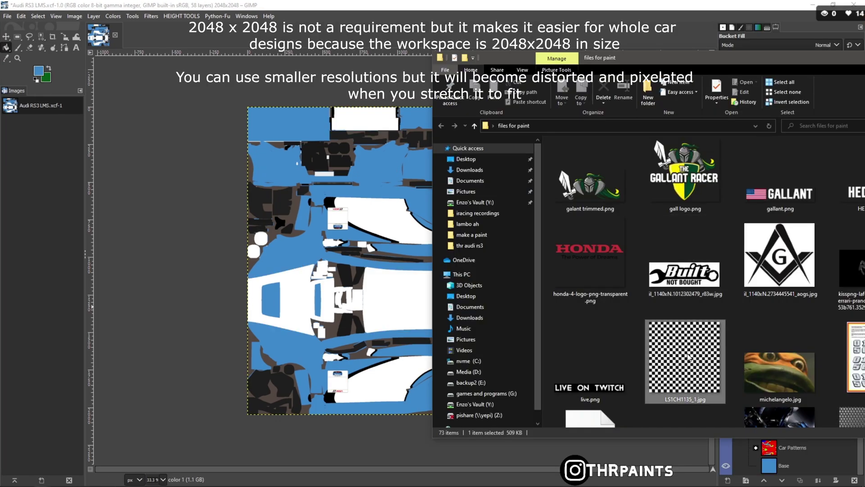
{"action": "left_click_drag", "start_coordinate": [688, 358], "coordinate": [423, 331]}
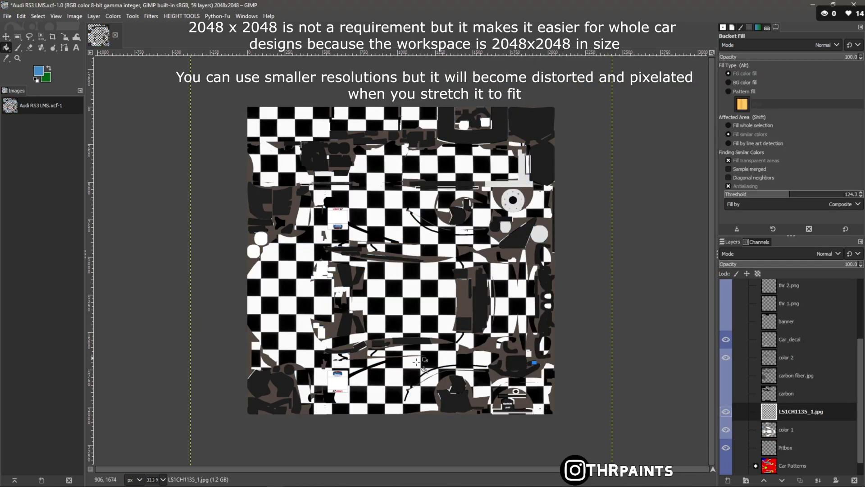
Step: Compare the design with and without the checkered layer, hide that layer, and select the color 1 shapes using Alpha to Selection
{"action": "left_click", "coordinate": [726, 412]}
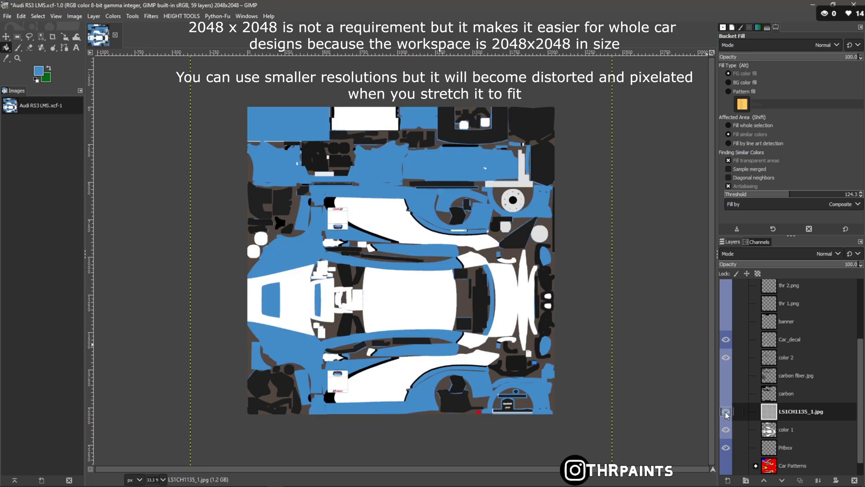
{"action": "left_click", "coordinate": [726, 412]}
{"action": "left_click", "coordinate": [726, 412]}
{"action": "left_click", "coordinate": [726, 411]}
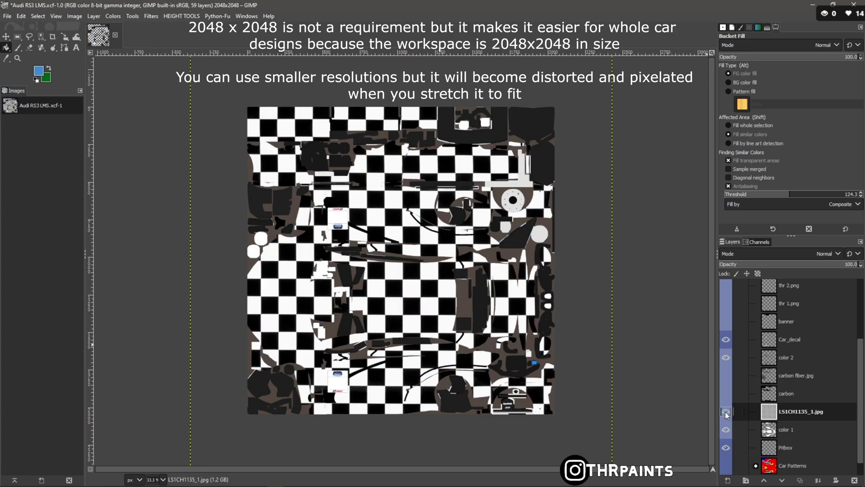
{"action": "left_click", "coordinate": [726, 412]}
{"action": "right_click", "coordinate": [788, 429]}
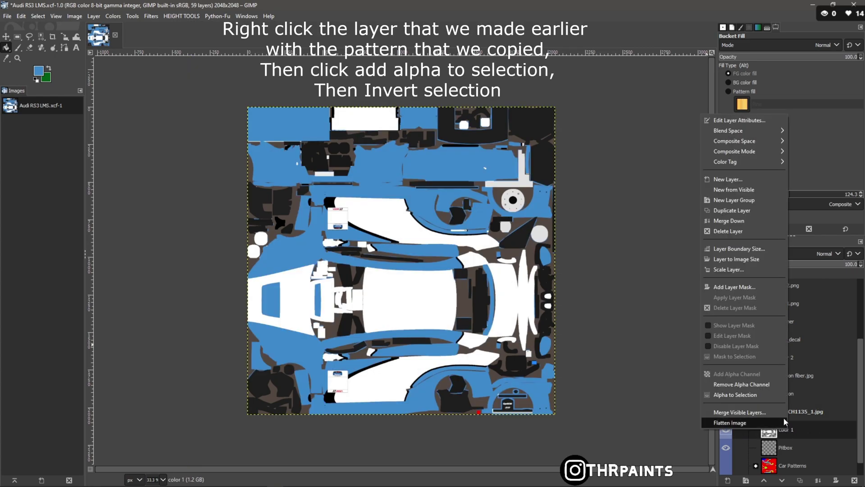
{"action": "left_click", "coordinate": [769, 396]}
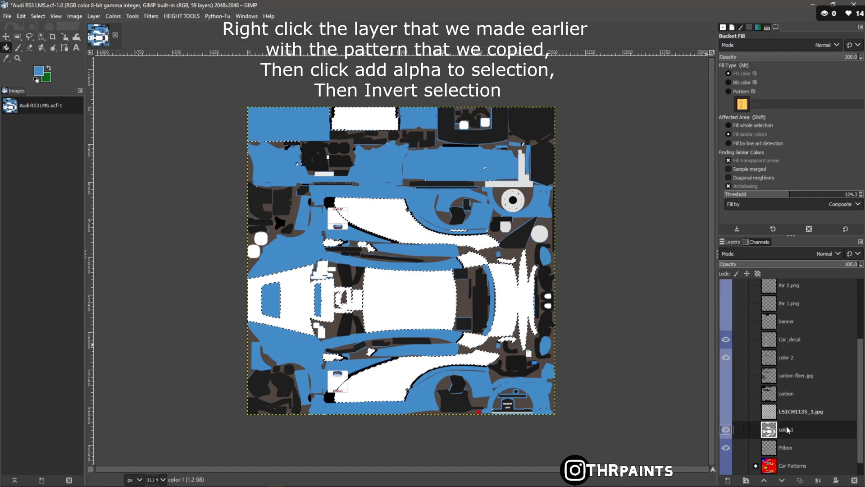
Step: Show the LS1CH1135_1.jpg layer again and add an alpha channel to it
{"action": "left_click", "coordinate": [726, 412]}
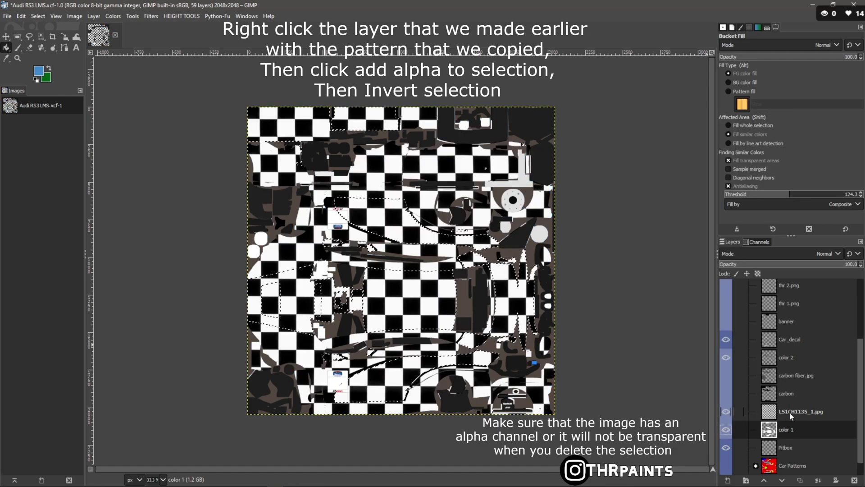
{"action": "left_click", "coordinate": [790, 413]}
{"action": "right_click", "coordinate": [791, 414]}
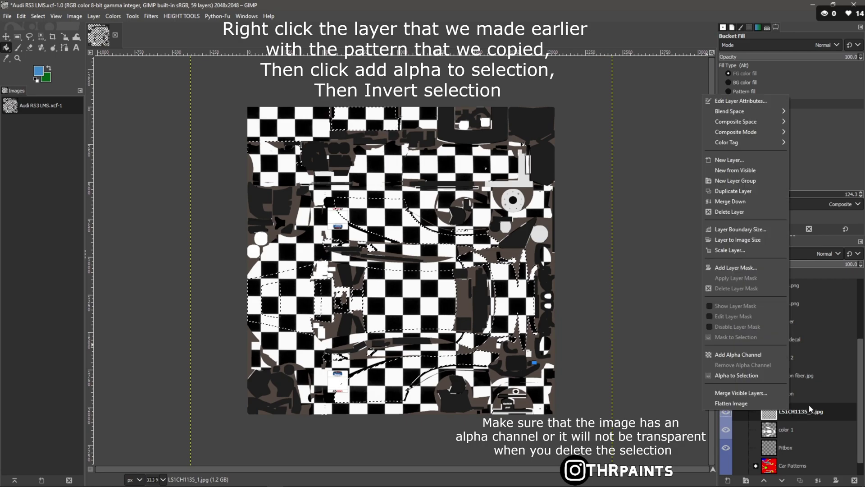
{"action": "left_click", "coordinate": [748, 356]}
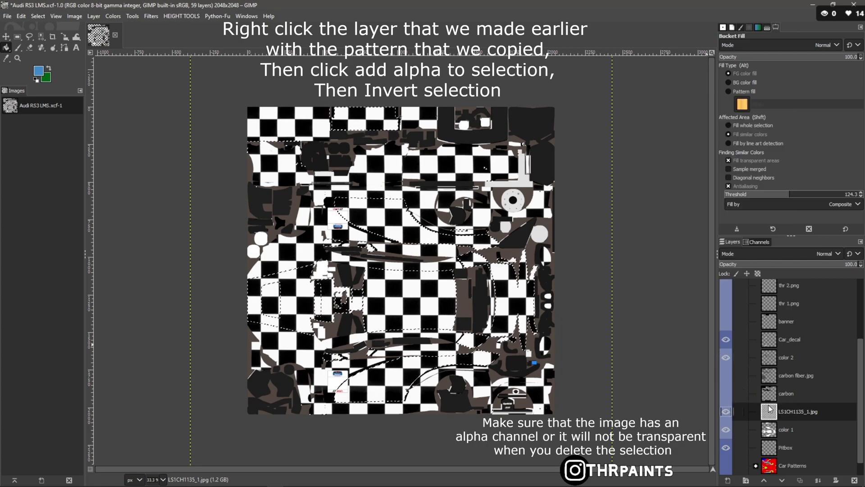
Step: Invert the selection and delete the selected area from the LS1CH1135_1.jpg layer
{"action": "left_click", "coordinate": [38, 16]}
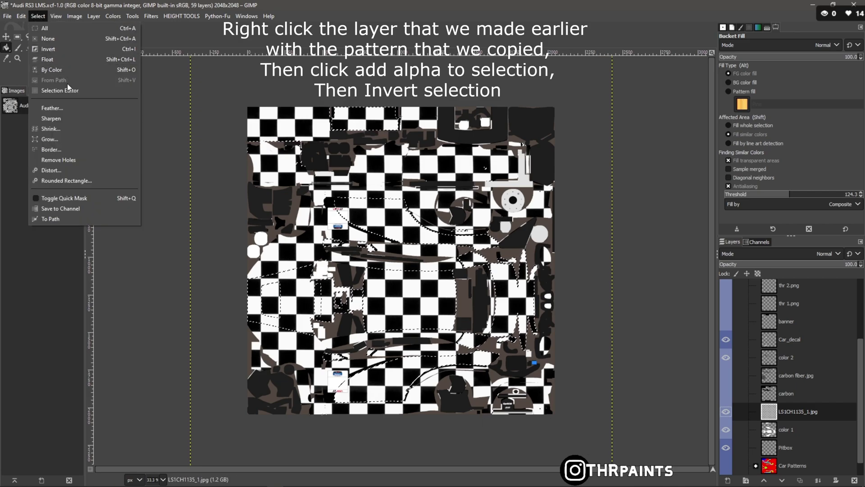
{"action": "left_click", "coordinate": [37, 16]}
{"action": "left_click", "coordinate": [38, 15]}
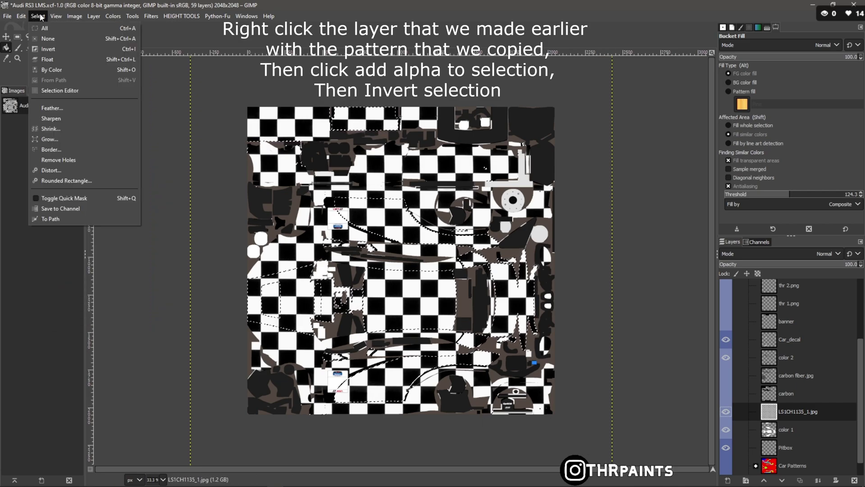
{"action": "left_click", "coordinate": [62, 50]}
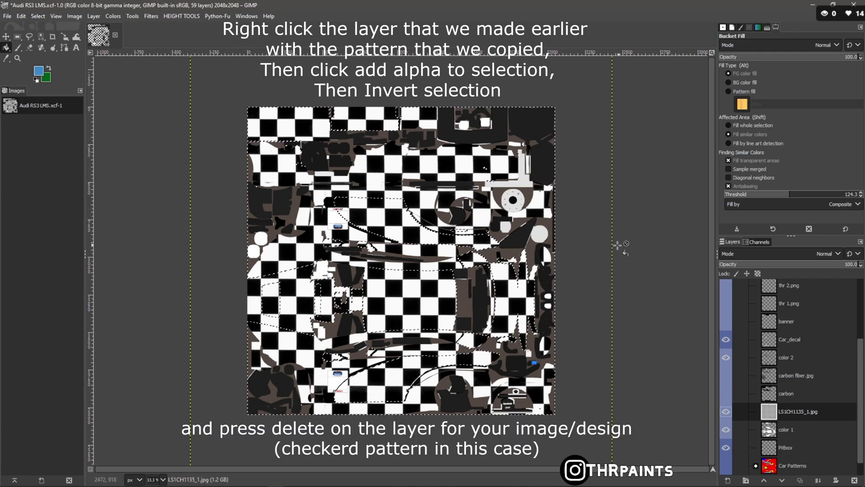
{"action": "key", "text": "Delete"}
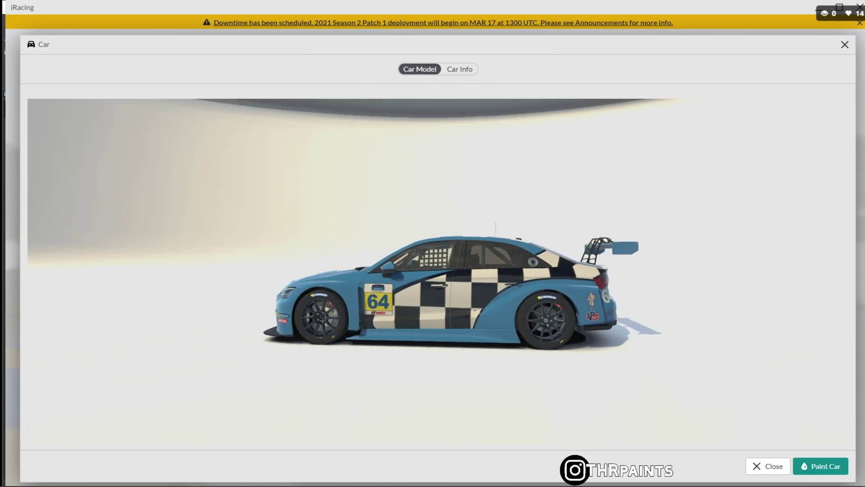
Step: Switch back to GIMP and add a transparent 2048 x 2048 px layer named "carbon" above the LS1CH1135_1.jpg layer
{"action": "key", "text": "alt+Tab"}
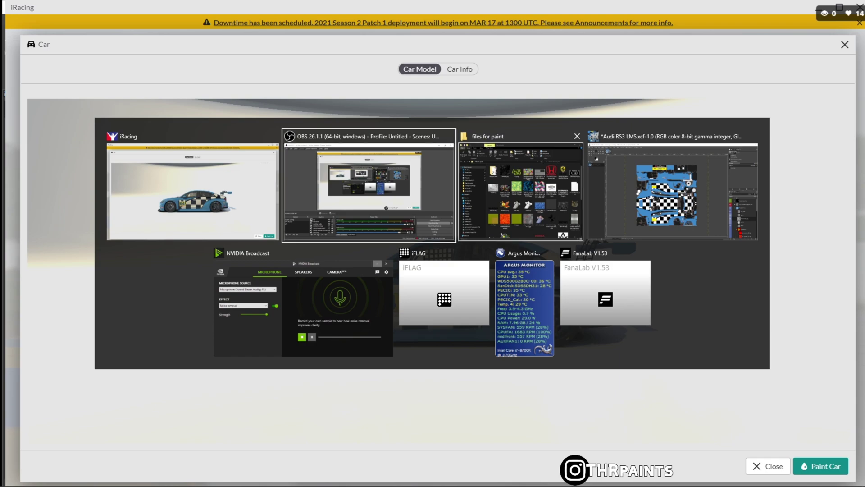
{"action": "key", "text": "alt+Tab"}
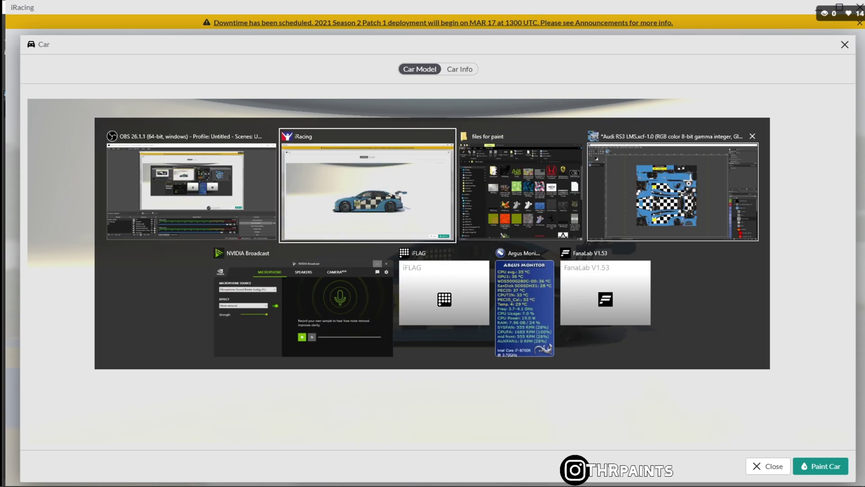
{"action": "left_click", "coordinate": [654, 190]}
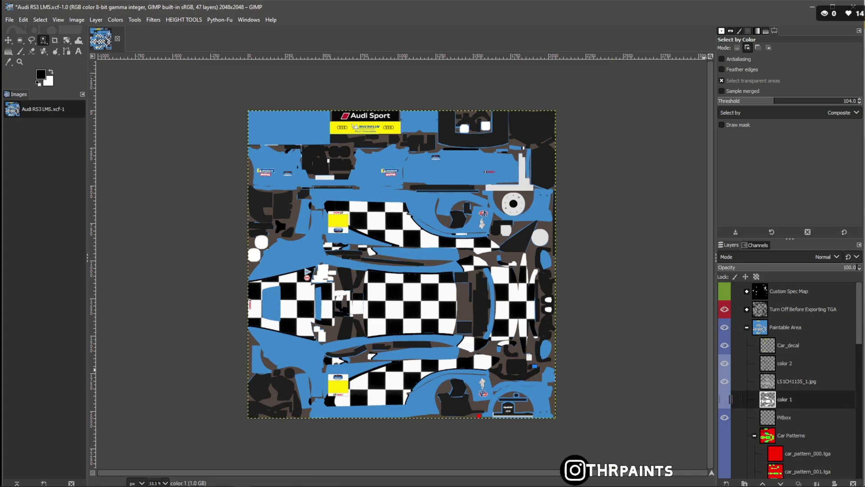
{"action": "right_click", "coordinate": [775, 381]}
{"action": "left_click", "coordinate": [733, 130]}
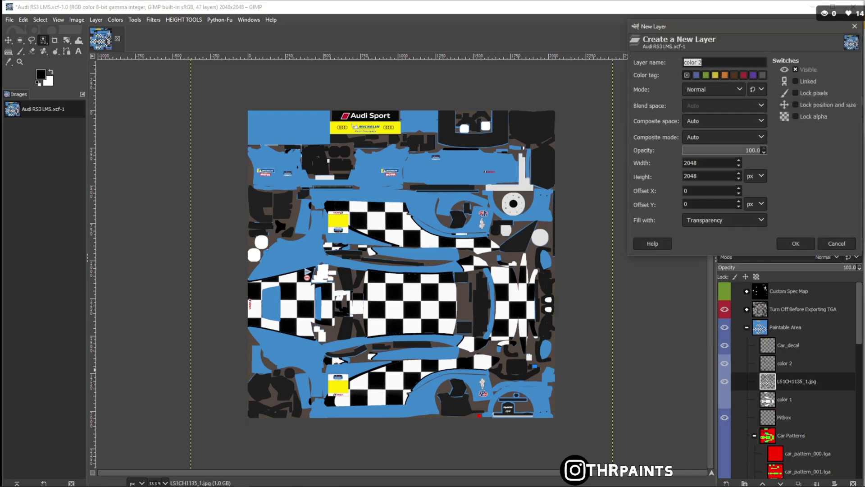
{"action": "type", "text": "carbon"}
{"action": "key", "text": "Return"}
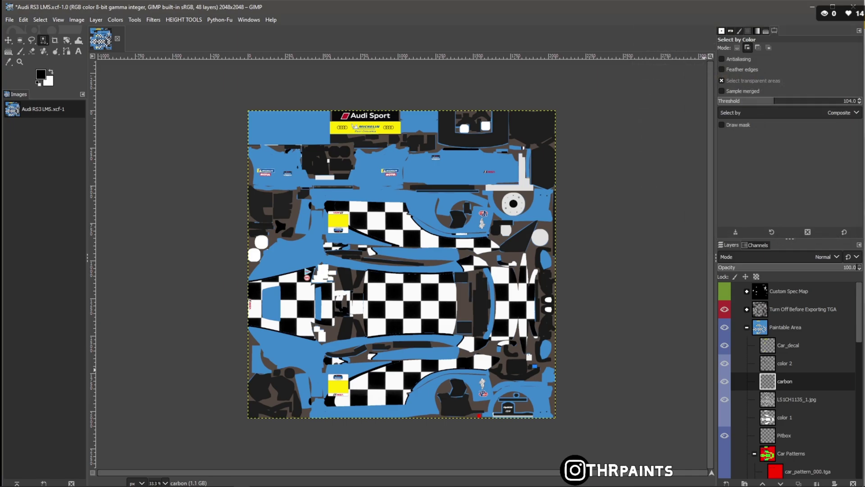
{"action": "scroll", "coordinate": [786, 379], "scroll_direction": "down", "scroll_amount": 5}
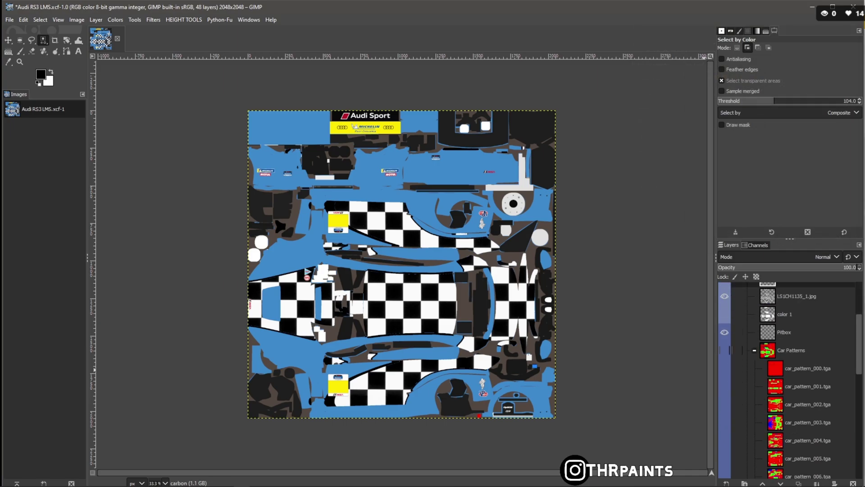
Step: Show the Car Patterns group and select the lower side skirt colour area of car_pattern_011.tga using By Color selection
{"action": "left_click", "coordinate": [725, 351]}
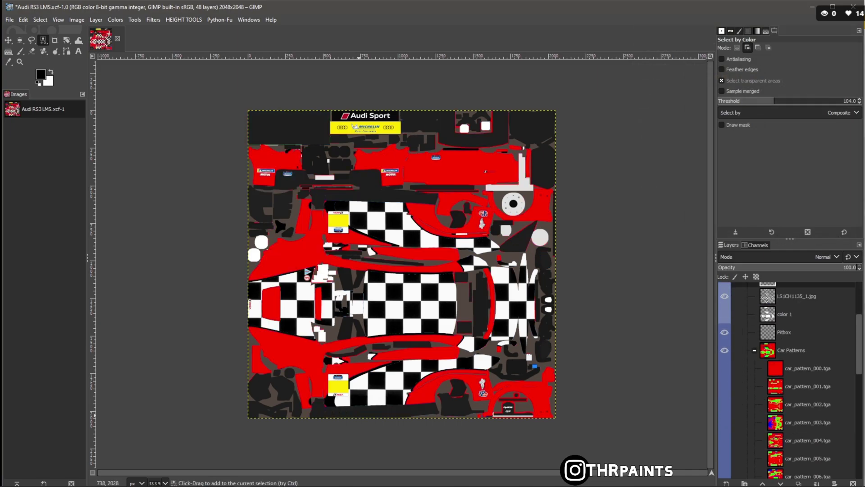
{"action": "scroll", "coordinate": [766, 361], "scroll_direction": "down", "scroll_amount": 5}
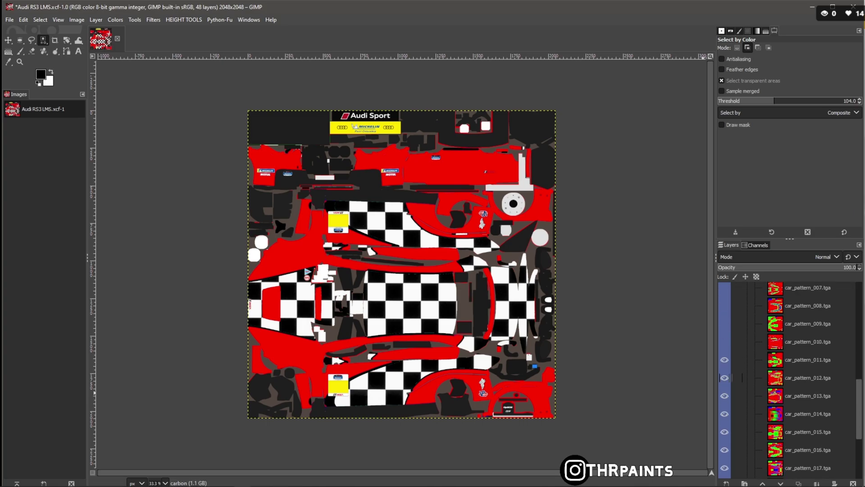
{"action": "left_click", "coordinate": [40, 20]}
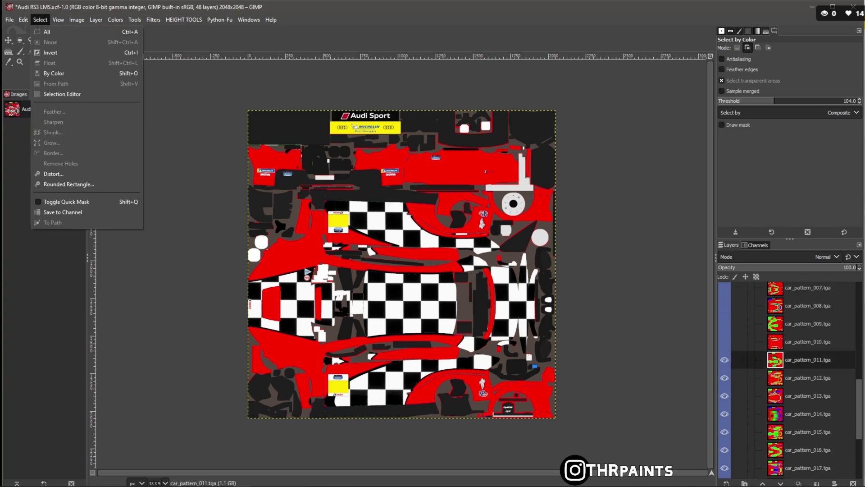
{"action": "left_click", "coordinate": [54, 73]}
{"action": "left_click", "coordinate": [384, 388]}
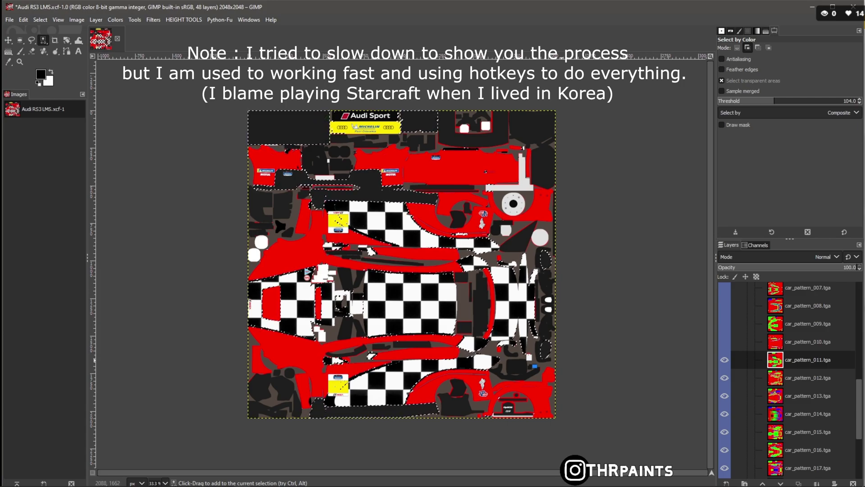
Step: Fill the selected pattern area with the black foreground colour on the carbon layer
{"action": "scroll", "coordinate": [730, 330], "scroll_direction": "up", "scroll_amount": 10}
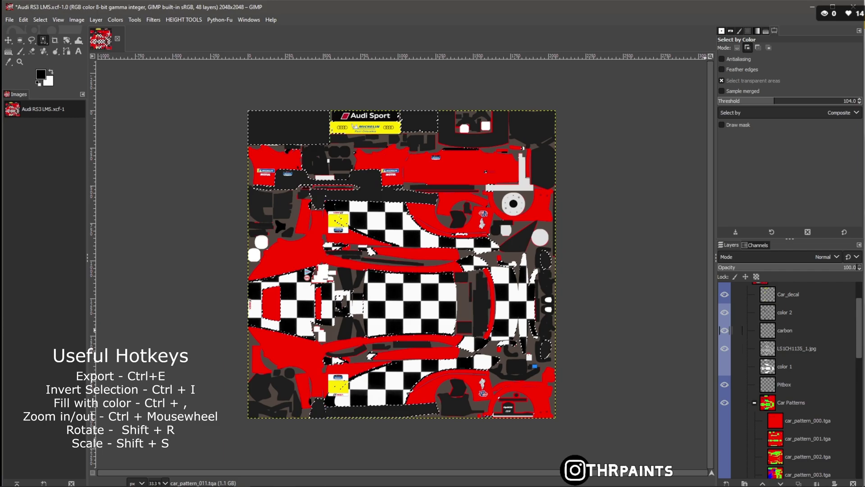
{"action": "left_click", "coordinate": [729, 330]}
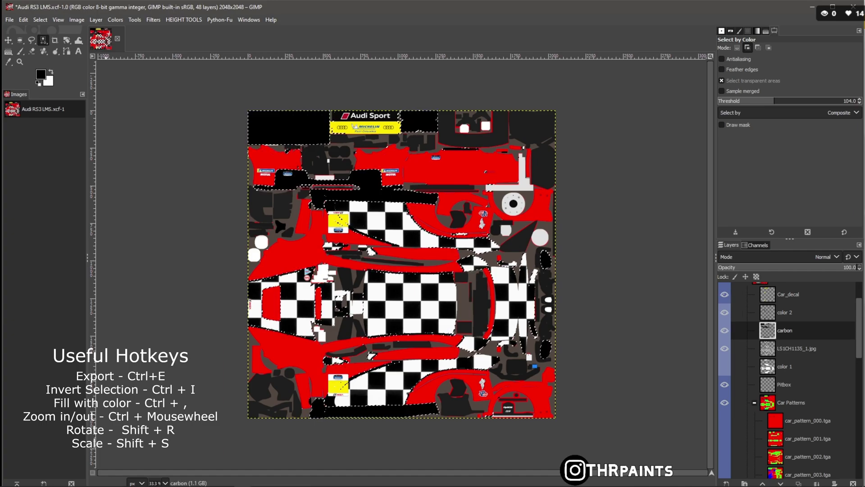
{"action": "left_click", "coordinate": [23, 19]}
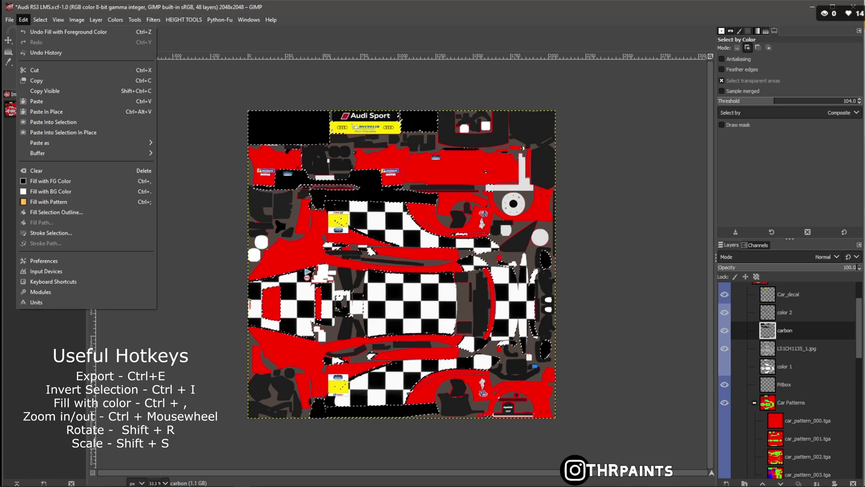
{"action": "key", "text": "Escape"}
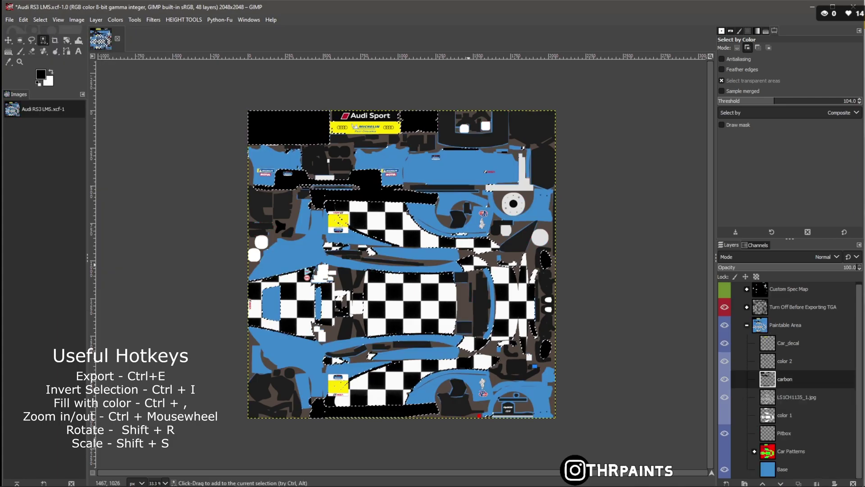
Step: Hide the Car Patterns group and clear the selection
{"action": "key", "text": "alt+v"}
{"action": "mouse_move", "coordinate": [40, 19]}
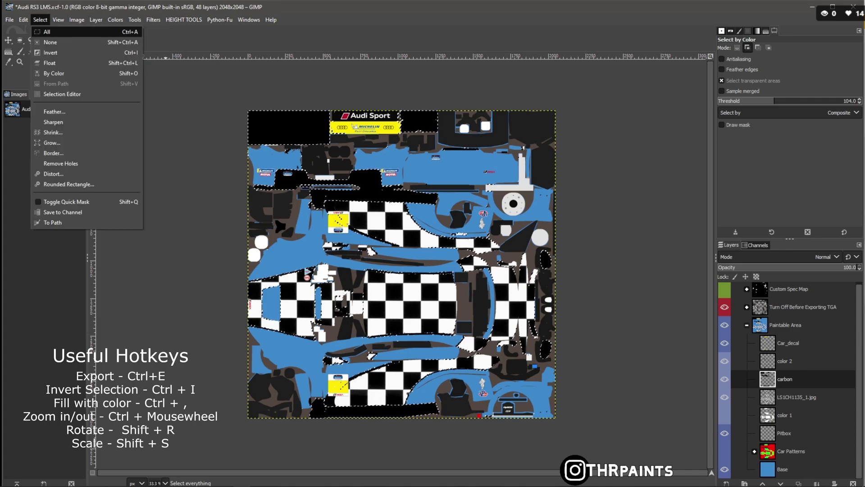
{"action": "left_click", "coordinate": [51, 42]}
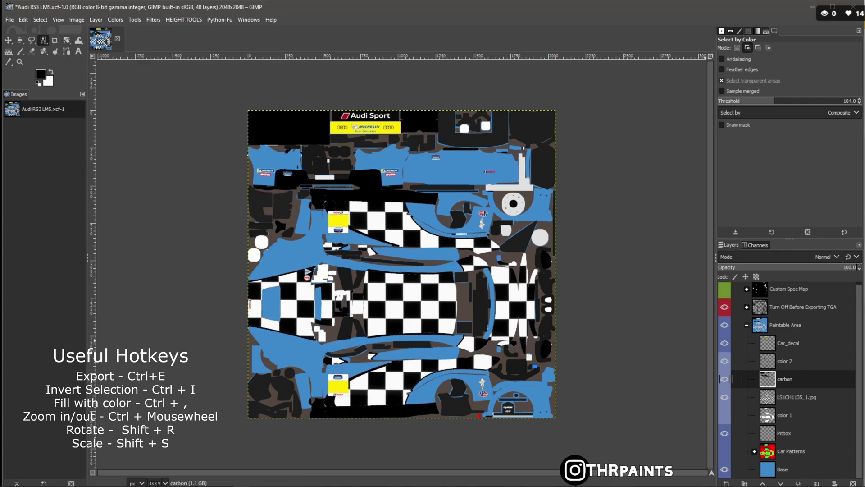
Step: Compare the design with and without the carbon layer, leaving the layer visible
{"action": "left_click", "coordinate": [725, 379]}
{"action": "left_click", "coordinate": [725, 379]}
{"action": "left_click", "coordinate": [725, 378]}
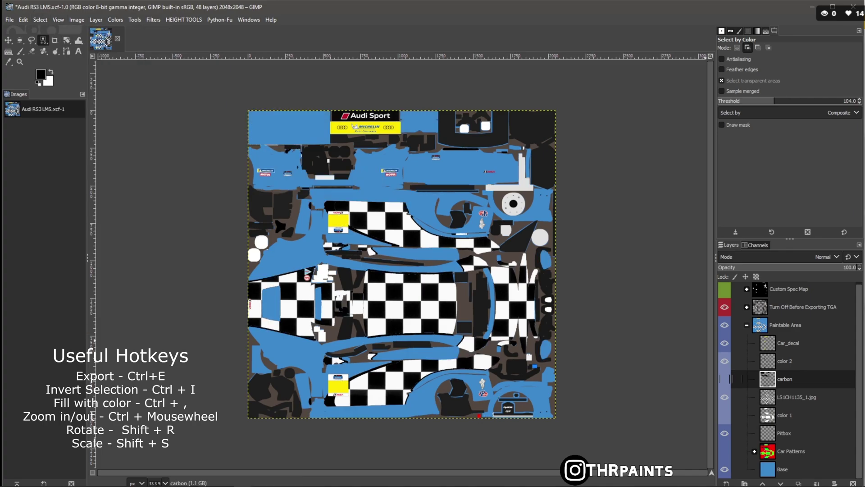
{"action": "left_click", "coordinate": [725, 379]}
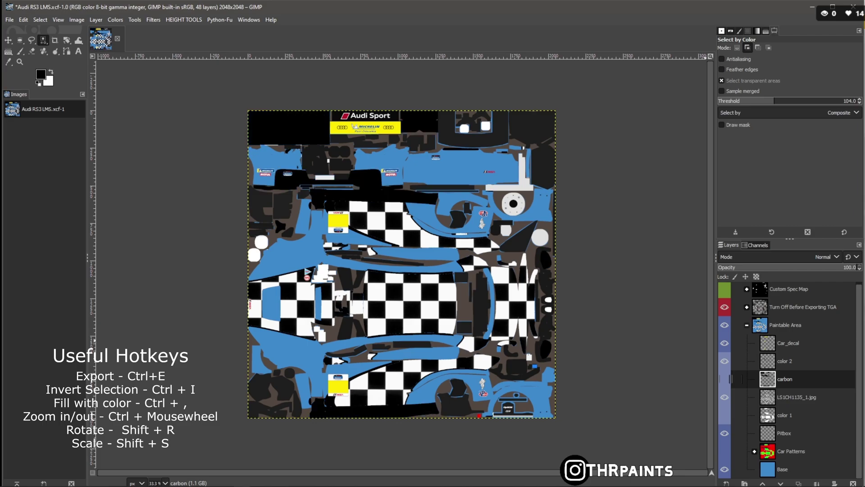
{"action": "left_click", "coordinate": [724, 378]}
{"action": "left_click", "coordinate": [725, 379]}
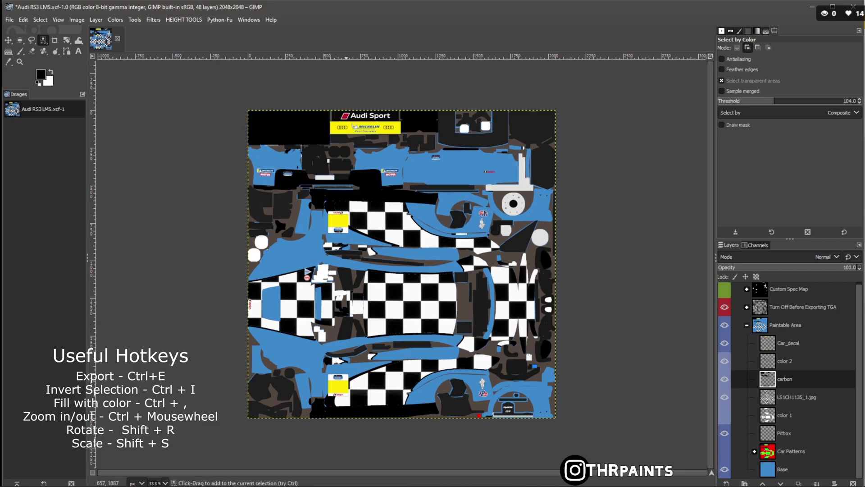
Step: Outline the middle of the car between both side skirts with Free Select and delete the excess black from the carbon layer
{"action": "scroll", "coordinate": [347, 394], "scroll_direction": "up", "scroll_amount": 2}
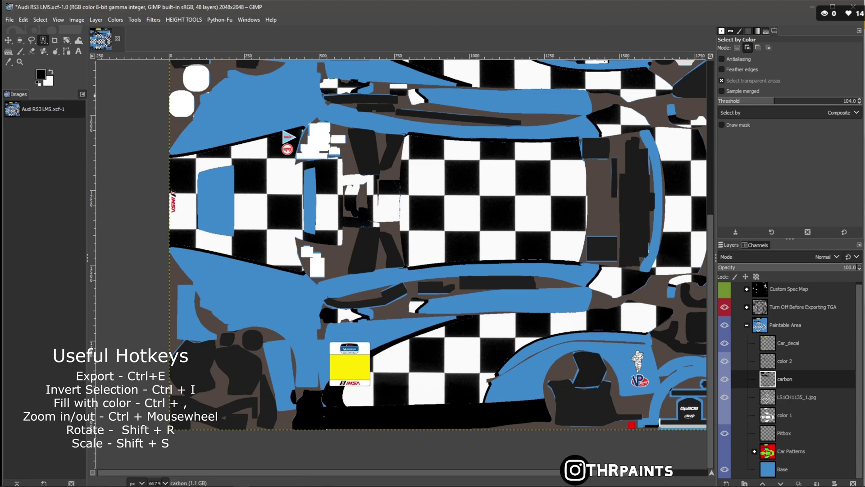
{"action": "key", "text": "f"}
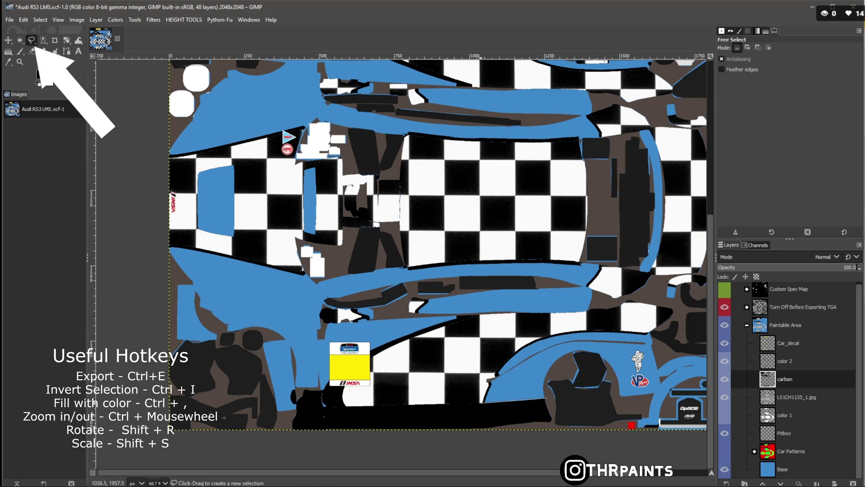
{"action": "left_click", "coordinate": [478, 401]}
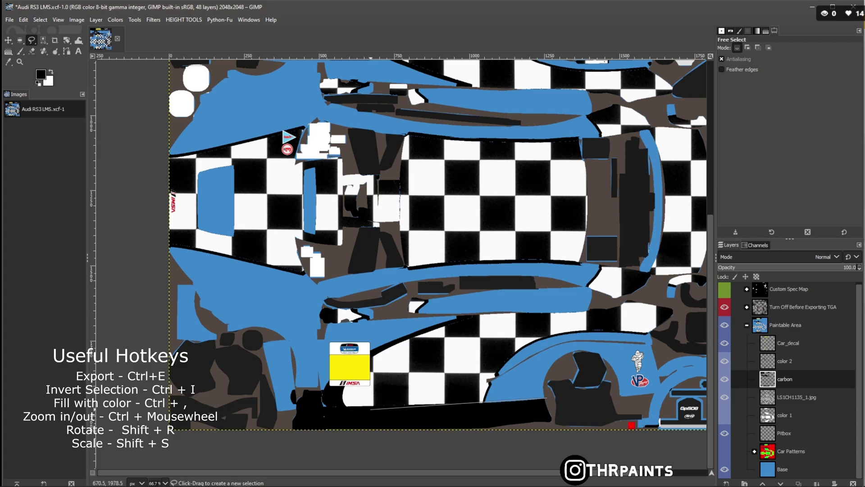
{"action": "left_click", "coordinate": [325, 407]}
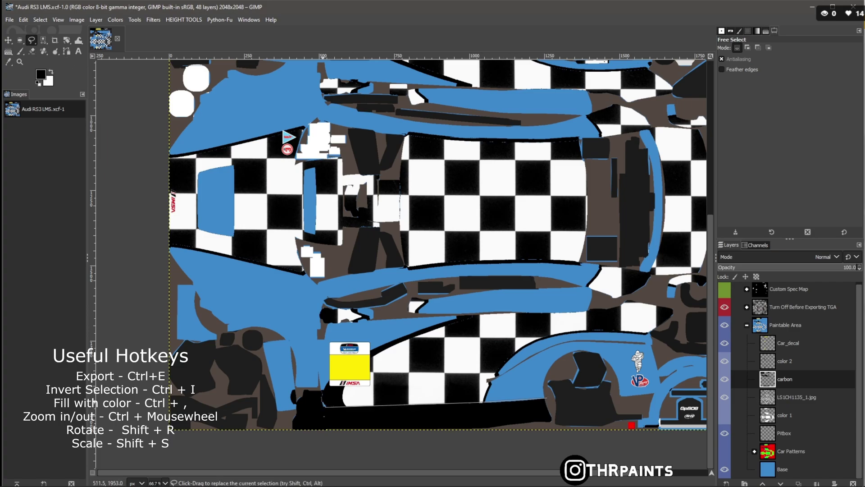
{"action": "left_click", "coordinate": [323, 402]}
{"action": "scroll", "coordinate": [308, 329], "scroll_direction": "up", "scroll_amount": 5}
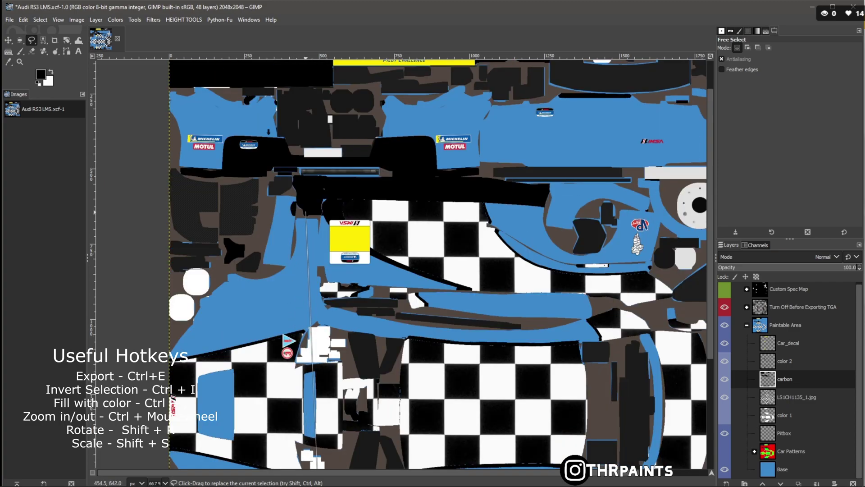
{"action": "left_click", "coordinate": [323, 199]}
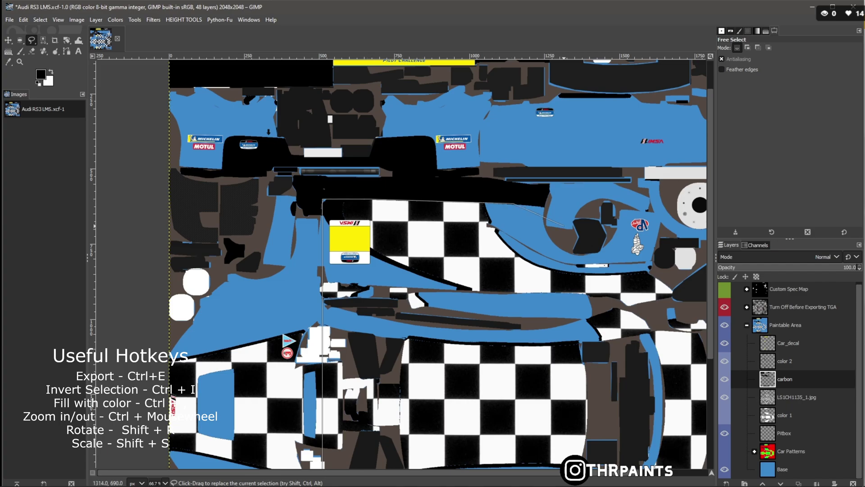
{"action": "scroll", "coordinate": [541, 242], "scroll_direction": "down", "scroll_amount": 4}
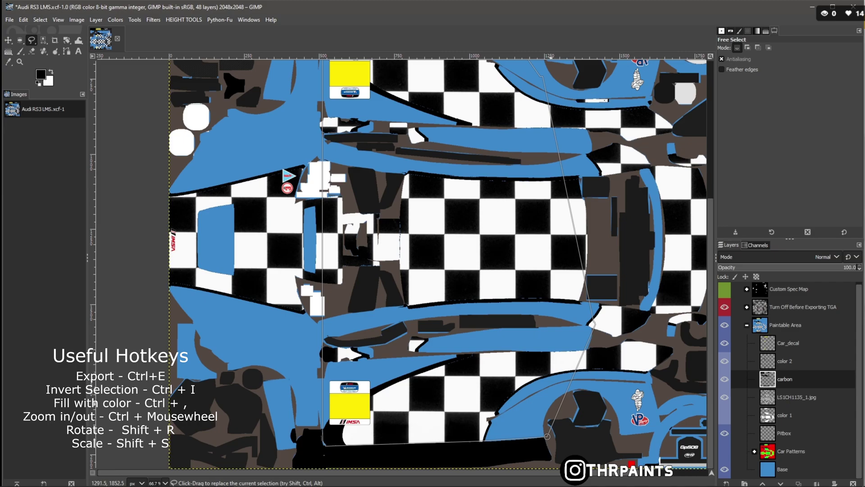
{"action": "key", "text": "Return"}
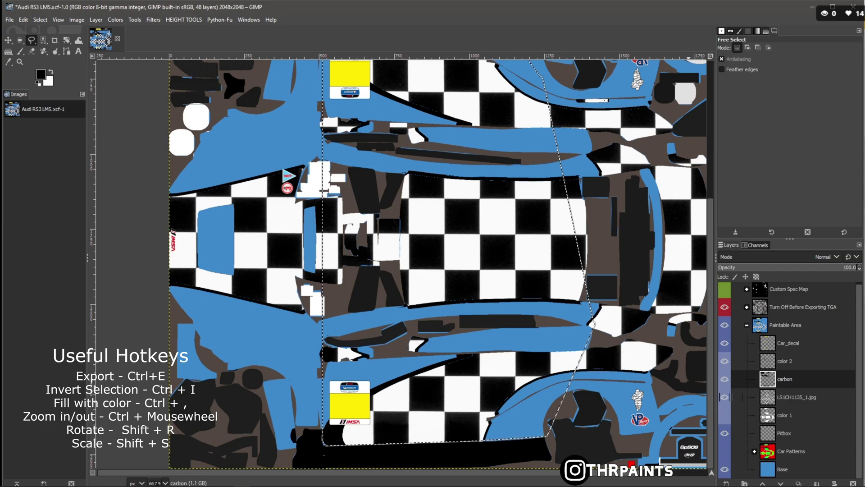
Step: Outline the remaining black areas of the carbon layer using Alpha to Selection
{"action": "right_click", "coordinate": [797, 380]}
{"action": "left_click", "coordinate": [751, 343]}
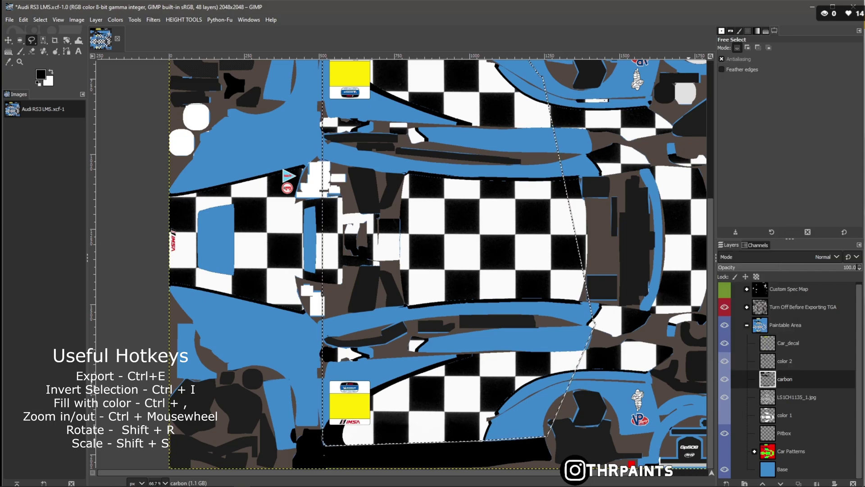
{"action": "scroll", "coordinate": [605, 369], "scroll_direction": "down", "scroll_amount": 1}
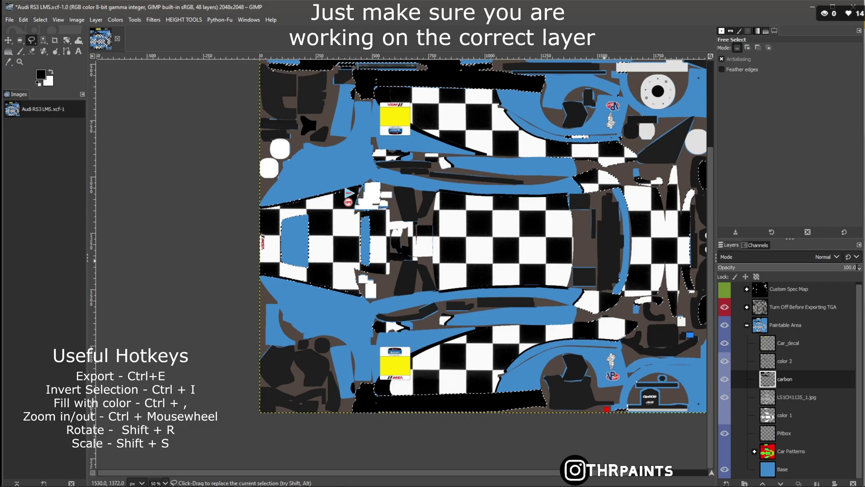
{"action": "scroll", "coordinate": [604, 369], "scroll_direction": "down", "scroll_amount": 2}
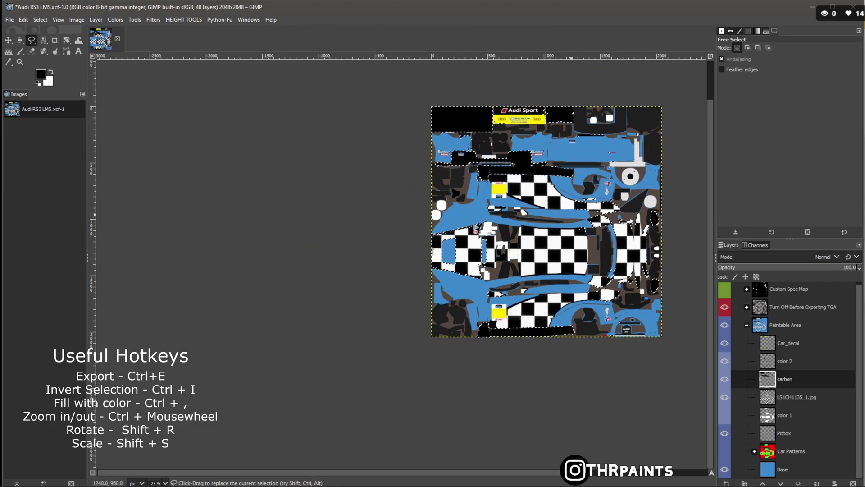
Step: Free-select the whole rear portion of the template, from the rear wheel arches outward, and delete its excess black from the carbon layer
{"action": "left_click", "coordinate": [567, 195]}
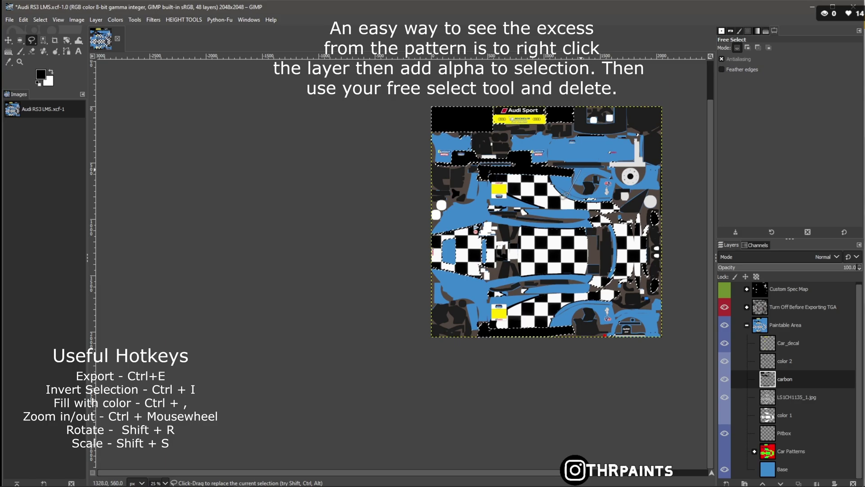
{"action": "left_click", "coordinate": [580, 170]}
{"action": "left_click", "coordinate": [651, 125]}
{"action": "left_click", "coordinate": [704, 181]}
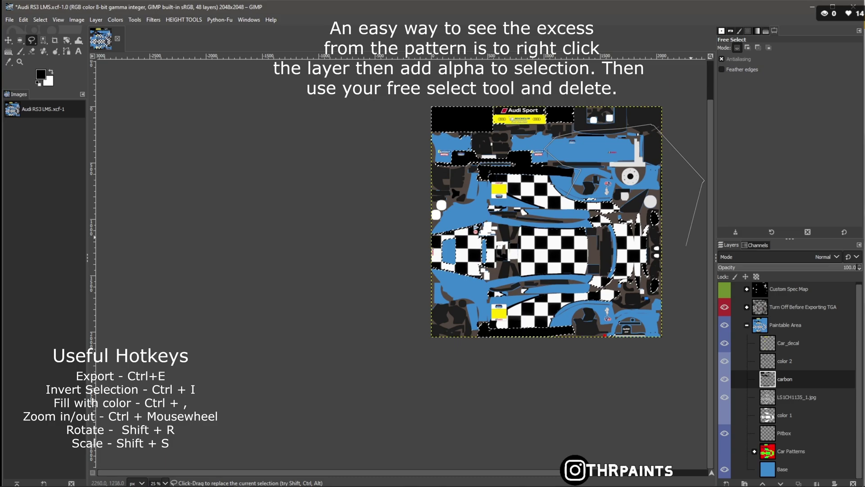
{"action": "left_click", "coordinate": [673, 307]}
{"action": "left_click", "coordinate": [669, 347]}
{"action": "left_click", "coordinate": [615, 350]}
{"action": "left_click", "coordinate": [587, 341]}
{"action": "left_click", "coordinate": [576, 313]}
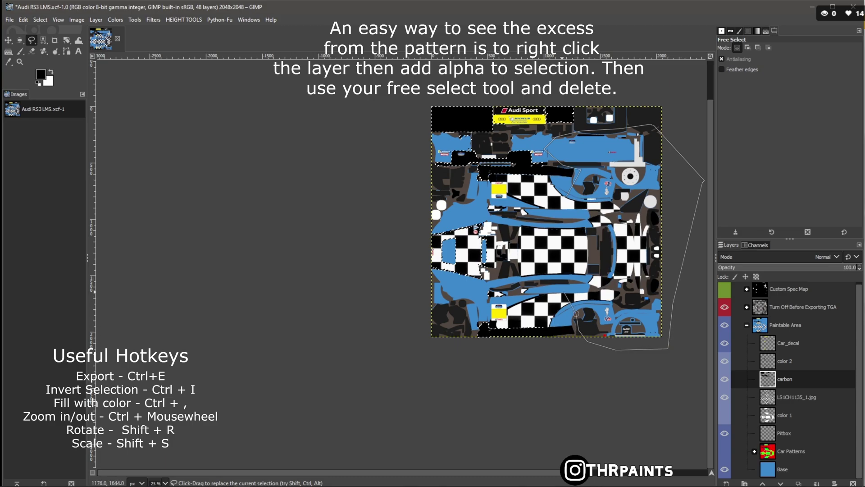
{"action": "left_click", "coordinate": [566, 293]}
{"action": "left_click", "coordinate": [553, 251]}
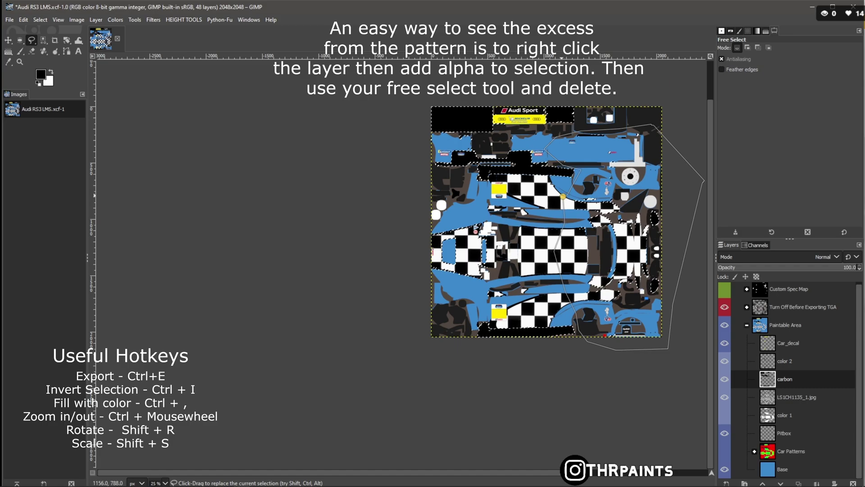
{"action": "key", "text": "Return"}
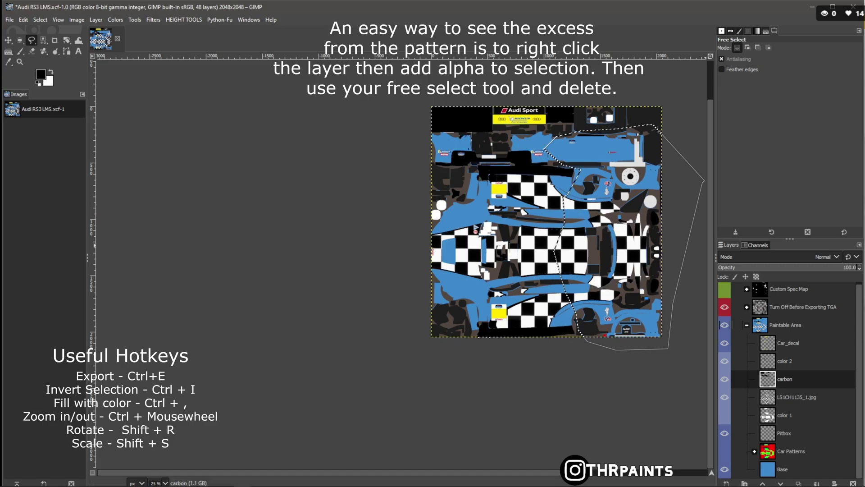
Step: Apply Alpha to Selection to the carbon layer, and free-select and delete the small leftover patch just above the lower yellow number panel
{"action": "right_click", "coordinate": [721, 379]}
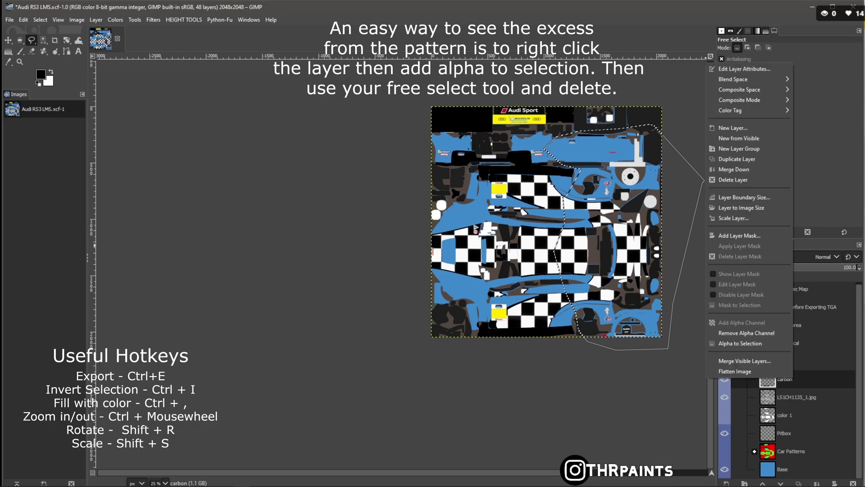
{"action": "left_click", "coordinate": [739, 343]}
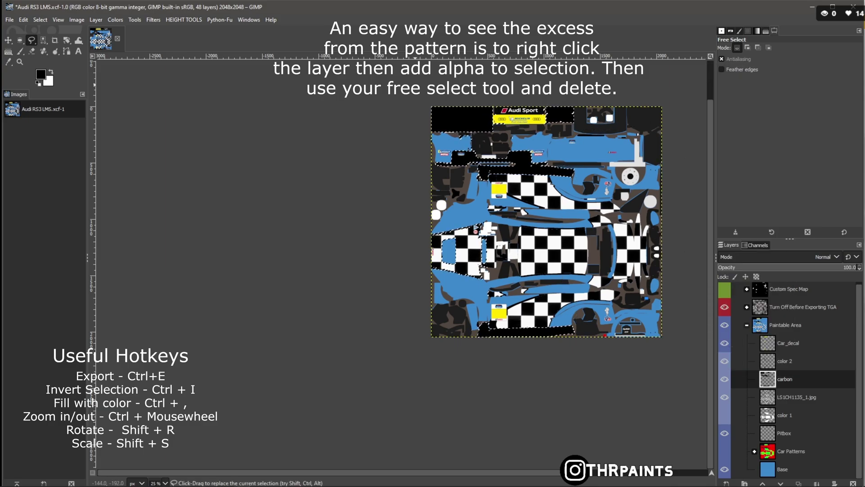
{"action": "left_click", "coordinate": [514, 301]}
{"action": "left_click", "coordinate": [480, 285]}
{"action": "left_click", "coordinate": [515, 279]}
{"action": "left_click", "coordinate": [526, 297]}
{"action": "left_click", "coordinate": [514, 301]}
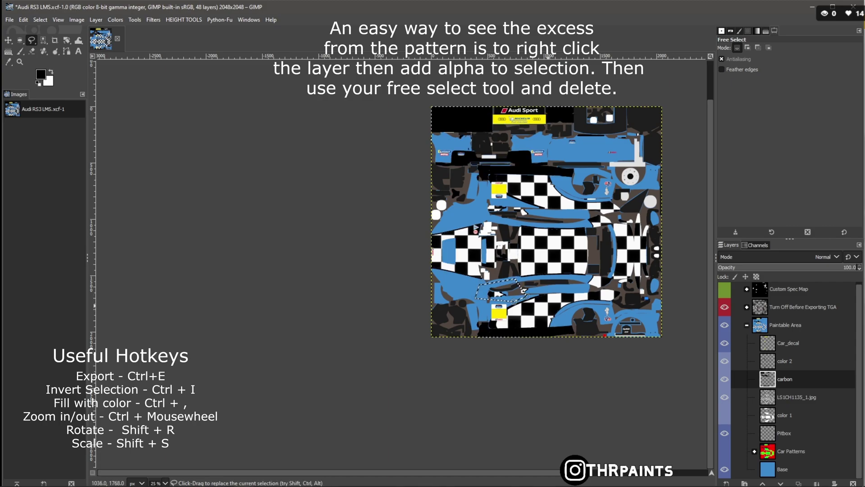
Step: Apply Alpha to Selection to the carbon layer again and free-select the leftover areas around the checkered hood and front end
{"action": "right_click", "coordinate": [783, 381]}
{"action": "left_click", "coordinate": [721, 350]}
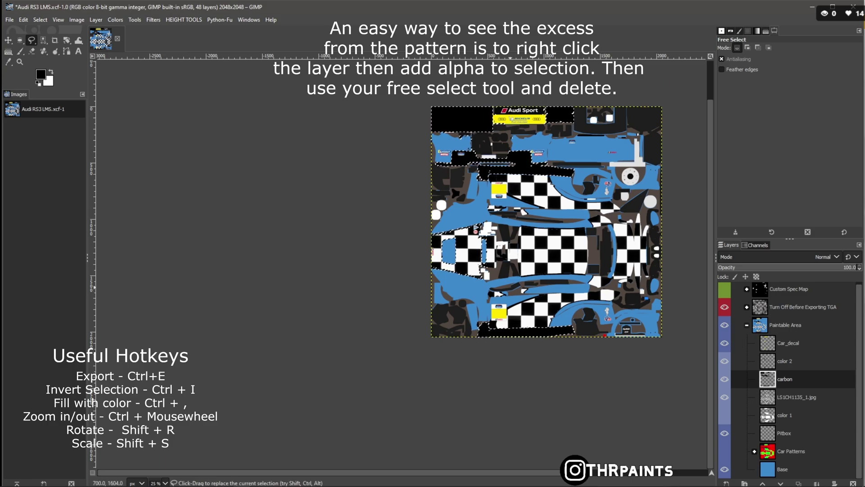
{"action": "left_click", "coordinate": [504, 287]}
{"action": "left_click", "coordinate": [408, 279]}
{"action": "left_click", "coordinate": [418, 235]}
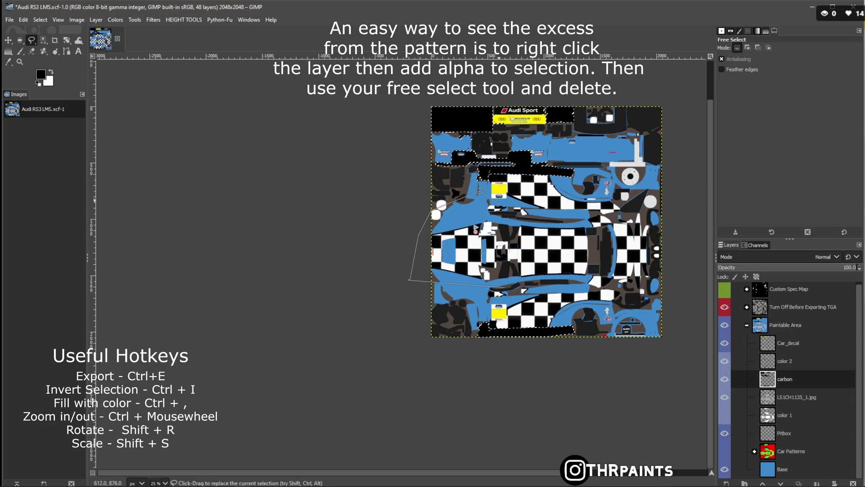
{"action": "left_click", "coordinate": [479, 191]}
{"action": "left_click", "coordinate": [504, 286]}
{"action": "key", "text": "Return"}
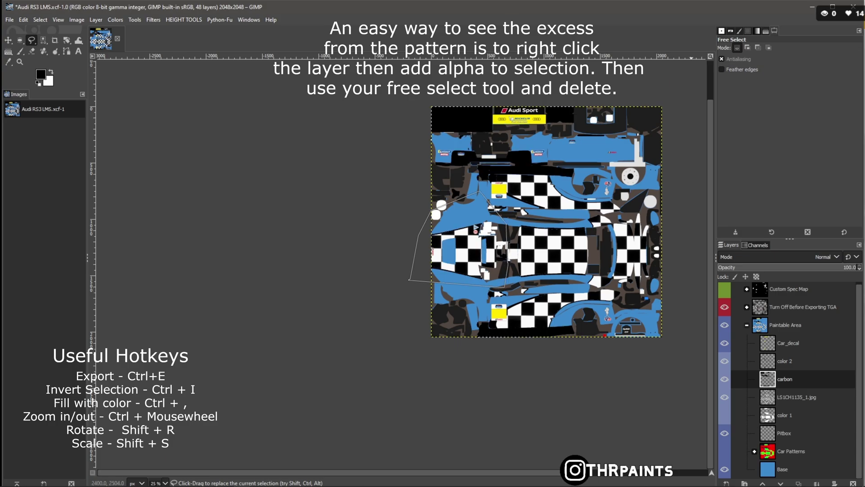
Step: Apply Alpha to Selection to the carbon layer, and free-select and delete the leftovers just outside the lower yellow number panel, near the rear wheel area
{"action": "right_click", "coordinate": [784, 379]}
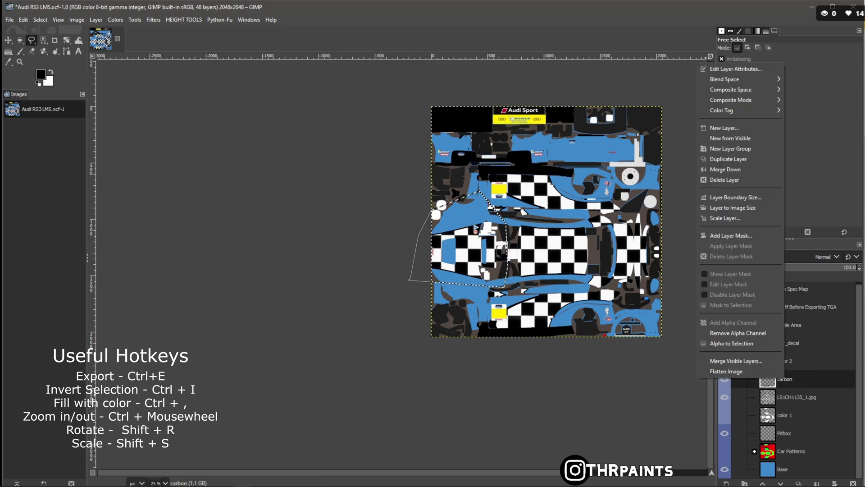
{"action": "left_click", "coordinate": [731, 343]}
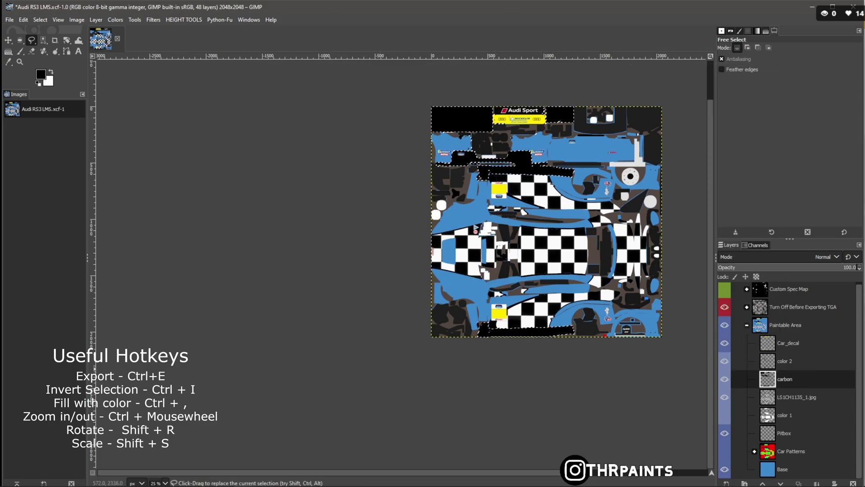
{"action": "left_click", "coordinate": [473, 344]}
{"action": "left_click", "coordinate": [482, 309]}
{"action": "left_click", "coordinate": [457, 329]}
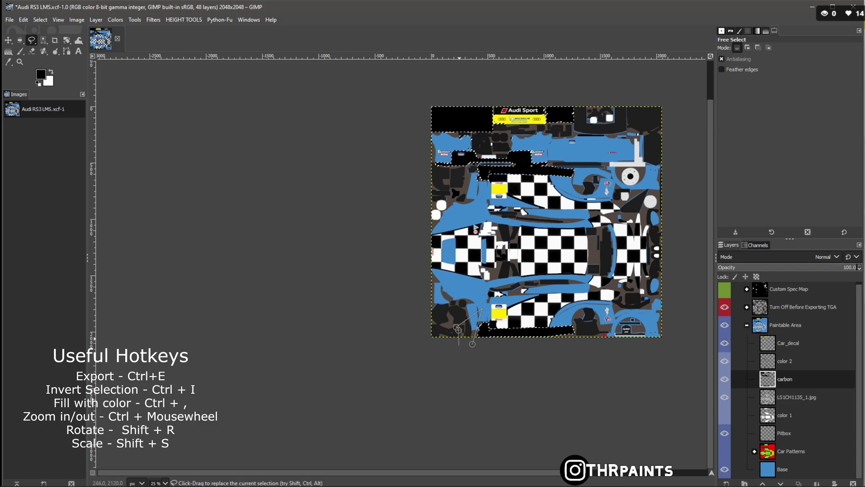
{"action": "left_click", "coordinate": [458, 352]}
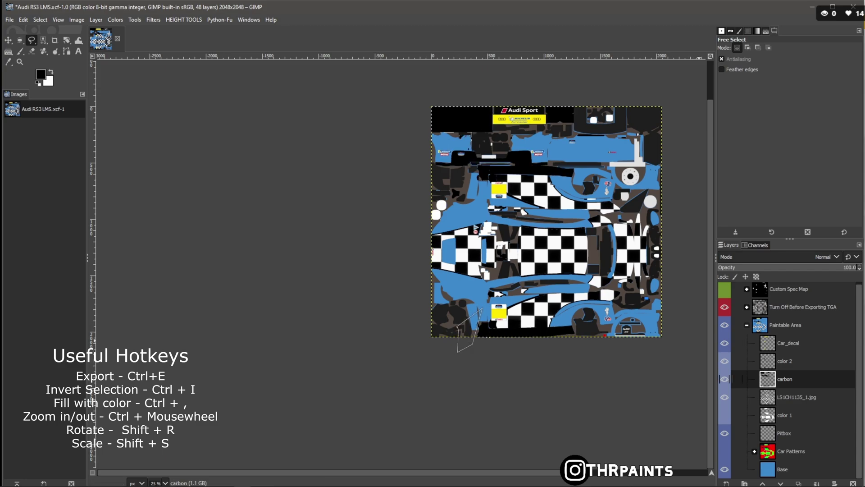
Step: Outline the carbon layer with Alpha to Selection, free-select and delete the small patch near the upper yellow number panel, and check the layer by toggling its visibility
{"action": "right_click", "coordinate": [786, 379]}
{"action": "left_click", "coordinate": [736, 346]}
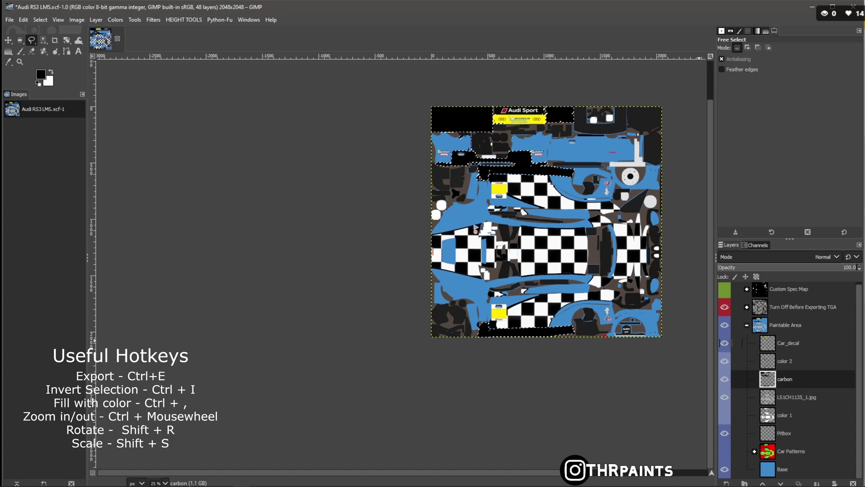
{"action": "scroll", "coordinate": [489, 187], "scroll_direction": "up", "scroll_amount": 3}
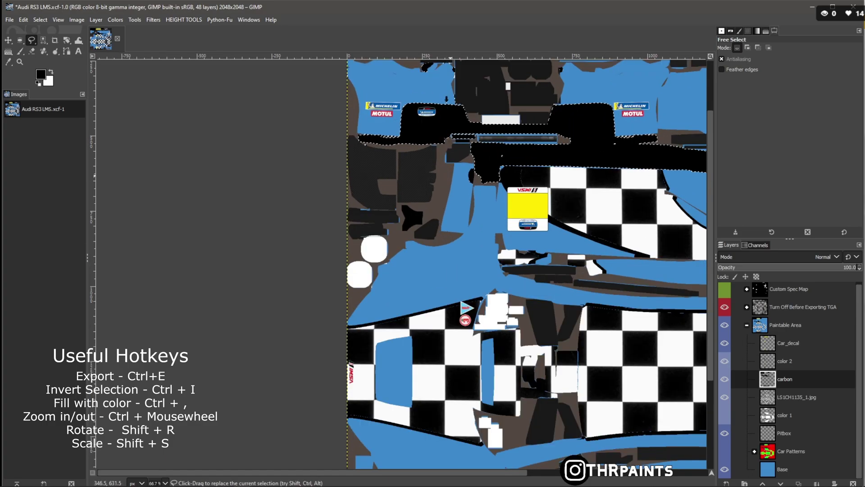
{"action": "key", "text": "ctrl+shift+a"}
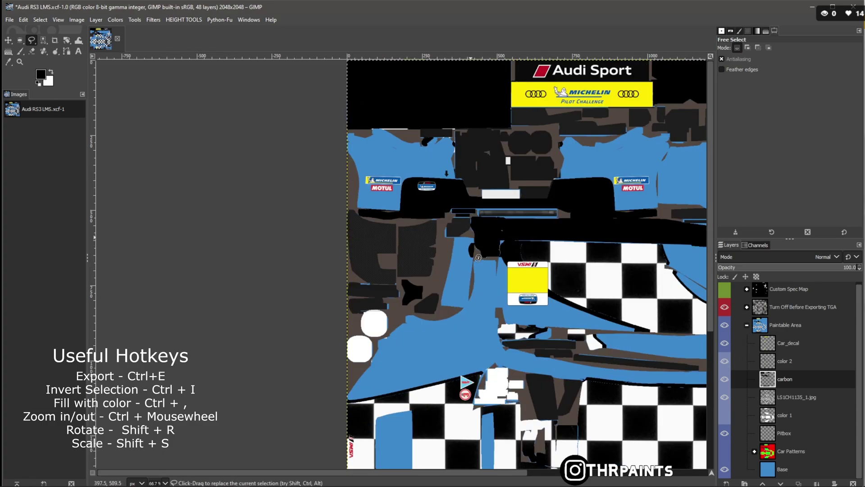
{"action": "key", "text": "ctrl+z"}
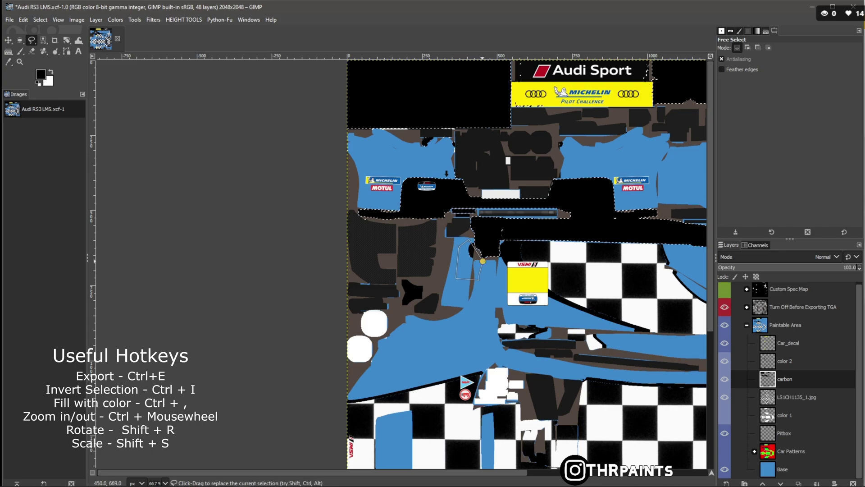
{"action": "left_click", "coordinate": [482, 261]}
{"action": "left_click", "coordinate": [724, 378]}
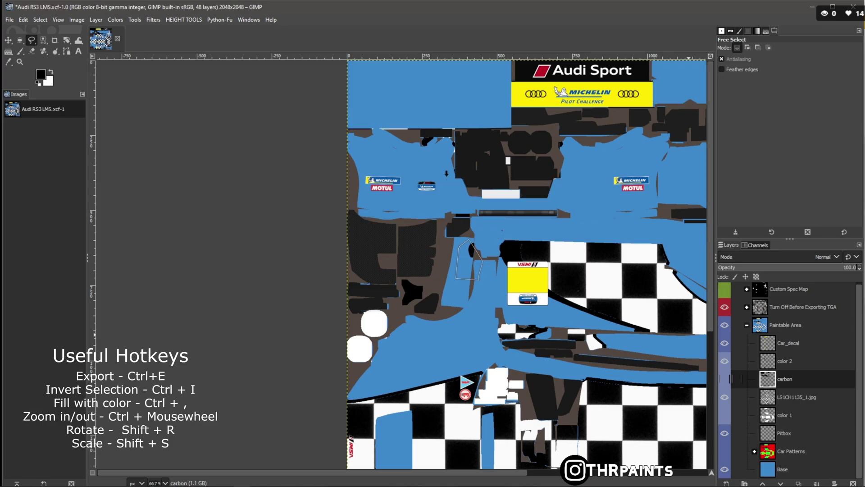
{"action": "left_click", "coordinate": [725, 378]}
Step: Apply Alpha to Selection to the carbon layer, and free-select and delete the leftovers between the first Michelin/Motul panel and the dark parts beside it
{"action": "right_click", "coordinate": [780, 377]}
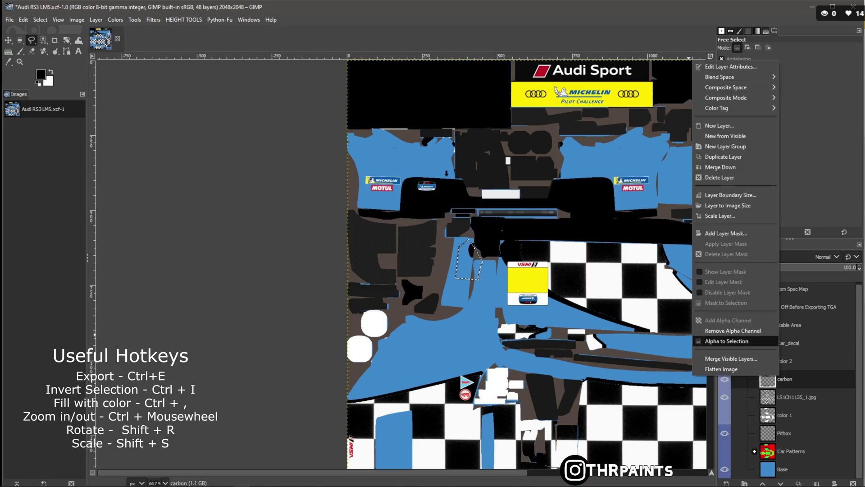
{"action": "left_click", "coordinate": [735, 334]}
{"action": "scroll", "coordinate": [575, 255], "scroll_direction": "down", "scroll_amount": 2}
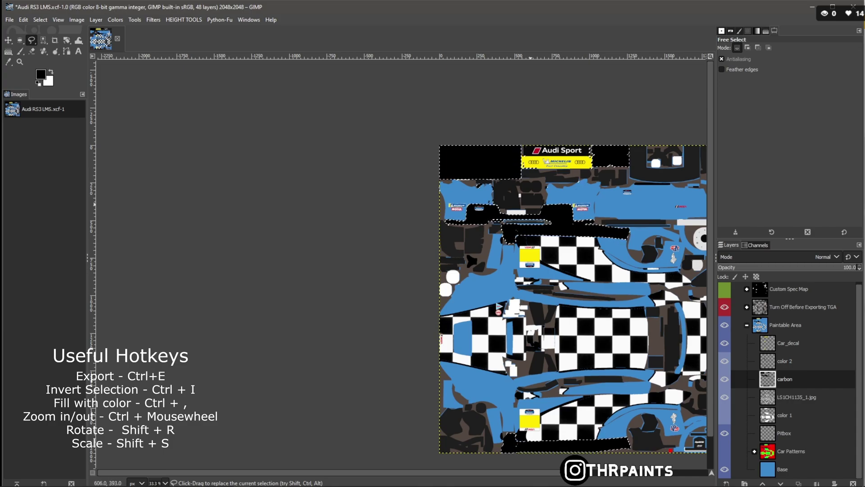
{"action": "left_click", "coordinate": [501, 204]}
{"action": "key", "text": "Escape"}
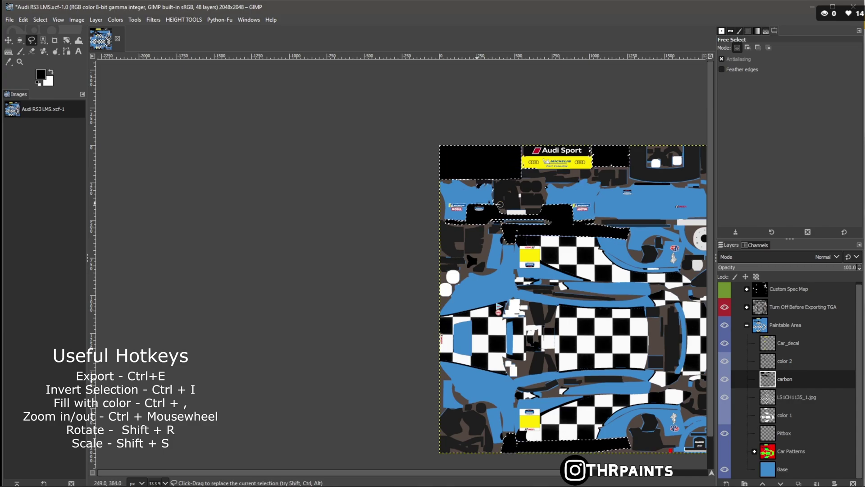
{"action": "left_click", "coordinate": [476, 203]}
{"action": "left_click", "coordinate": [504, 182]}
{"action": "left_click", "coordinate": [515, 193]}
{"action": "left_click", "coordinate": [500, 204]}
{"action": "key", "text": "Return"}
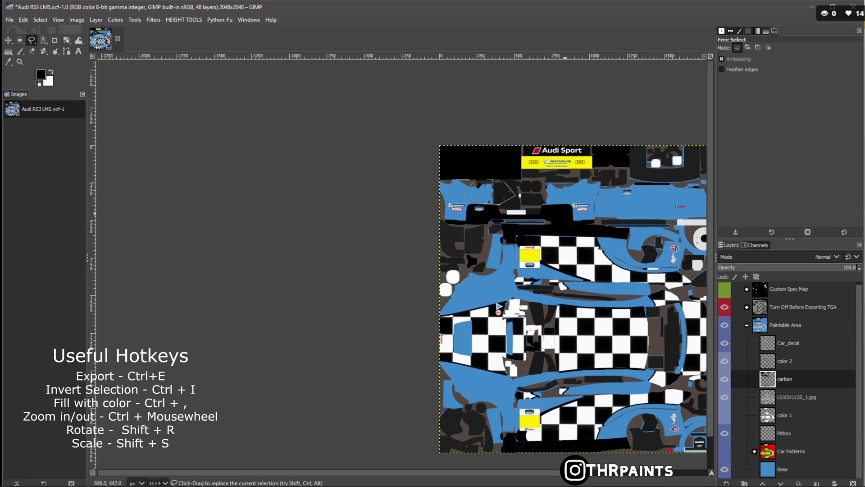
Step: Apply Alpha to Selection to the carbon layer, and free-select and delete the leftovers above the second Michelin/Motul panel and around the Audi Sport banner
{"action": "right_click", "coordinate": [811, 379]}
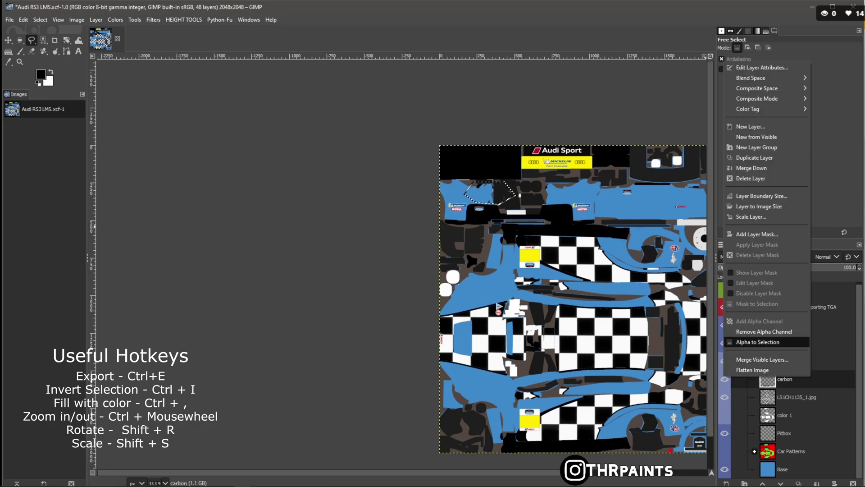
{"action": "left_click", "coordinate": [797, 342]}
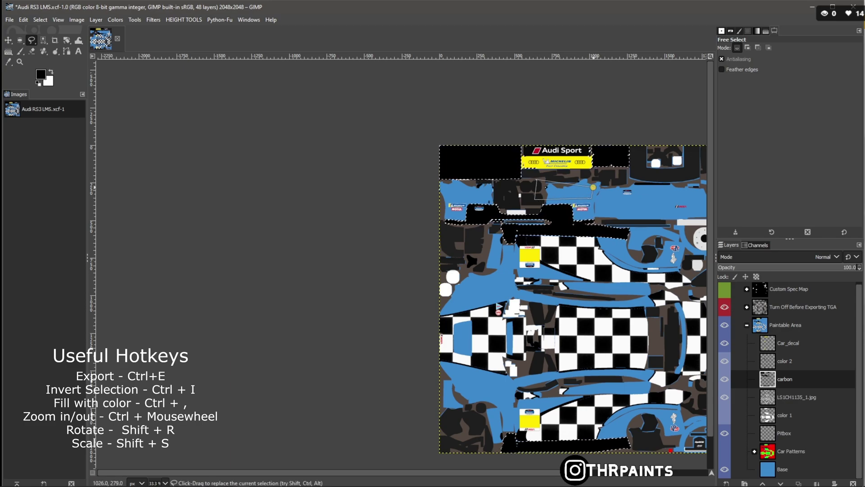
{"action": "left_click", "coordinate": [594, 186]}
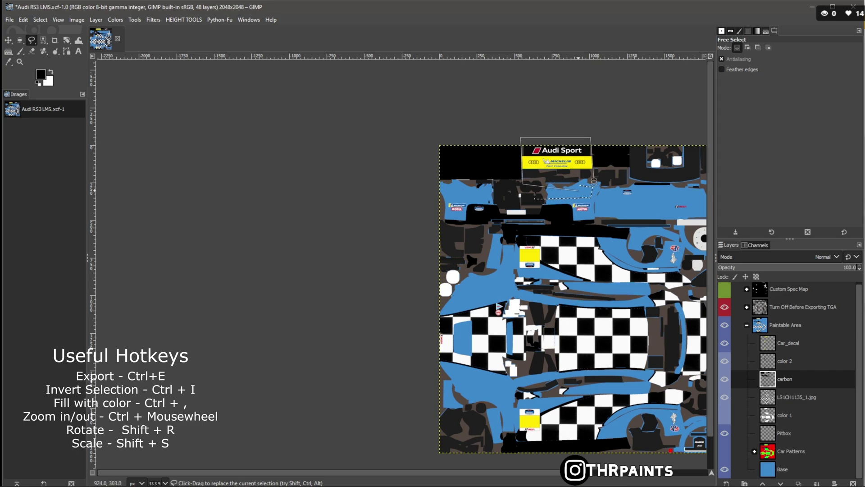
{"action": "key", "text": "Return"}
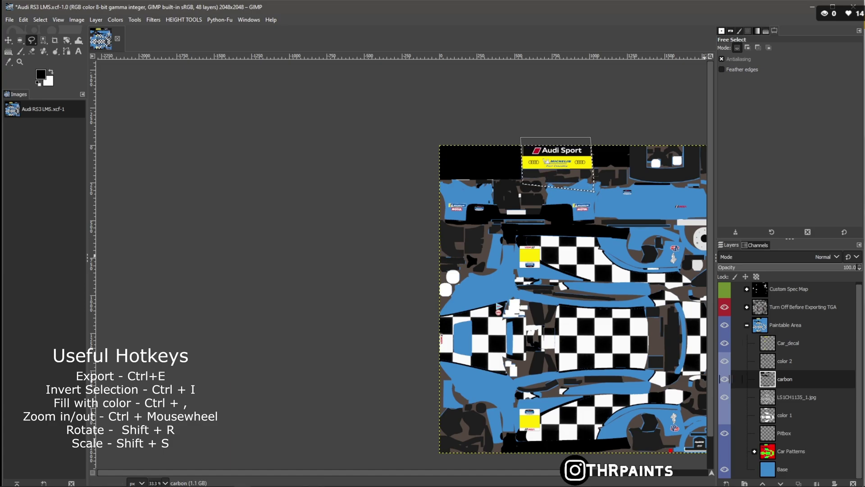
Step: Outline the cleaned carbon layer with Alpha to Selection, and add an alpha channel to the carbon fiber.jpg layer
{"action": "right_click", "coordinate": [721, 379]}
{"action": "left_click", "coordinate": [739, 344]}
{"action": "scroll", "coordinate": [463, 275], "scroll_direction": "down", "scroll_amount": 1}
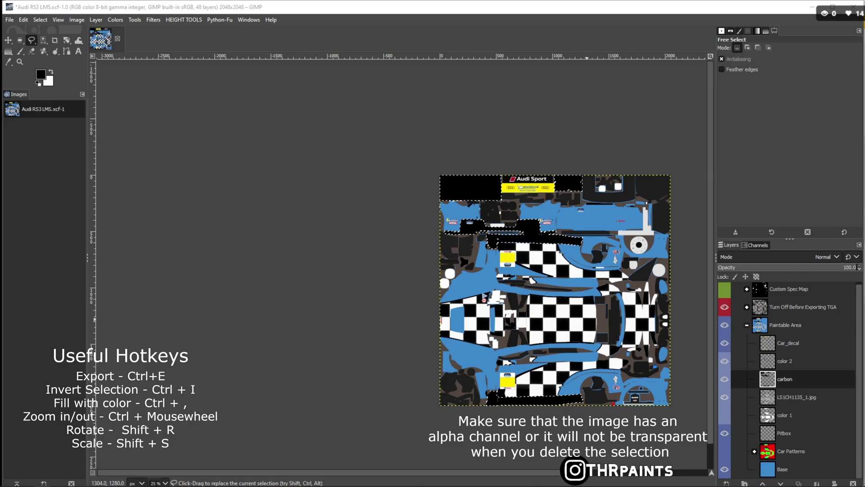
{"action": "right_click", "coordinate": [720, 379]}
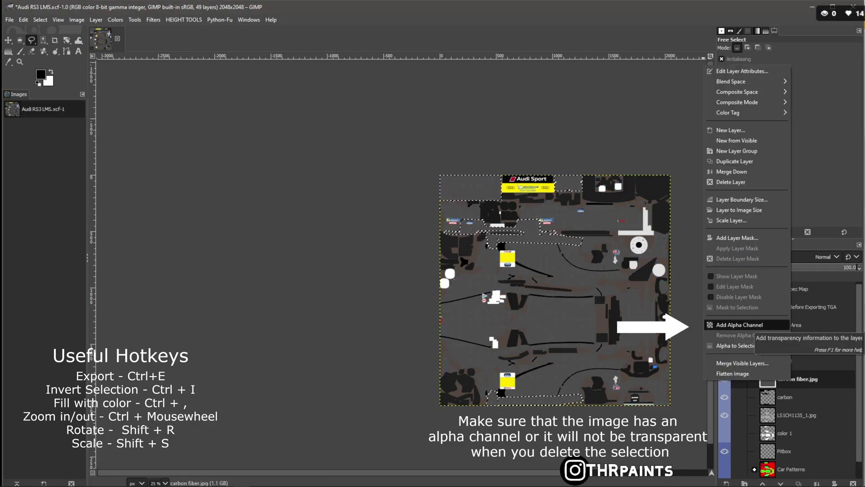
{"action": "left_click", "coordinate": [739, 324]}
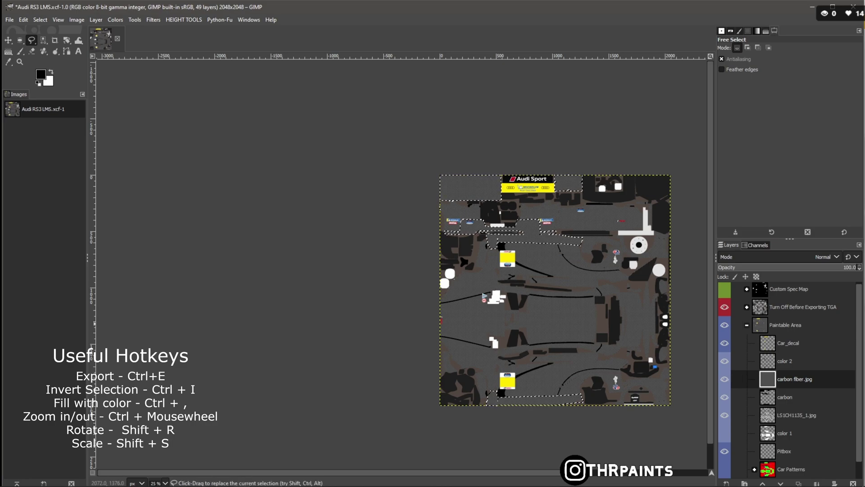
Step: Load the carbon layer's shape with Alpha to Selection, invert the selection, and delete the excess from the carbon fiber.jpg layer
{"action": "right_click", "coordinate": [795, 380]}
{"action": "left_click", "coordinate": [794, 397]}
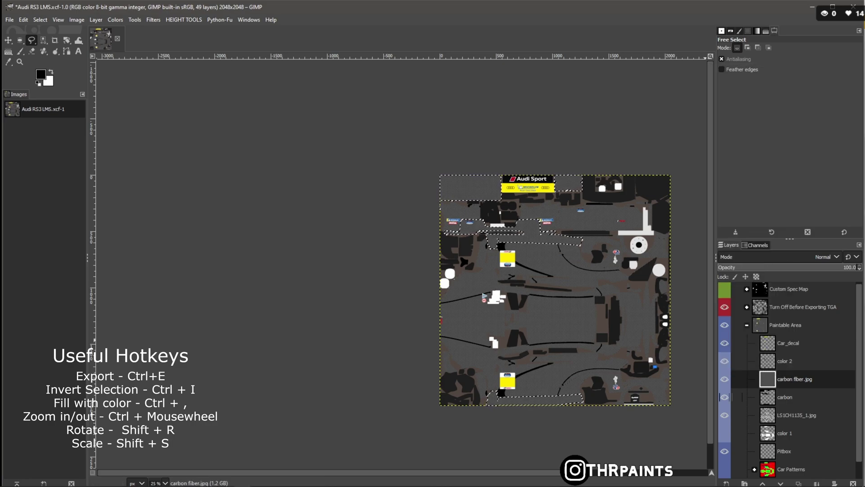
{"action": "left_click", "coordinate": [795, 397]}
{"action": "left_click", "coordinate": [720, 379]}
{"action": "left_click", "coordinate": [40, 20]}
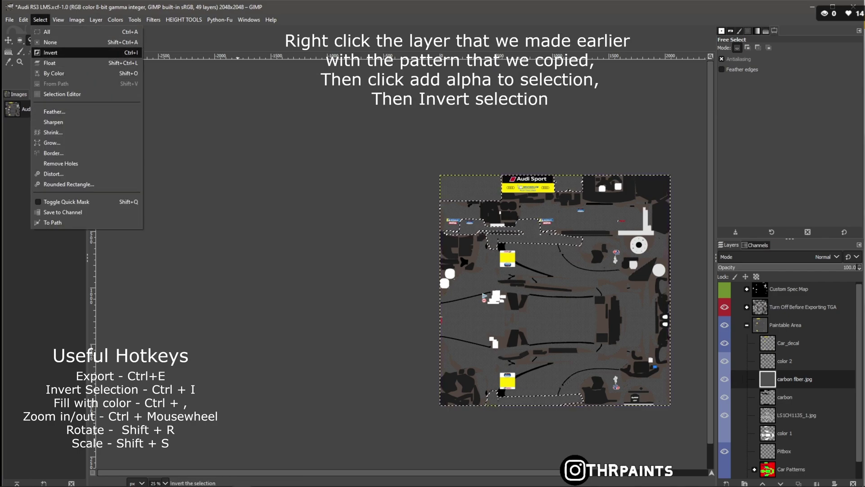
{"action": "left_click", "coordinate": [51, 52]}
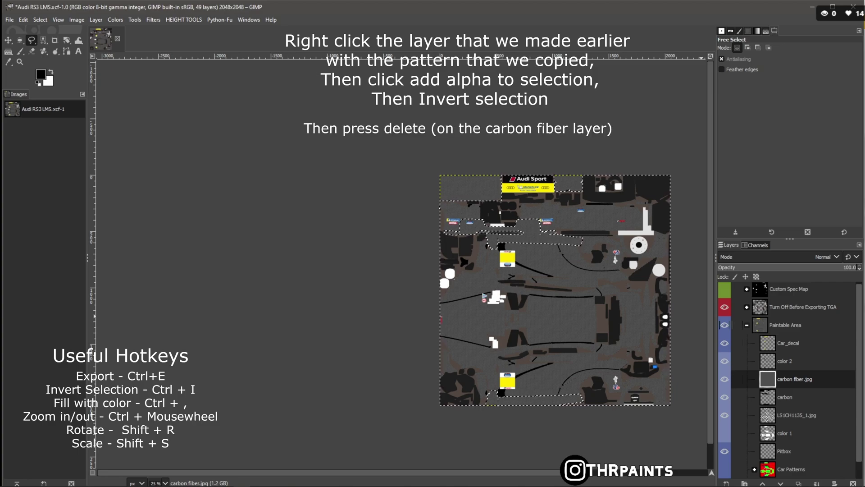
{"action": "key", "text": "Delete"}
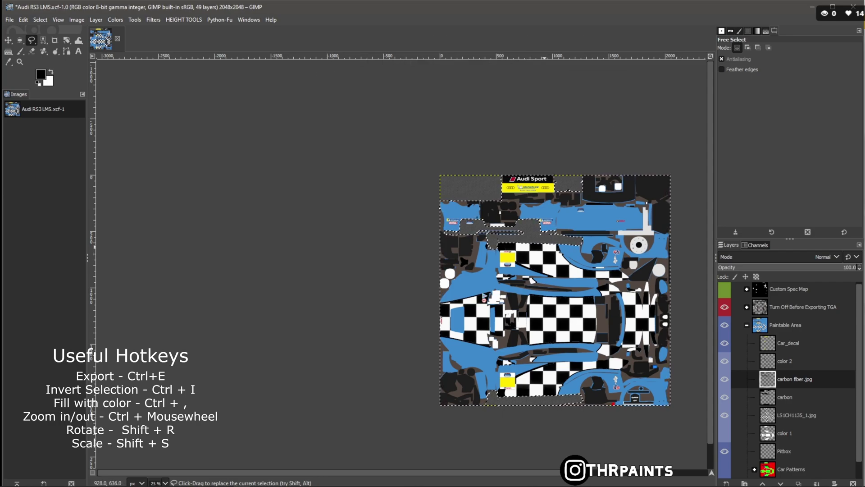
Step: Check the carbon fiber texture up close, export the livery to the car's existing TGA file, and switch to another window
{"action": "scroll", "coordinate": [545, 247], "scroll_direction": "up", "scroll_amount": 7}
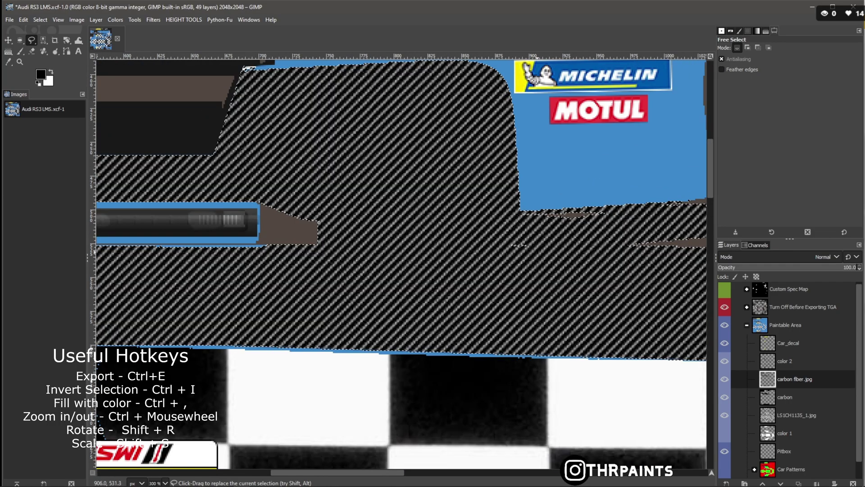
{"action": "scroll", "coordinate": [541, 246], "scroll_direction": "down", "scroll_amount": 9}
{"action": "scroll", "coordinate": [620, 296], "scroll_direction": "up", "scroll_amount": 2}
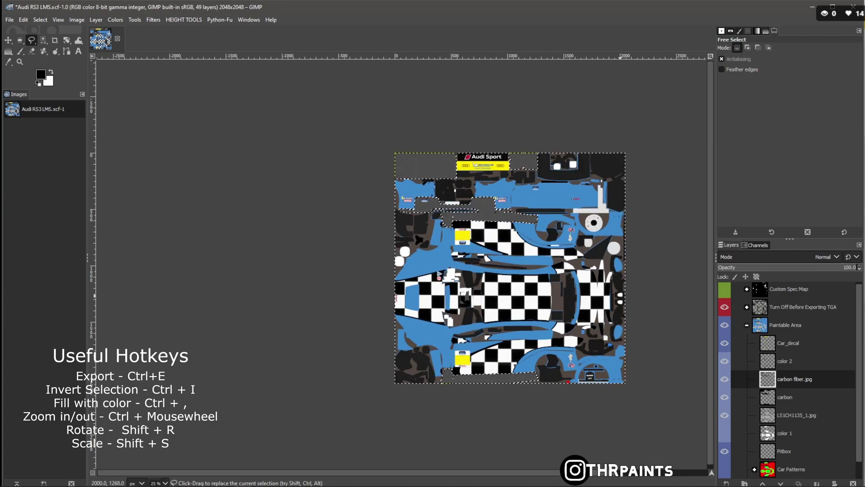
{"action": "left_click", "coordinate": [9, 19]}
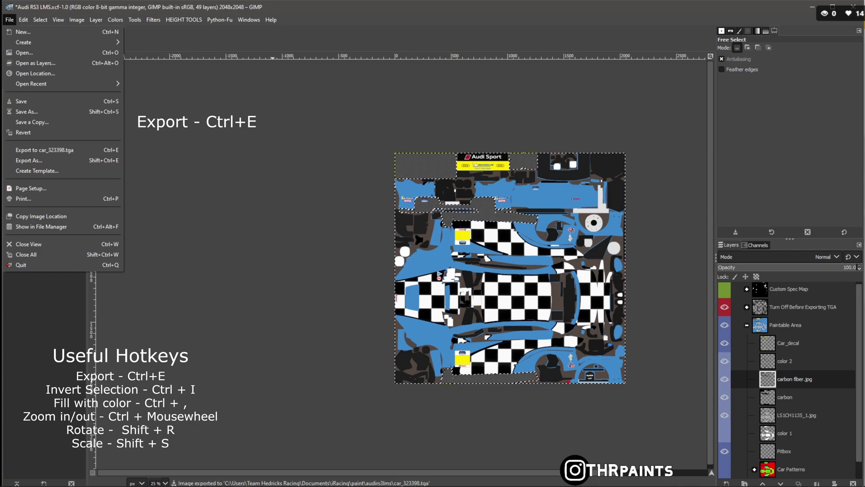
{"action": "key", "text": "Escape"}
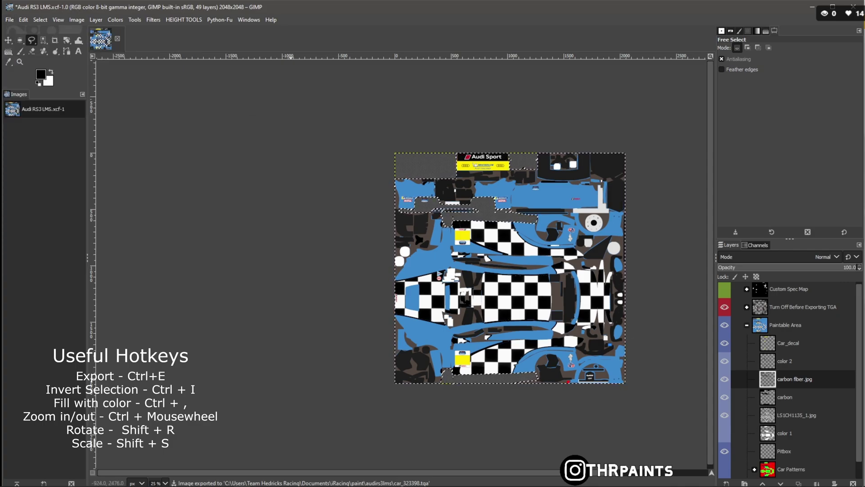
{"action": "key", "text": "alt+Tab"}
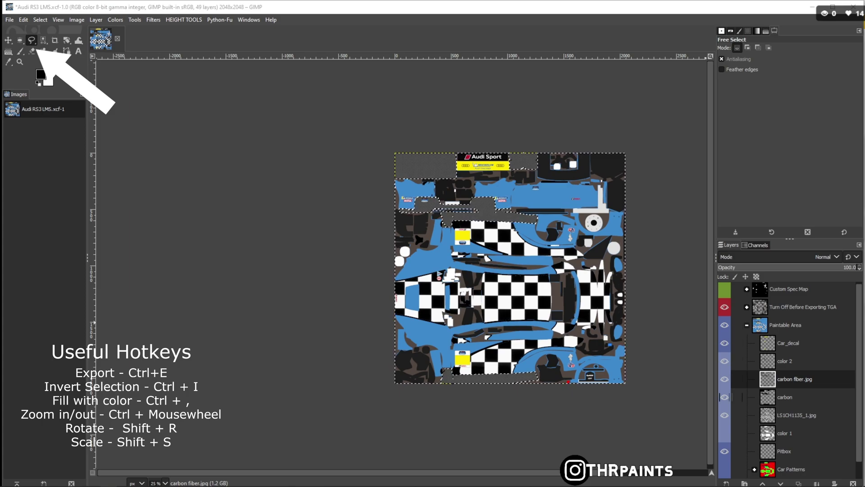
Step: Free-select the hood and roof area and delete it from the LS1CH1135_1.jpg checkered layer and the color 2 layer
{"action": "scroll", "coordinate": [787, 379], "scroll_direction": "down", "scroll_amount": 1}
{"action": "left_click", "coordinate": [796, 397]}
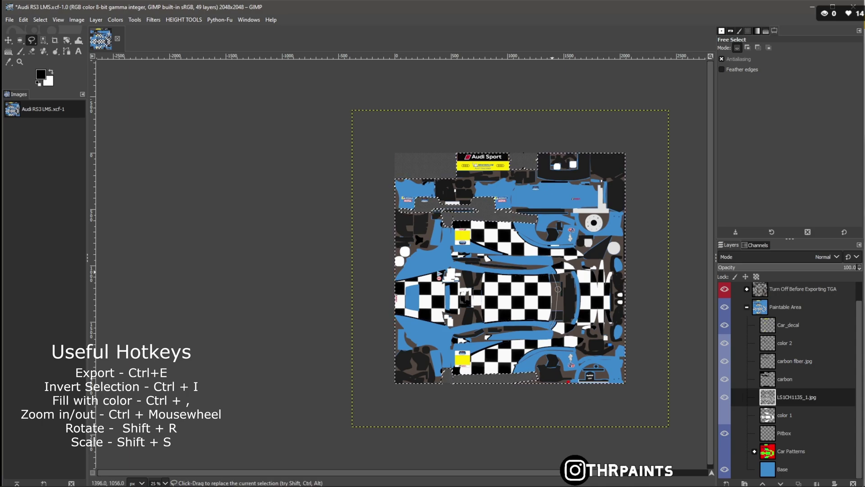
{"action": "left_click", "coordinate": [543, 268]}
{"action": "left_click", "coordinate": [452, 264]}
{"action": "left_click", "coordinate": [388, 278]}
{"action": "left_click", "coordinate": [498, 328]}
{"action": "left_click", "coordinate": [550, 327]}
{"action": "key", "text": "Return"}
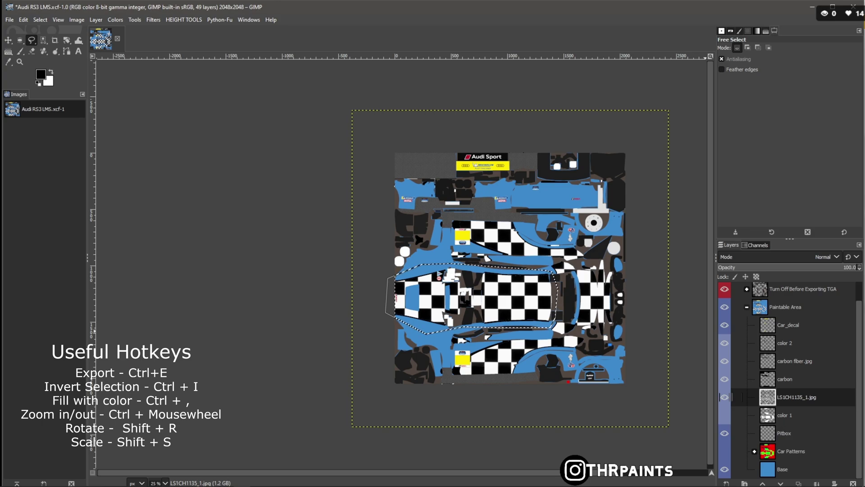
{"action": "key", "text": "Delete"}
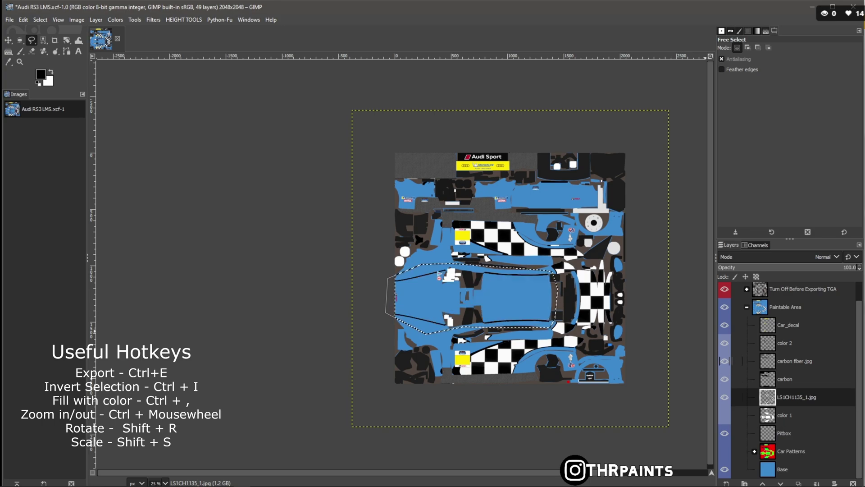
{"action": "left_click", "coordinate": [786, 343]}
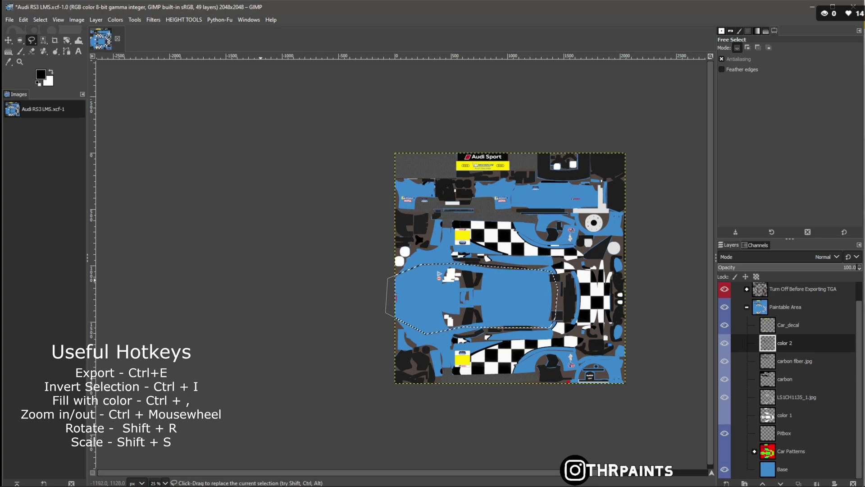
Step: Export the livery without the hood and roof pattern to the same TGA file, and switch to another window
{"action": "key", "text": "alt+f"}
{"action": "key", "text": "ctrl+e"}
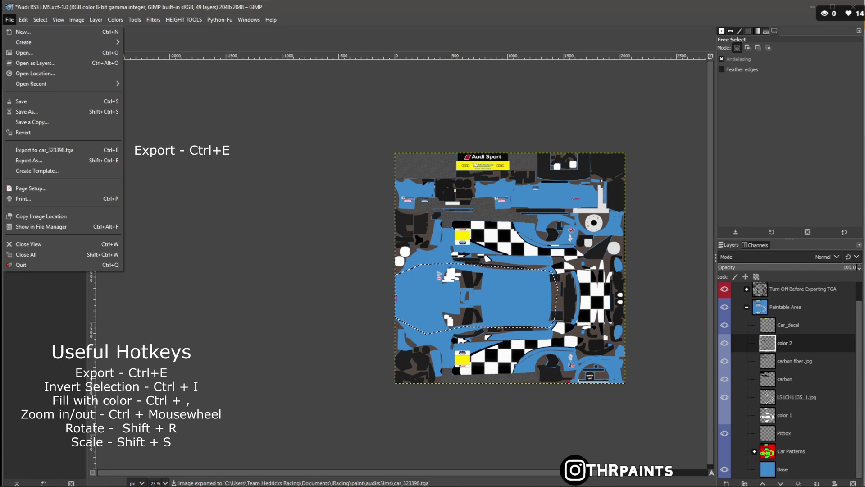
{"action": "key", "text": "Escape"}
{"action": "key", "text": "alt+Tab"}
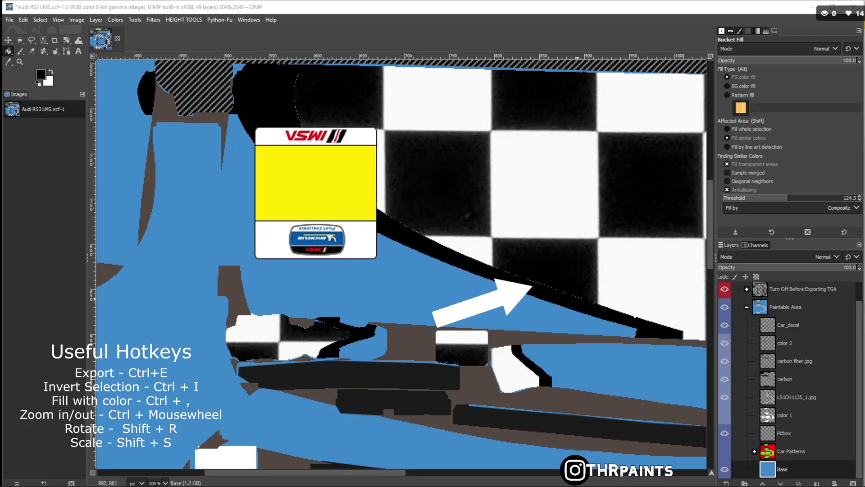
Step: Inspect the black stripe's edge against the checkered side in the template and on the iRacing car model, and return to GIMP
{"action": "scroll", "coordinate": [439, 233], "scroll_direction": "down", "scroll_amount": 4}
{"action": "scroll", "coordinate": [395, 182], "scroll_direction": "up", "scroll_amount": 3}
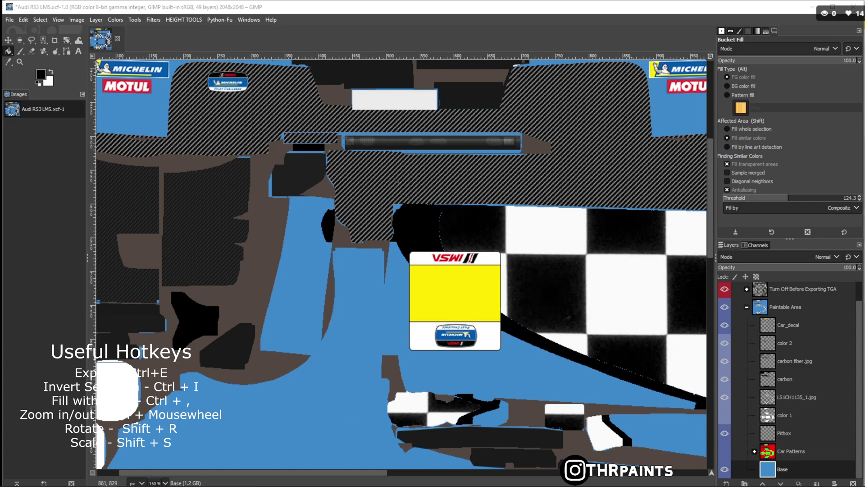
{"action": "key", "text": "alt+Tab"}
{"action": "key", "text": "Tab"}
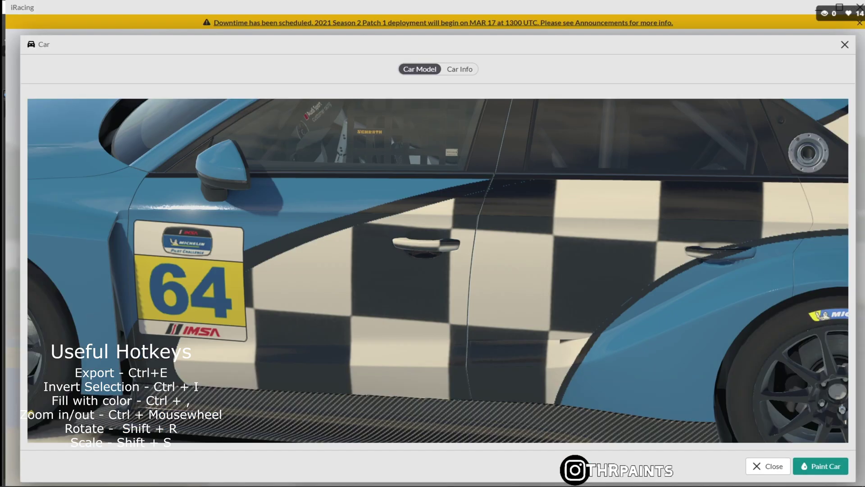
{"action": "key", "text": "alt+Tab"}
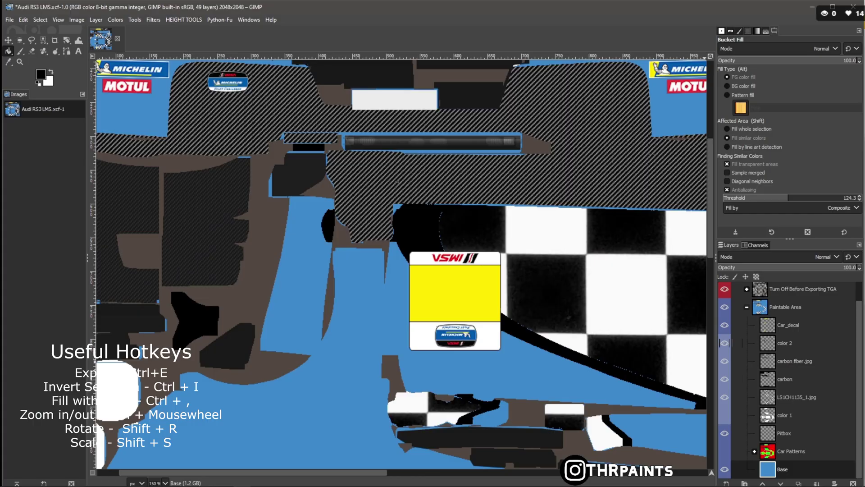
Step: Load the color 2 layer's shape with Alpha to Selection and stroke the selection in black with the Paintbrush at size 2
{"action": "left_click", "coordinate": [805, 343]}
{"action": "right_click", "coordinate": [805, 343]}
{"action": "left_click", "coordinate": [760, 308]}
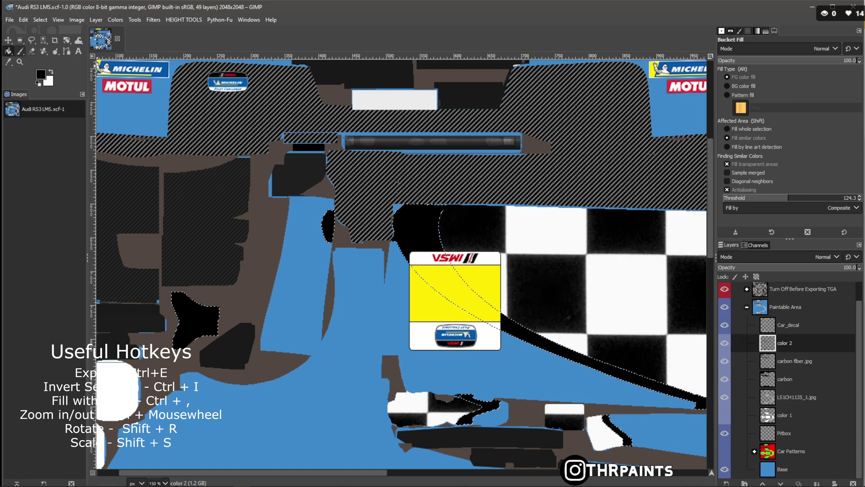
{"action": "key", "text": "p"}
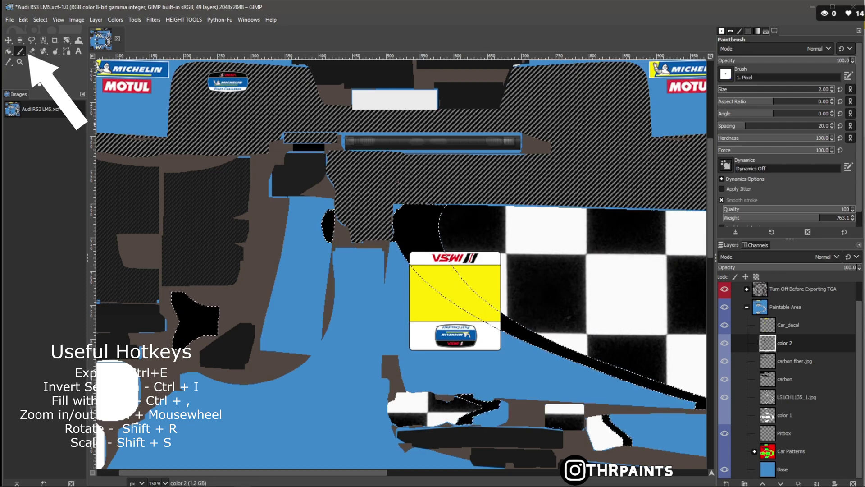
{"action": "left_click", "coordinate": [40, 19]}
{"action": "mouse_move", "coordinate": [23, 19]}
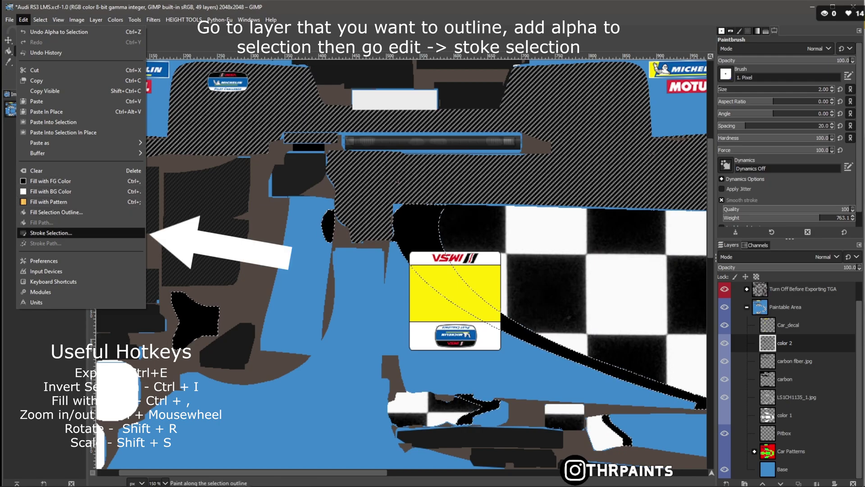
{"action": "left_click", "coordinate": [51, 232]}
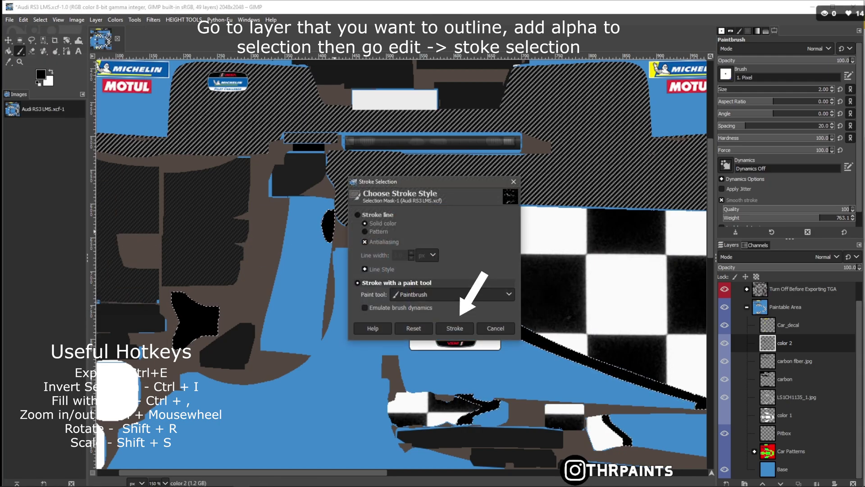
{"action": "left_click", "coordinate": [455, 328]}
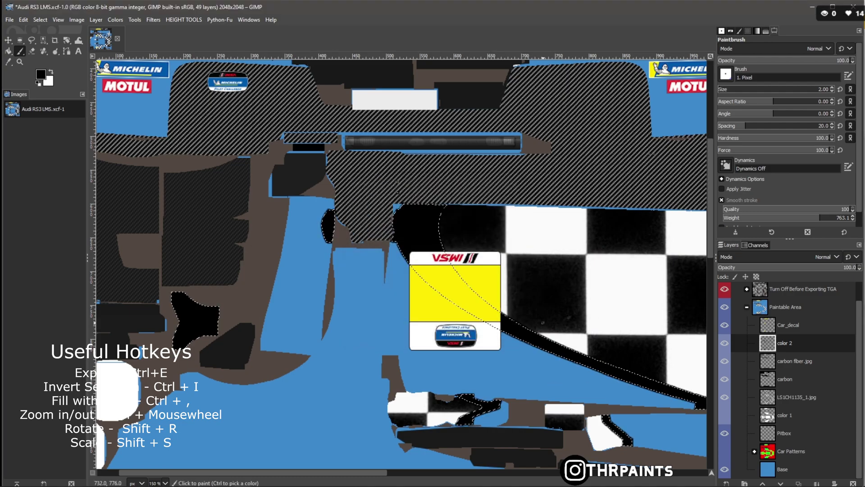
Step: Clear the selection, switch to iRacing, and check the stroked stripe edges on the car model
{"action": "left_click", "coordinate": [40, 19]}
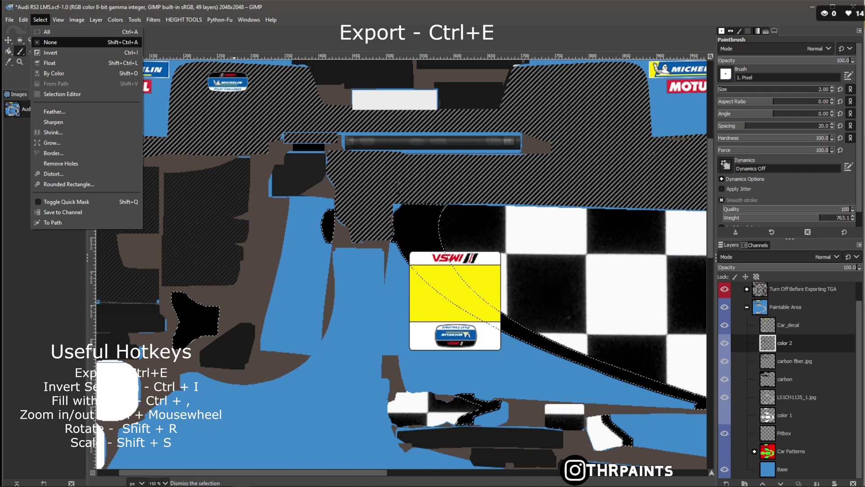
{"action": "left_click", "coordinate": [50, 41]}
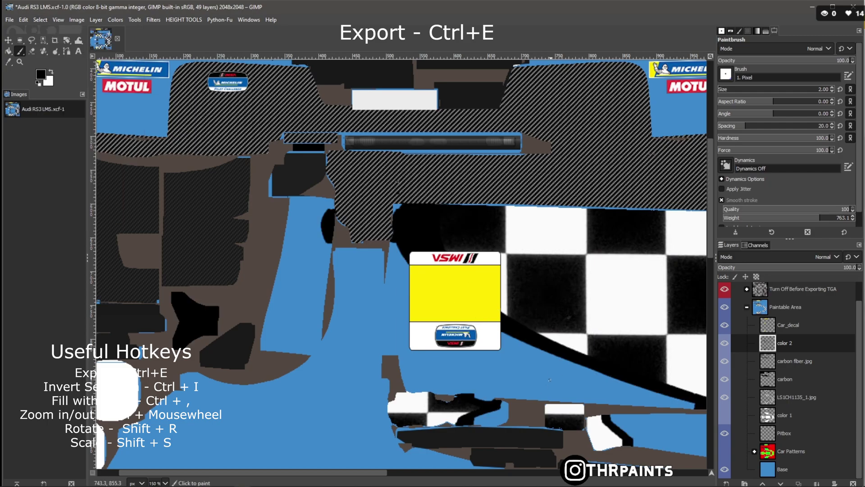
{"action": "key", "text": "alt+Tab"}
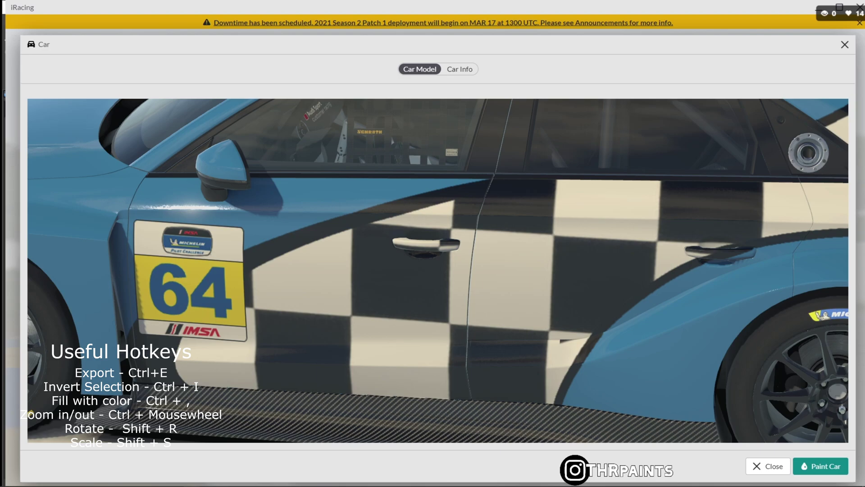
{"action": "scroll", "coordinate": [437, 270], "scroll_direction": "down", "scroll_amount": 5}
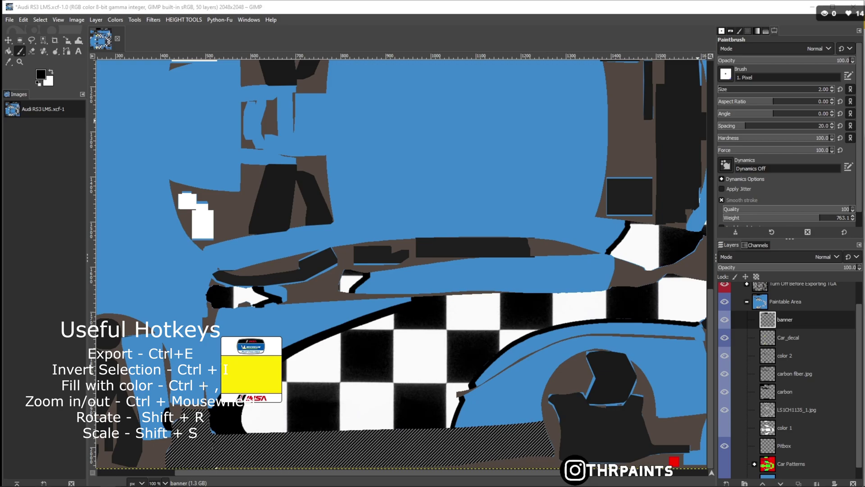
Step: Add thr 1.png from the files for paint folder as a new layer and move it onto the lower checkered car side
{"action": "mouse_move", "coordinate": [864, 58]}
{"action": "left_mouse_down"}
{"action": "mouse_move", "coordinate": [551, 45]}
{"action": "mouse_move", "coordinate": [730, 45]}
{"action": "left_mouse_up"}
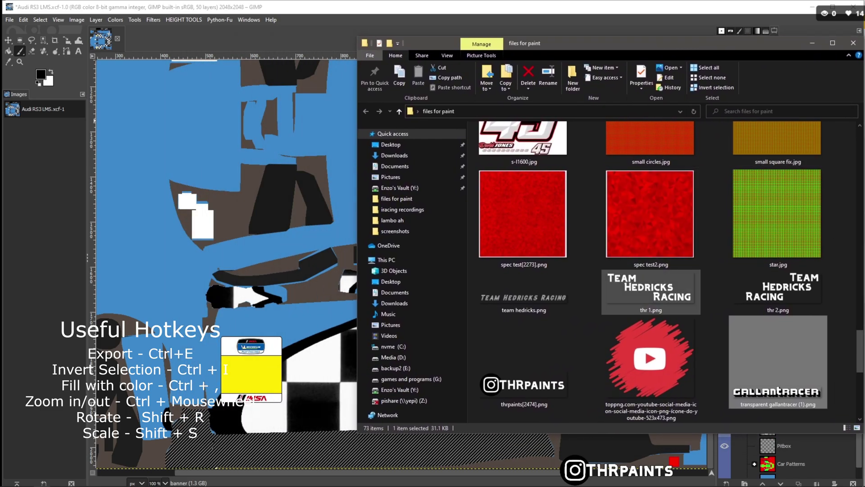
{"action": "left_click", "coordinate": [651, 289]}
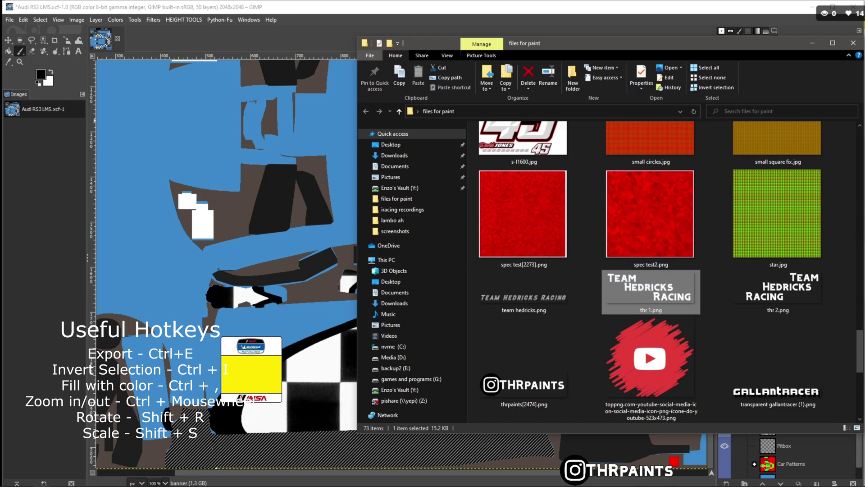
{"action": "left_click_drag", "start_coordinate": [651, 288], "coordinate": [354, 363]}
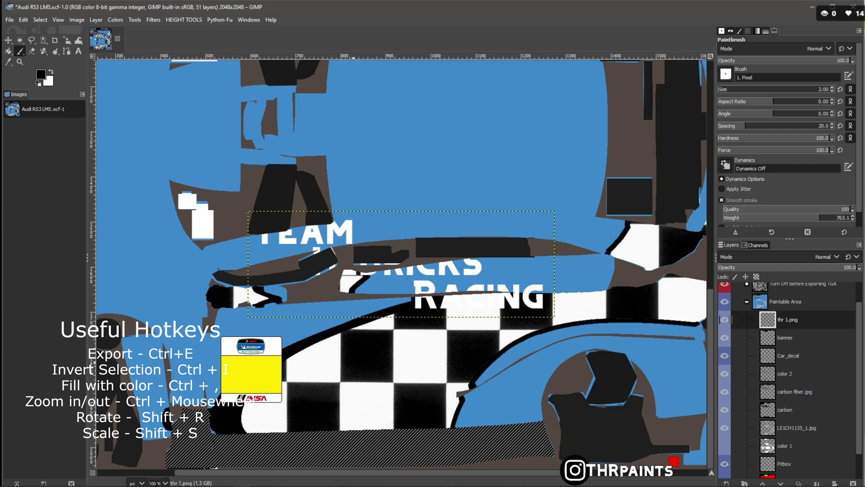
{"action": "key", "text": "m"}
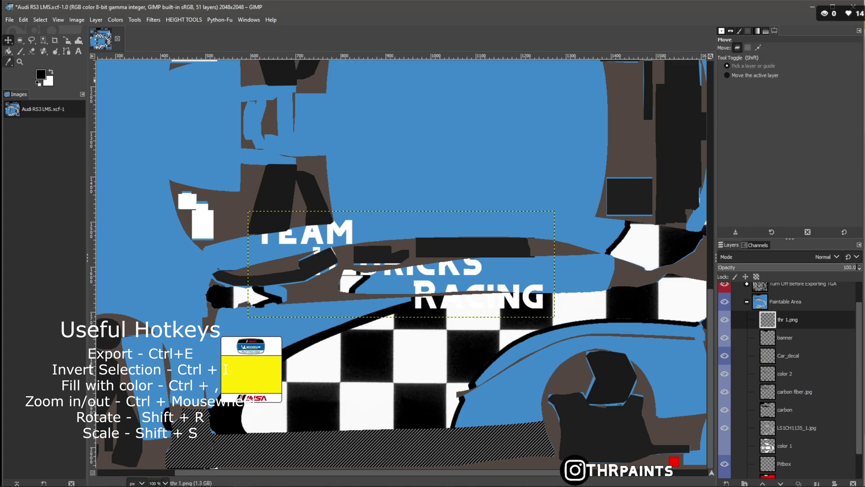
{"action": "left_click_drag", "start_coordinate": [402, 264], "coordinate": [410, 357]}
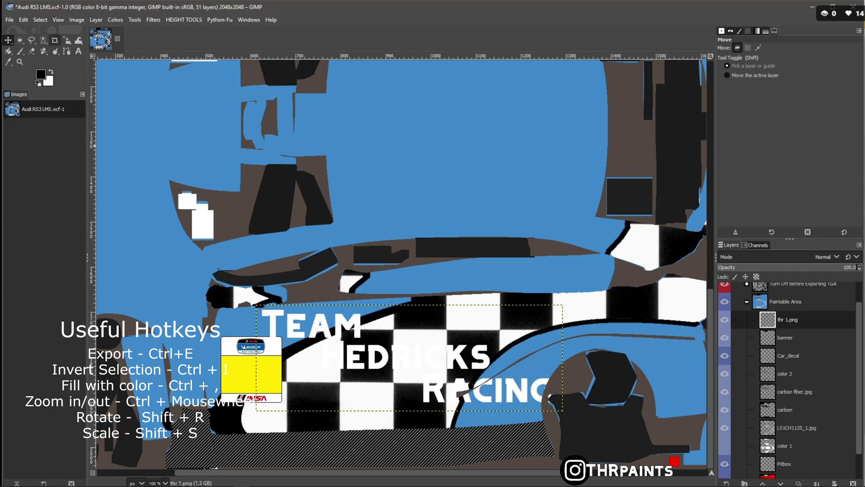
Step: Scale the thr 1.png logo proportionally to about 381 × 132 px and move it beside the yellow number plate
{"action": "left_click", "coordinate": [67, 41]}
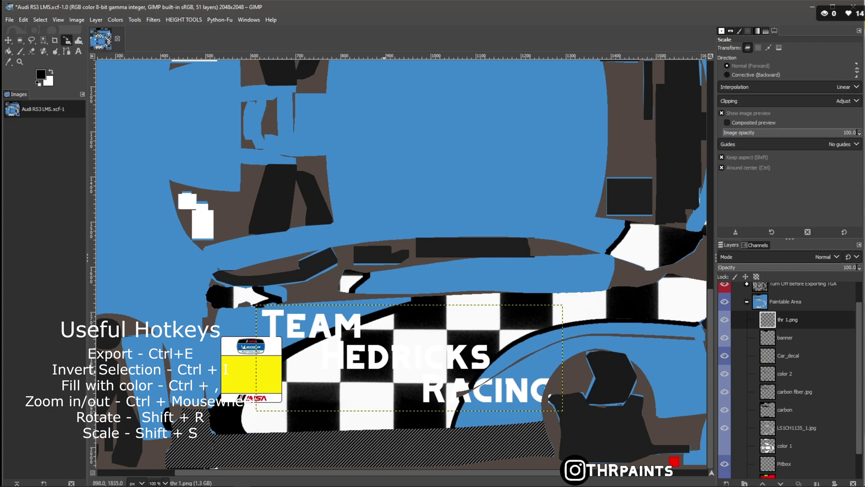
{"action": "left_click", "coordinate": [372, 359]}
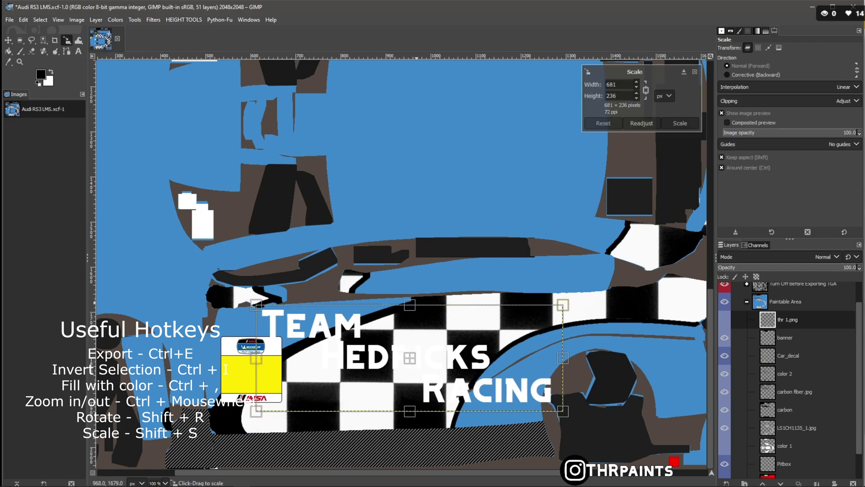
{"action": "left_click_drag", "start_coordinate": [409, 304], "coordinate": [408, 327]}
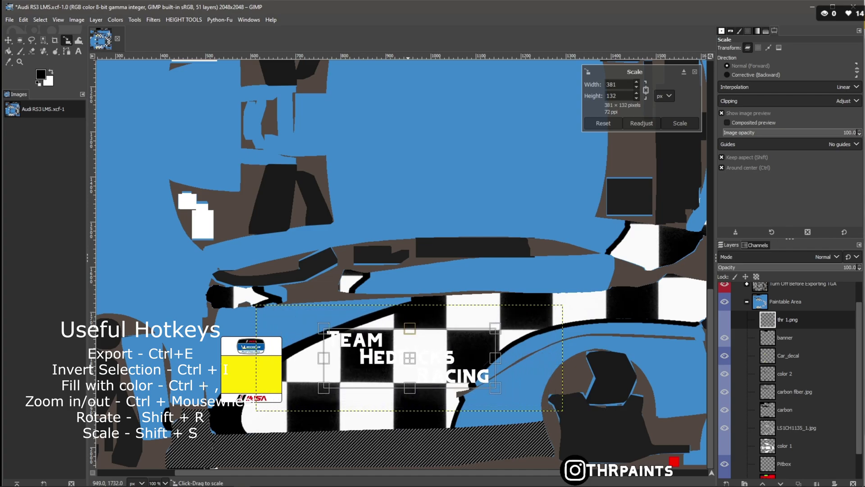
{"action": "left_click", "coordinate": [680, 123]}
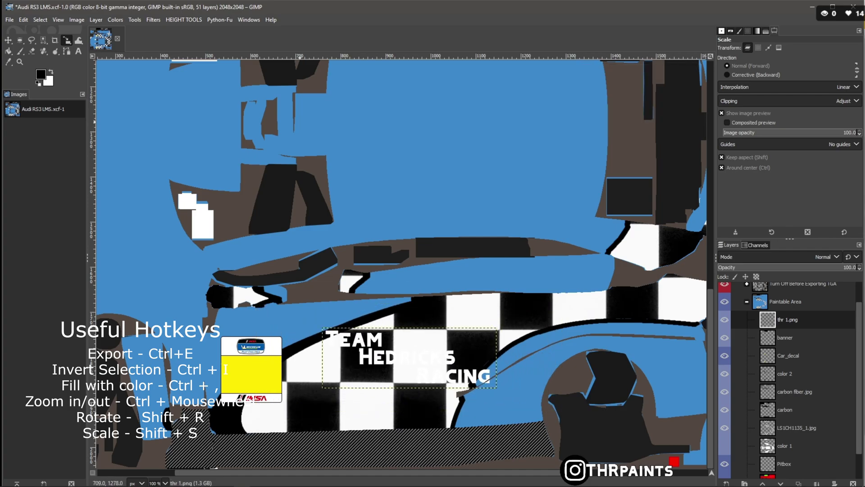
{"action": "key", "text": "m"}
{"action": "left_click_drag", "start_coordinate": [410, 359], "coordinate": [370, 388]}
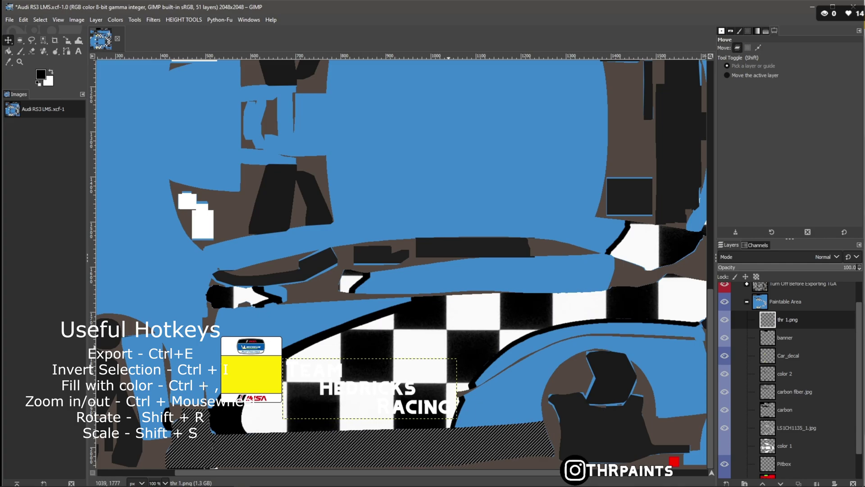
Step: Check the team logo's placement and legibility on the iRacing car model, and return to GIMP
{"action": "key", "text": "alt+Tab"}
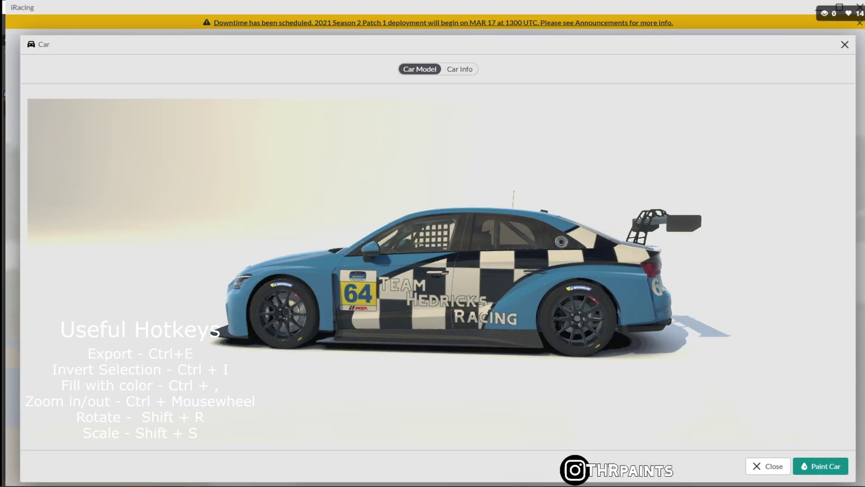
{"action": "scroll", "coordinate": [437, 274], "scroll_direction": "up", "scroll_amount": 5}
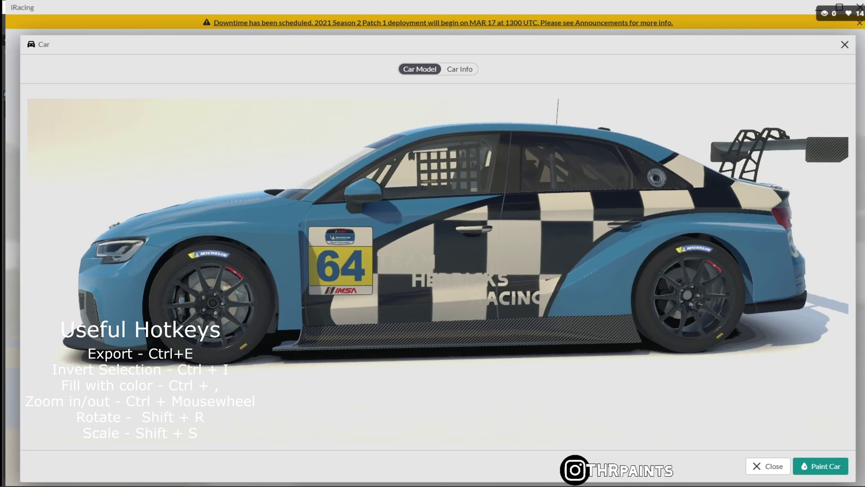
{"action": "left_click_drag", "start_coordinate": [437, 274], "coordinate": [418, 274]}
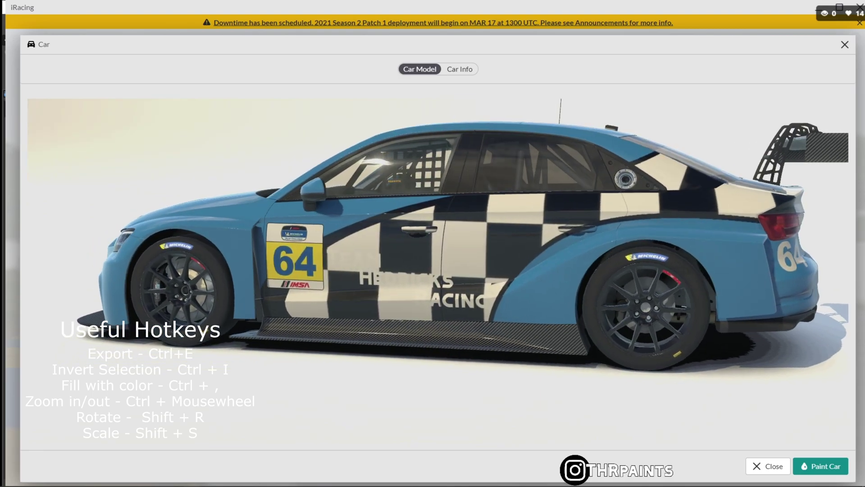
{"action": "key", "text": "alt+Tab"}
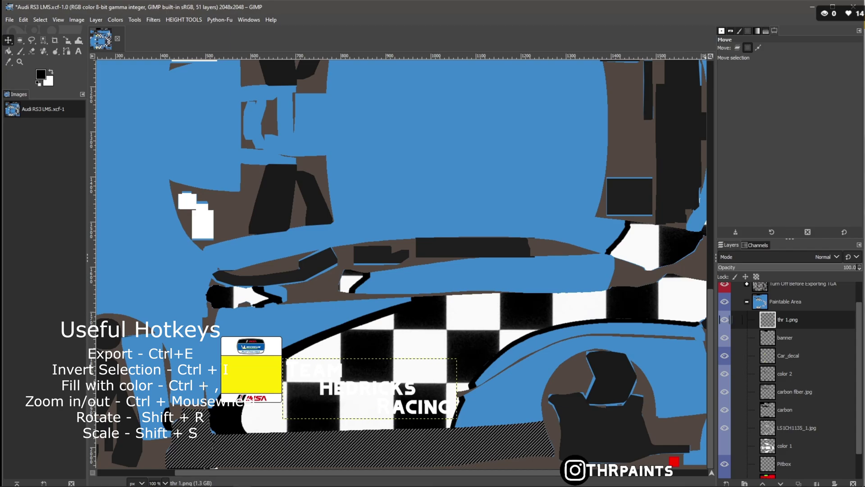
Step: Load the thr 1.png layer's lettering with Alpha to Selection and stroke it in black with the Paintbrush at size 2
{"action": "right_click", "coordinate": [784, 320]}
{"action": "left_click", "coordinate": [739, 282]}
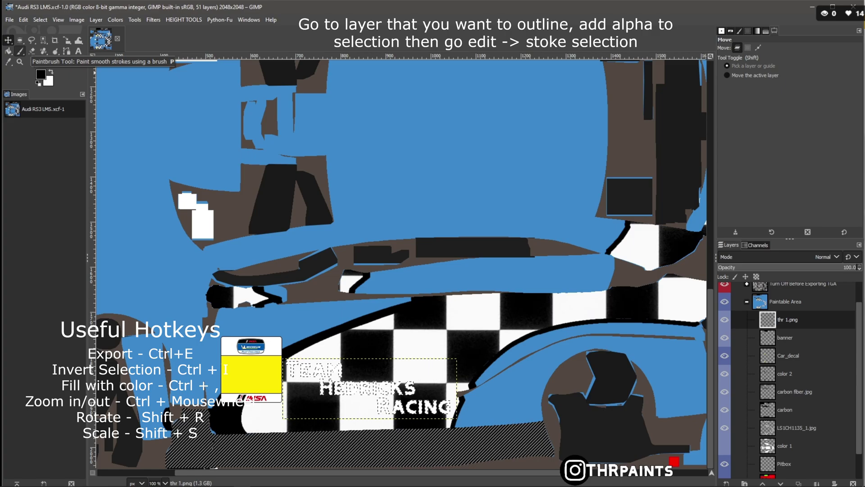
{"action": "left_click", "coordinate": [20, 50]}
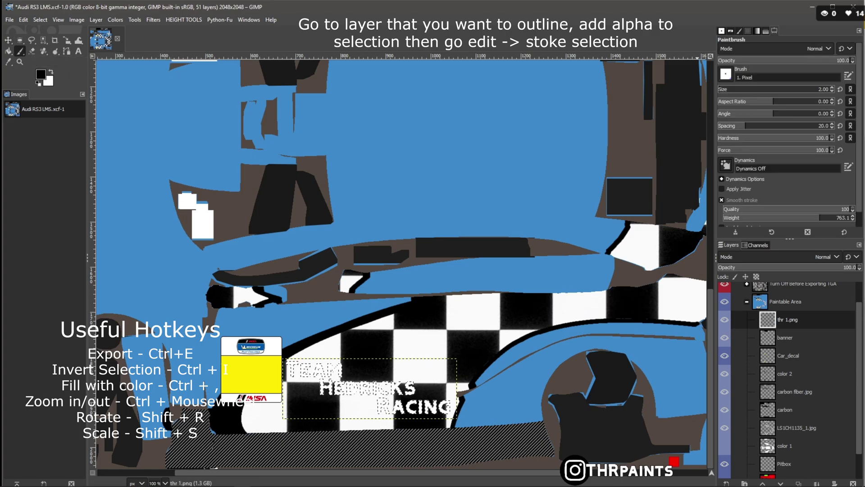
{"action": "left_click", "coordinate": [41, 20]}
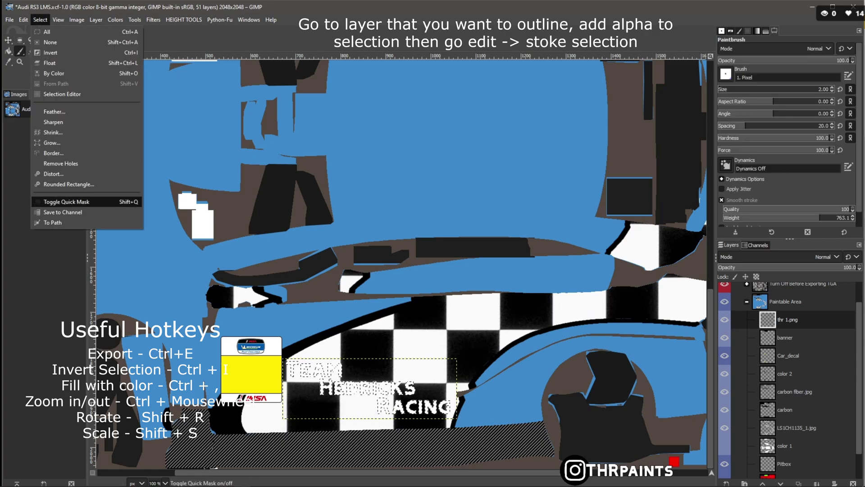
{"action": "mouse_move", "coordinate": [23, 20]}
{"action": "left_click", "coordinate": [47, 233]}
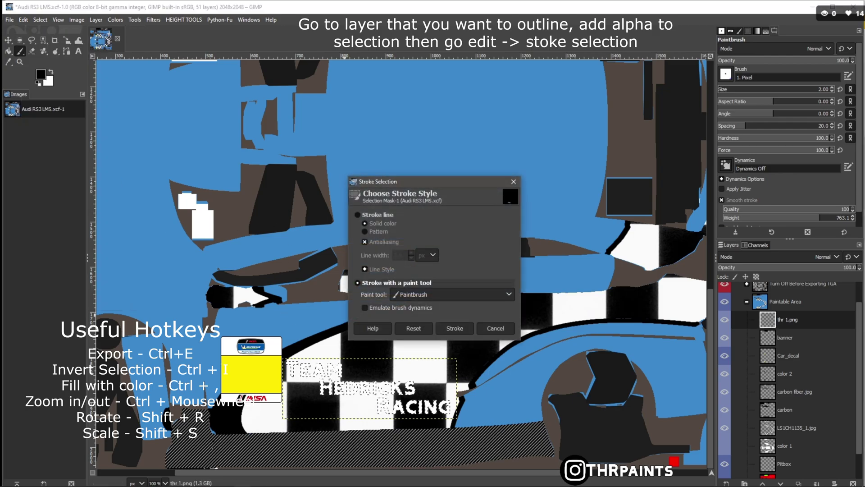
{"action": "left_click", "coordinate": [455, 328]}
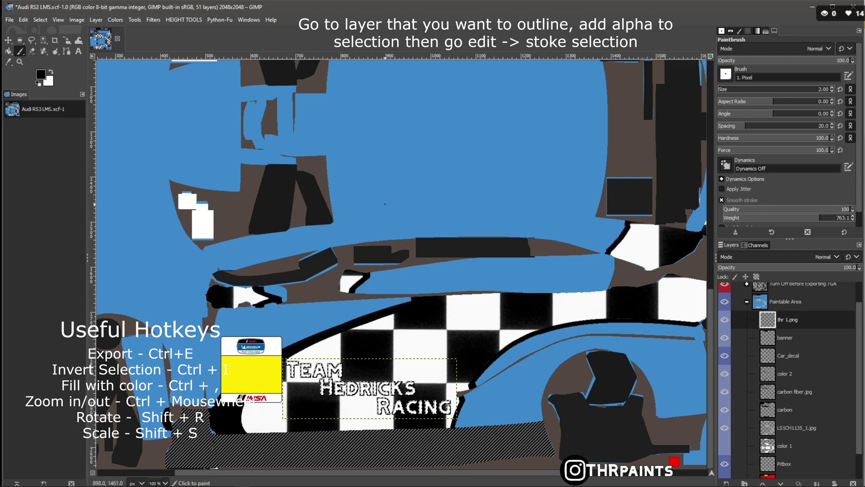
Step: Export the livery with the outlined logo to the car's existing TGA file, check it on the iRacing model, and return to GIMP
{"action": "key", "text": "ctrl+e"}
{"action": "left_click", "coordinate": [10, 20]}
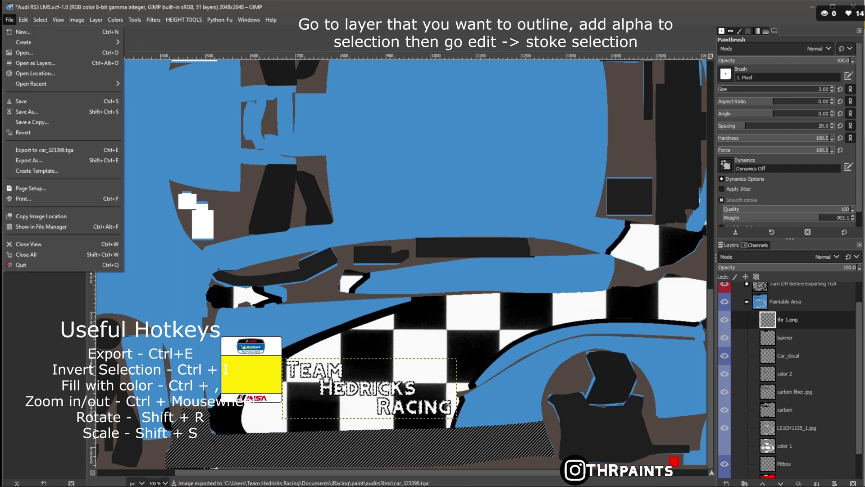
{"action": "key", "text": "Escape"}
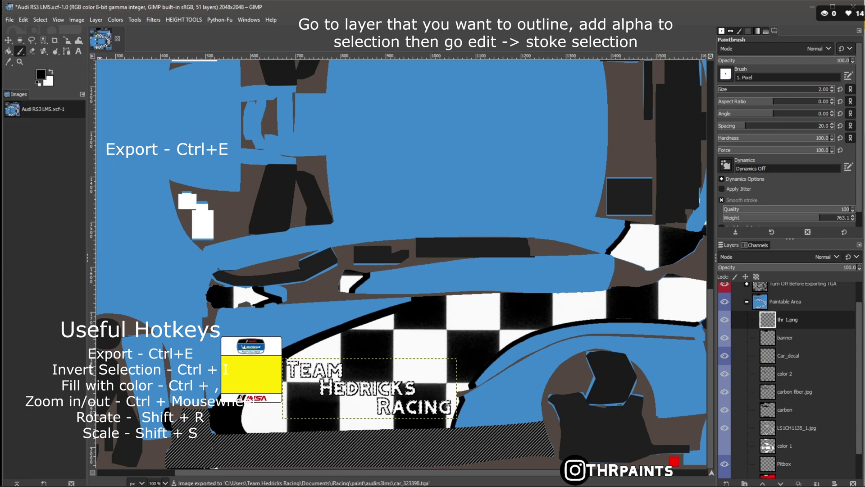
{"action": "key", "text": "alt+Tab"}
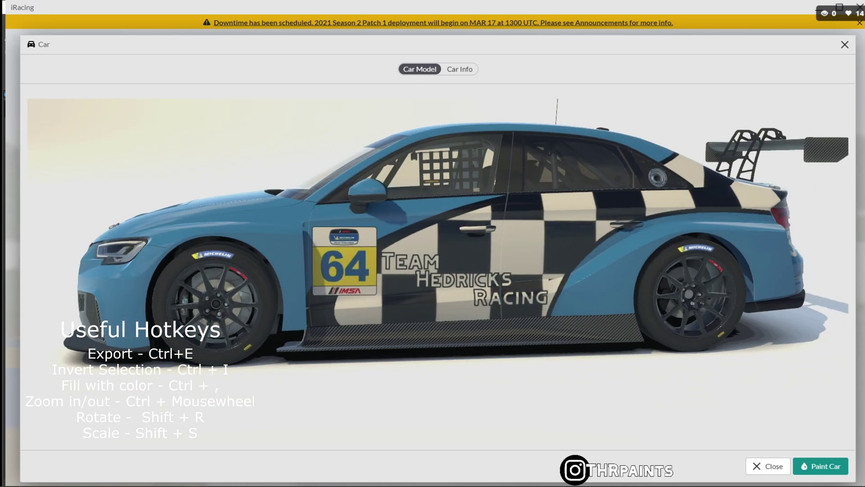
{"action": "key", "text": "alt+Tab"}
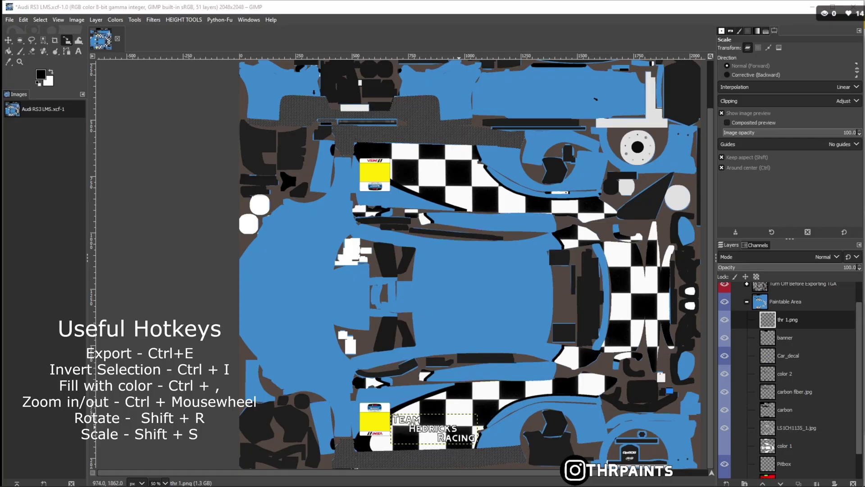
Step: Duplicate the thr 1.png layer and move the copy onto the upper checkered door area beside that side's number plate
{"action": "right_click", "coordinate": [786, 319]}
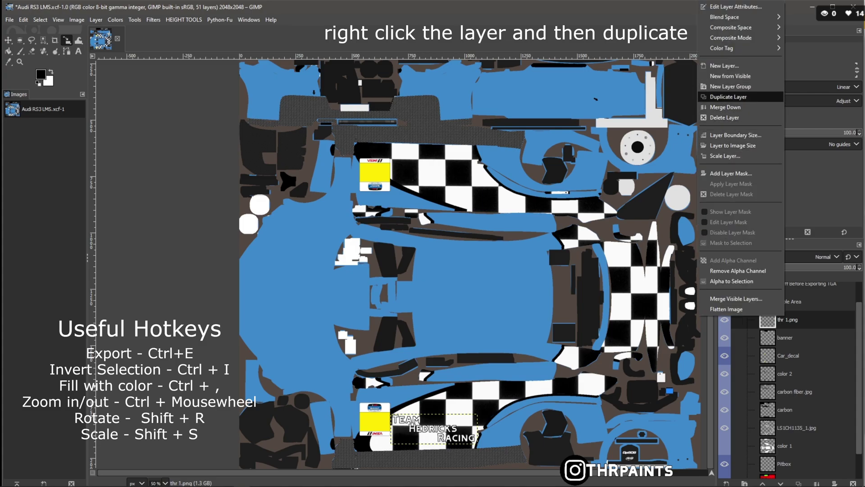
{"action": "left_click", "coordinate": [728, 96]}
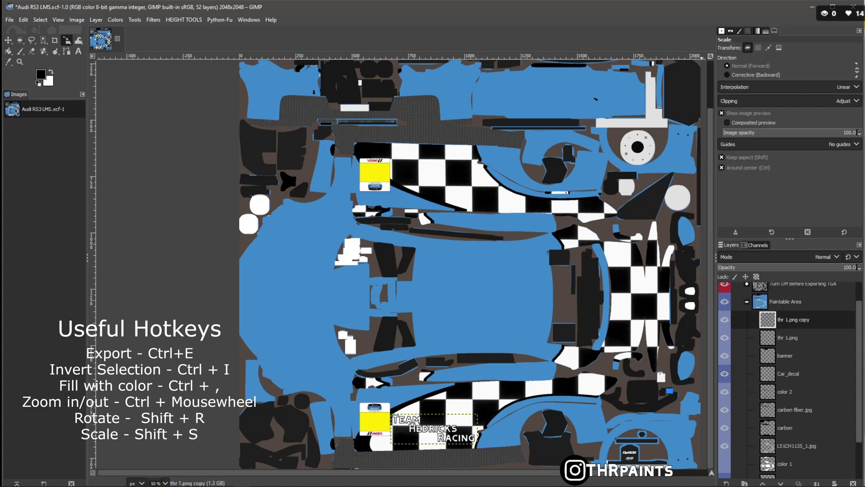
{"action": "key", "text": "m"}
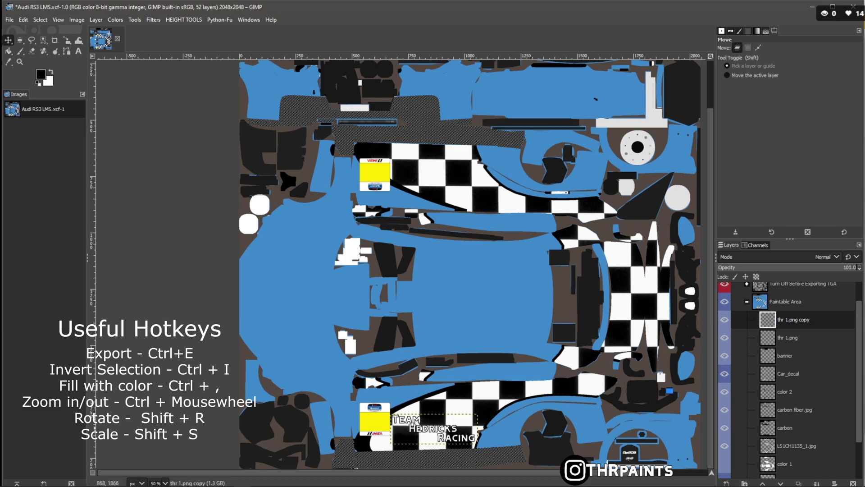
{"action": "left_click_drag", "start_coordinate": [416, 418], "coordinate": [422, 169]}
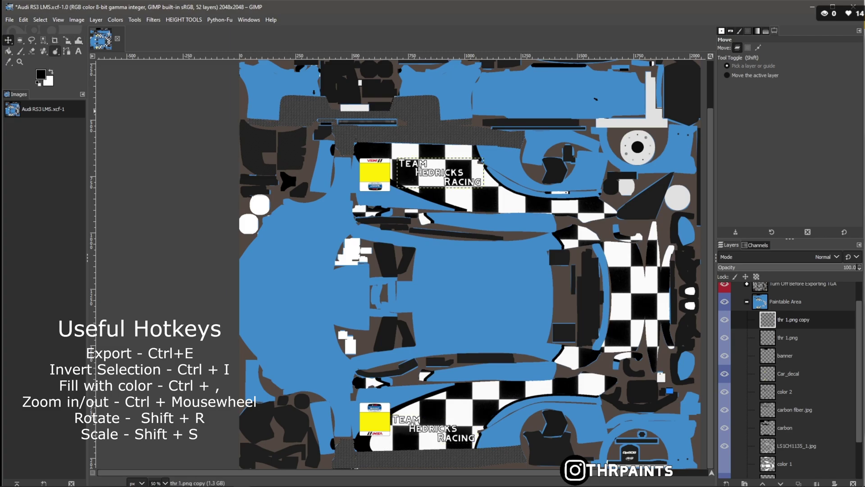
Step: Rotate the thr 1.png copy by -180 degrees, export the livery to its existing TGA file and switch to iRacing
{"action": "key", "text": "shift+r"}
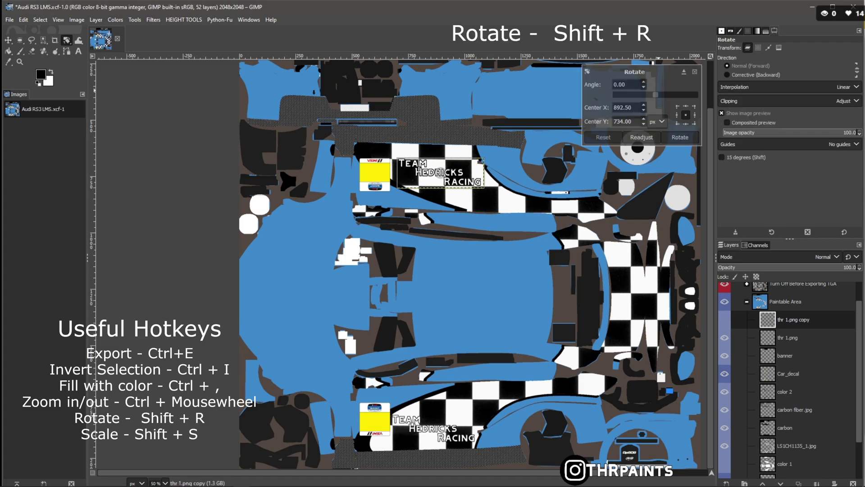
{"action": "key", "text": "r"}
{"action": "key", "text": "shift+r"}
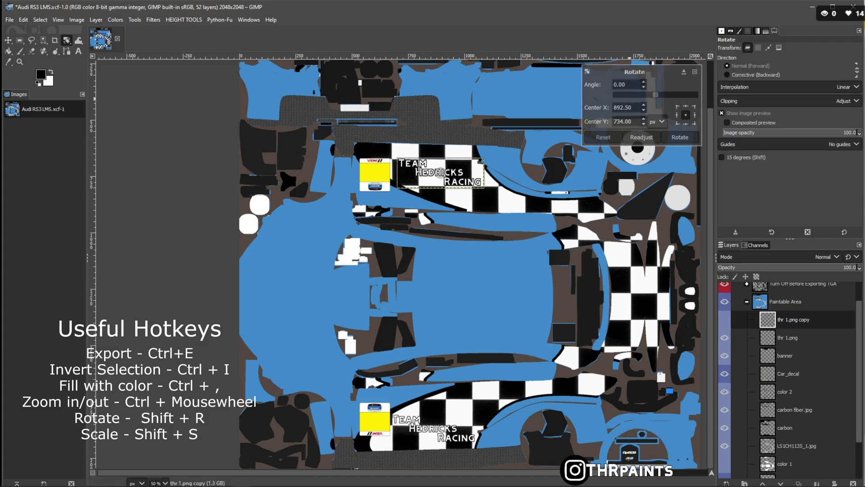
{"action": "left_click_drag", "start_coordinate": [440, 171], "coordinate": [440, 174]}
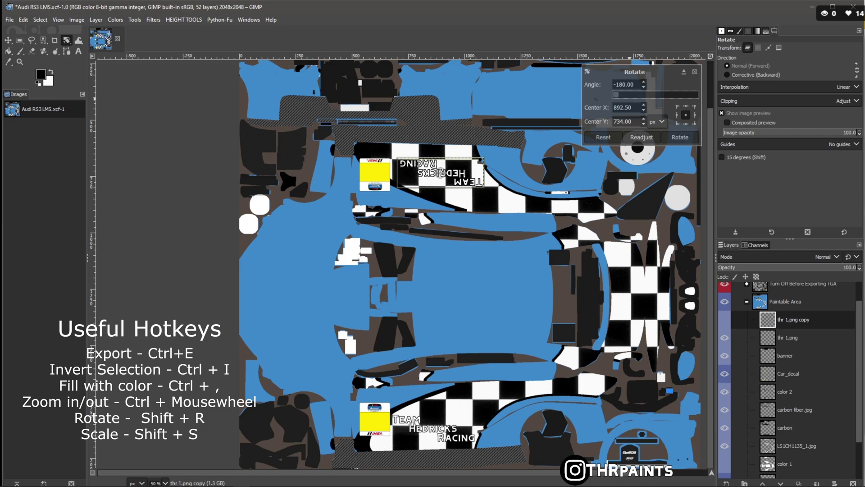
{"action": "key", "text": "Return"}
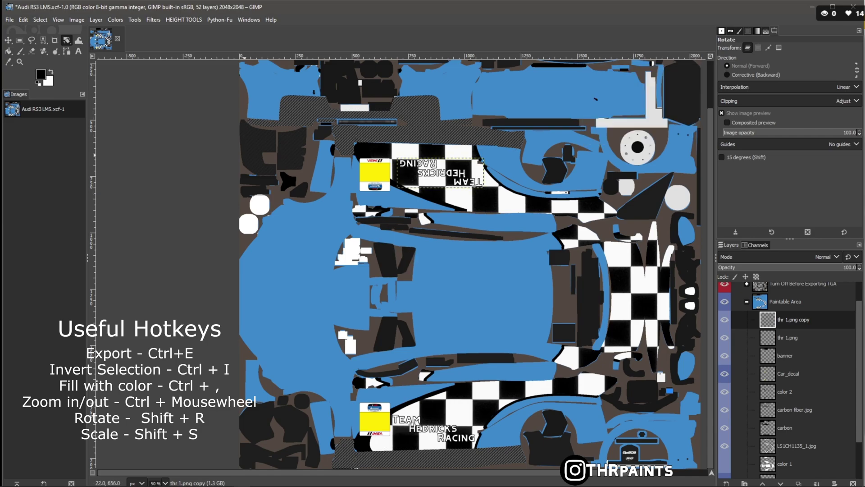
{"action": "key", "text": "ctrl+e"}
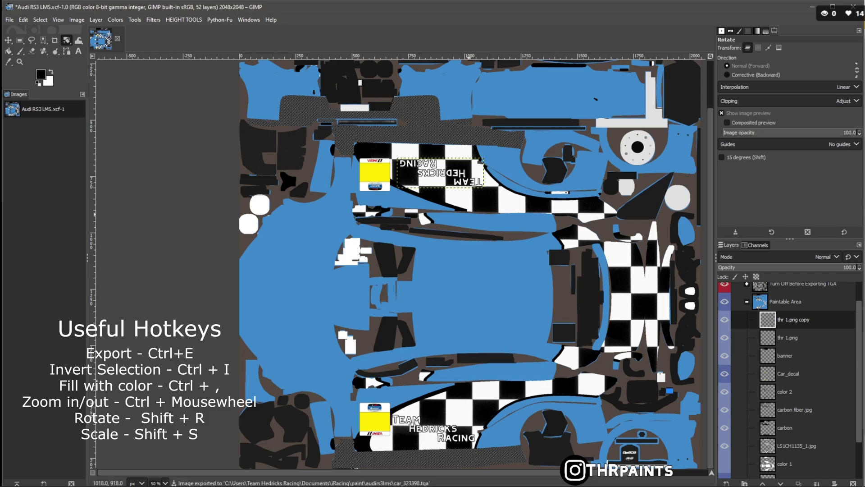
{"action": "key", "text": "alt+Tab"}
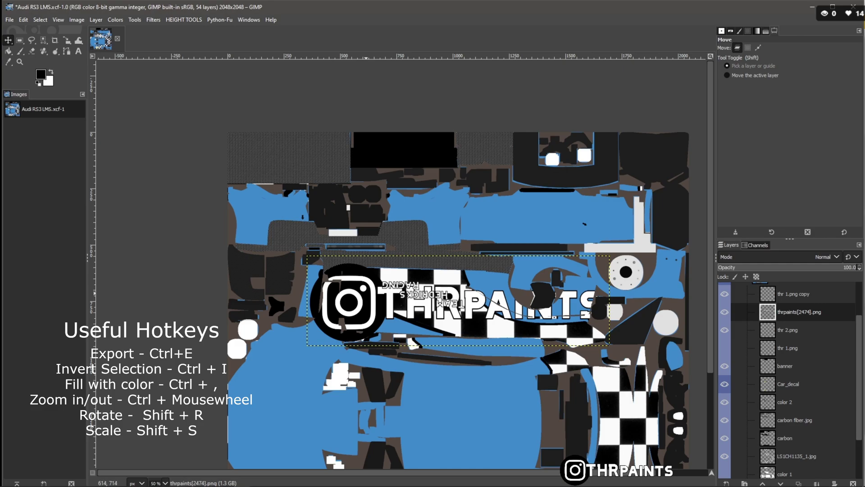
Step: Scale the thrpaints[2474].png logo proportionally to about 244 × 73 px and place it at the upper edge of the carbon panel
{"action": "left_click_drag", "start_coordinate": [371, 301], "coordinate": [336, 153]}
{"action": "key", "text": "shift+s"}
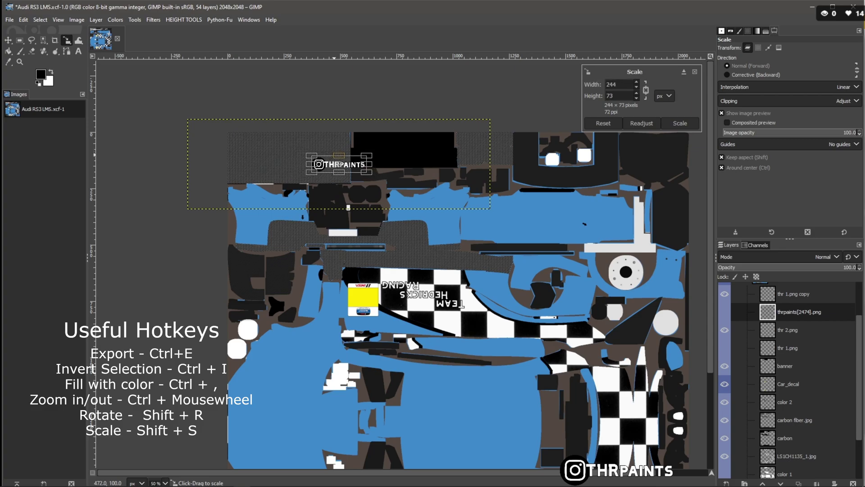
{"action": "left_click", "coordinate": [680, 123]}
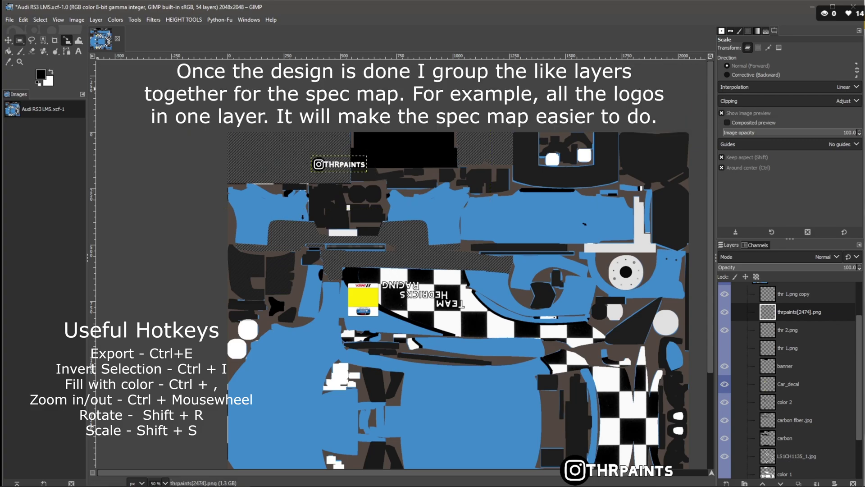
{"action": "key", "text": "m"}
{"action": "left_click_drag", "start_coordinate": [322, 163], "coordinate": [268, 137]}
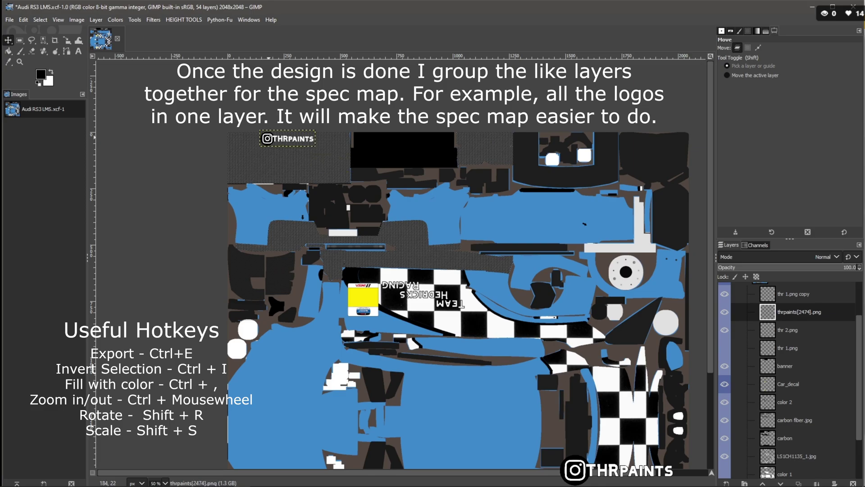
Step: Check the THRPAINTS logo's fit on the rear wing of the iRacing car model, and return to GIMP
{"action": "key", "text": "alt+Tab"}
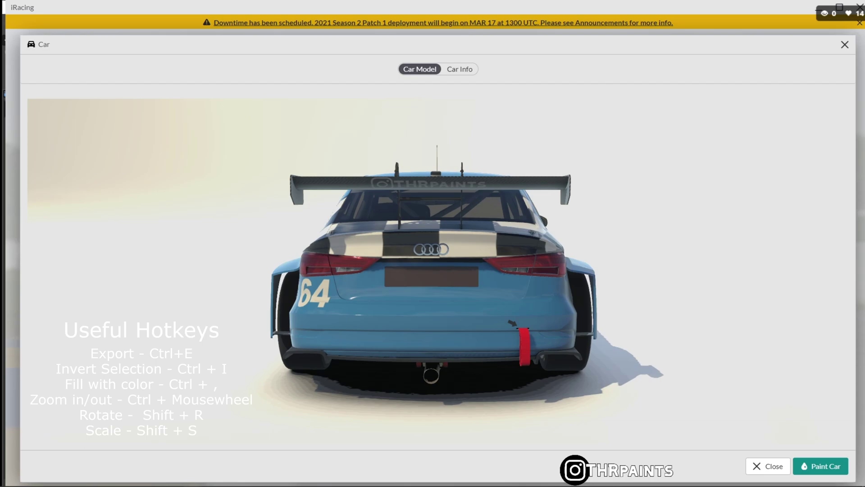
{"action": "key", "text": "alt+Tab"}
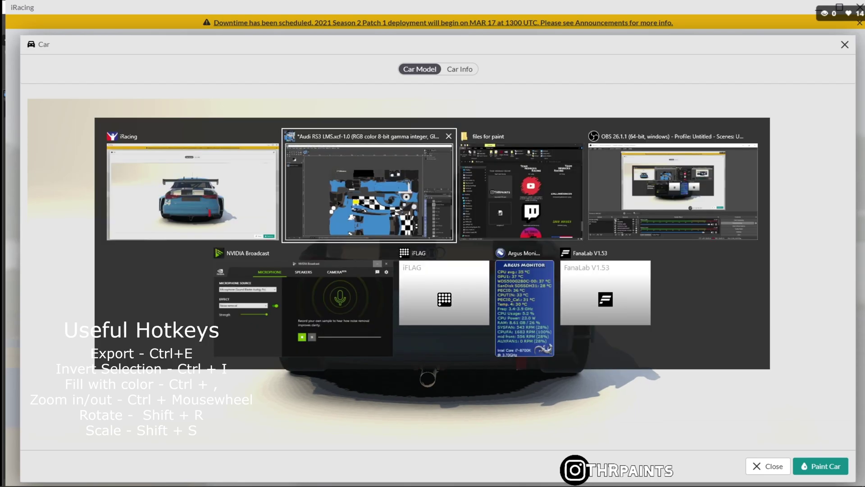
Step: Scale the thrpaints[2474].png logo down to about 209 × 63 px and nudge it slightly along the carbon panel's upper edge
{"action": "scroll", "coordinate": [269, 134], "scroll_direction": "up", "scroll_amount": 2}
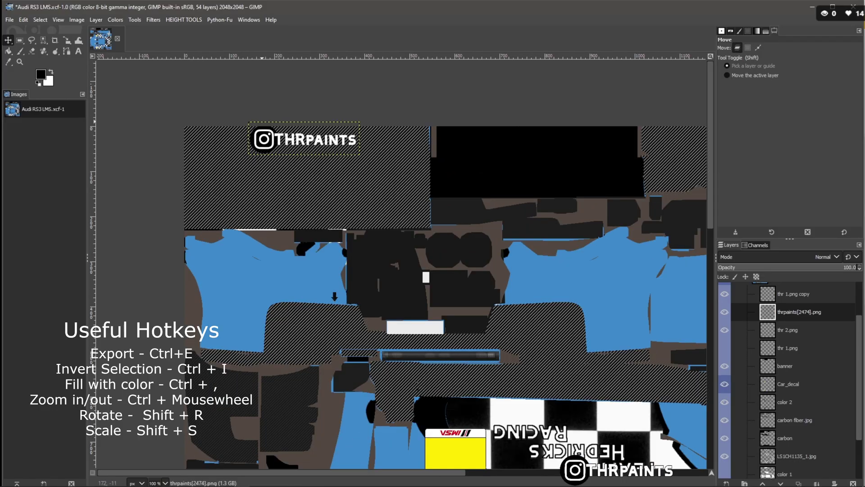
{"action": "key", "text": "shift+s"}
{"action": "left_click", "coordinate": [262, 134]}
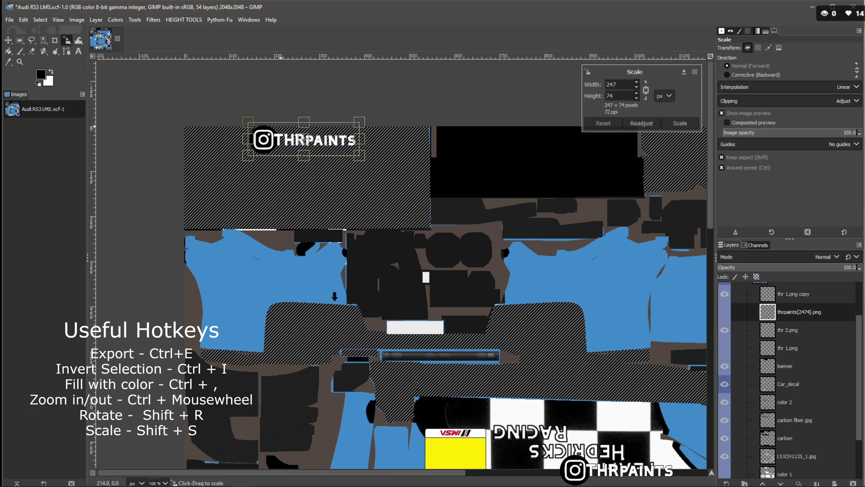
{"action": "left_click_drag", "start_coordinate": [301, 121], "coordinate": [301, 124]}
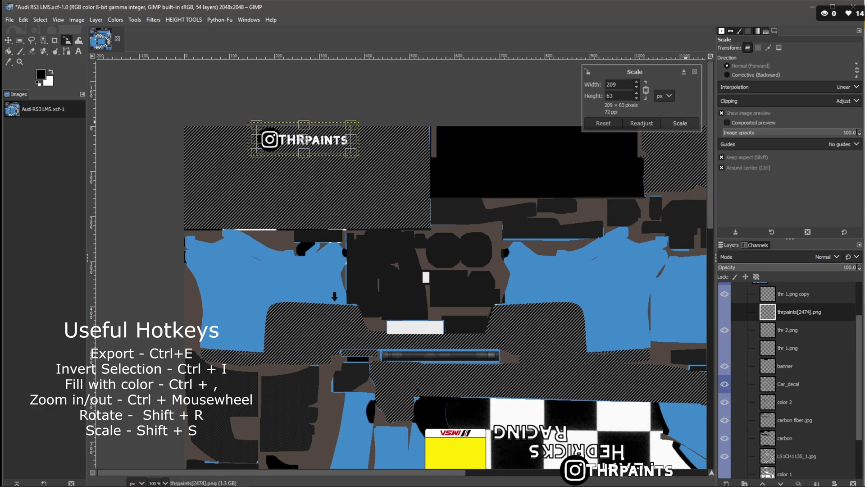
{"action": "key", "text": "Return"}
{"action": "key", "text": "m"}
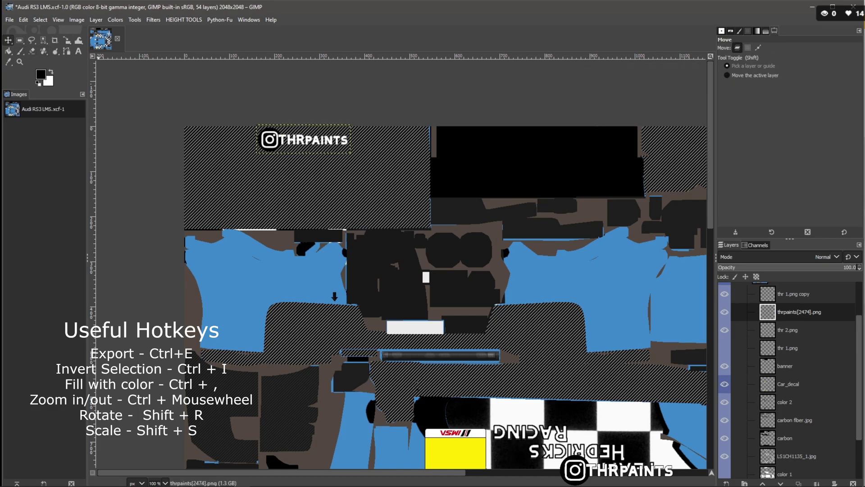
{"action": "left_click_drag", "start_coordinate": [267, 141], "coordinate": [264, 141]}
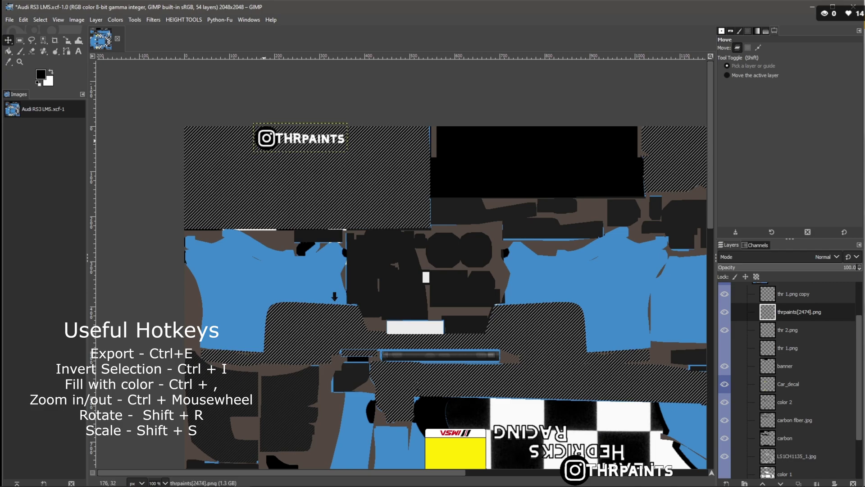
Step: Align the THRPAINTS logo on the carbon panel using the Wire layer as a guide, and hide the Wire layer
{"action": "scroll", "coordinate": [788, 379], "scroll_direction": "up", "scroll_amount": 3}
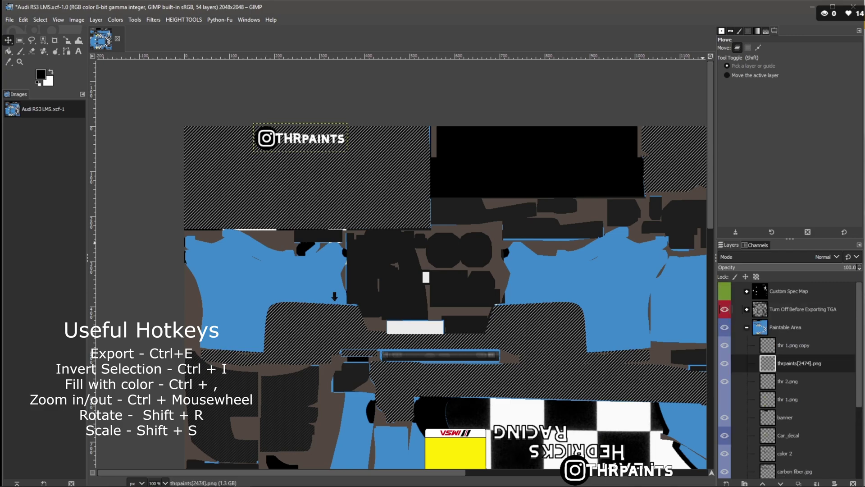
{"action": "left_click", "coordinate": [747, 309]}
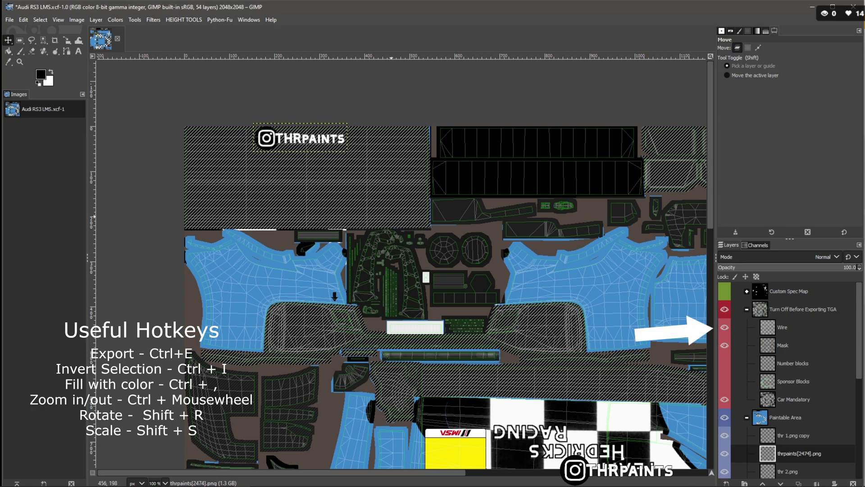
{"action": "left_click_drag", "start_coordinate": [270, 140], "coordinate": [276, 140]}
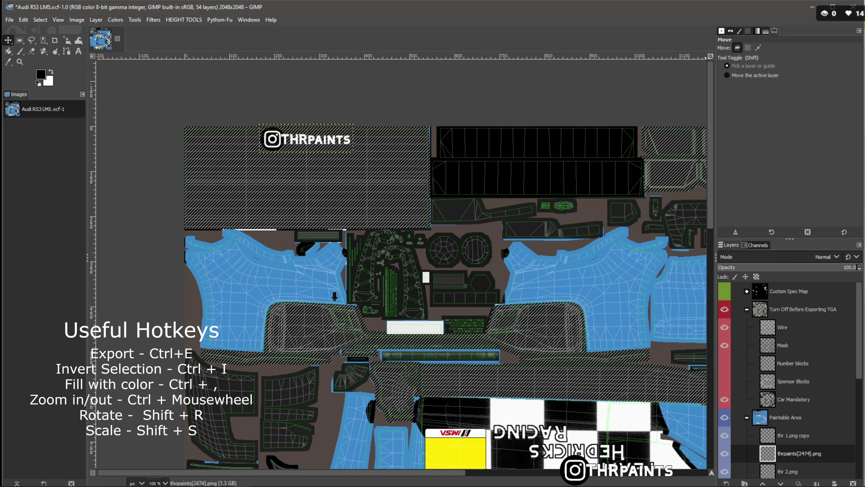
{"action": "left_click", "coordinate": [724, 327]}
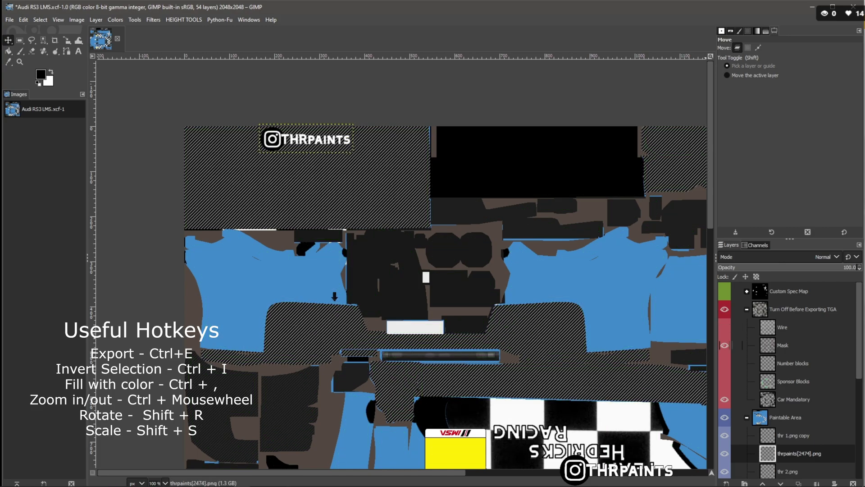
Step: Check the livery's side logo on the iRacing car model, and return to GIMP
{"action": "key", "text": "alt+Tab"}
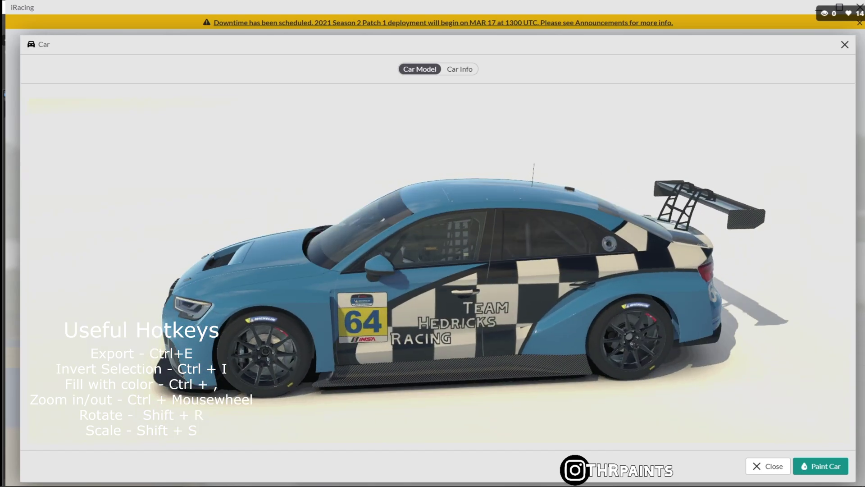
{"action": "key", "text": "alt+Tab"}
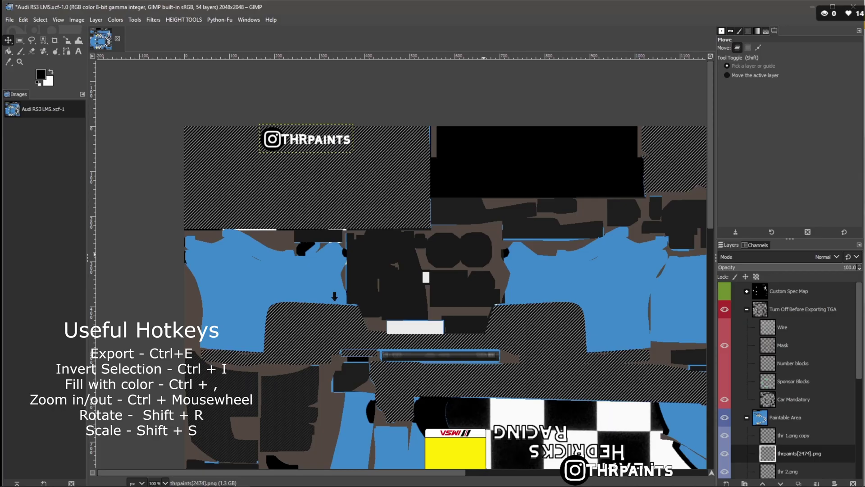
Step: Import il_1140xN.2734445541_aogs.jpg from the files for paint folder into the livery as a new layer
{"action": "key", "text": "alt+Tab"}
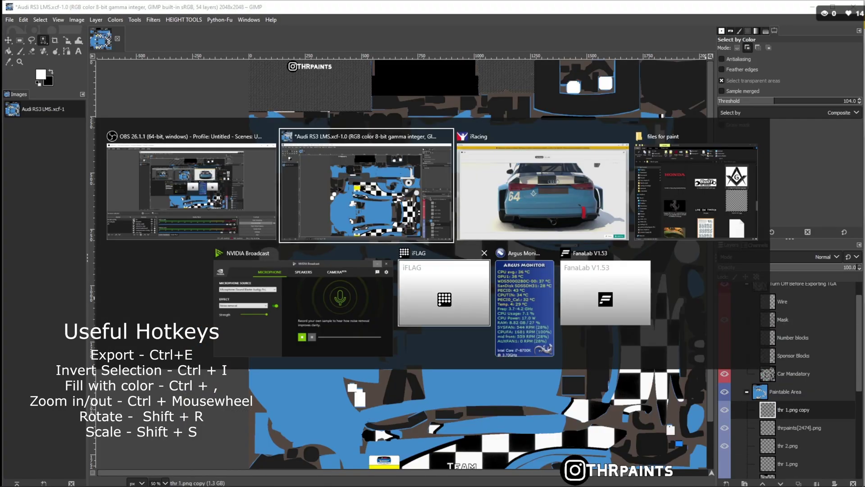
{"action": "left_click", "coordinate": [696, 192]}
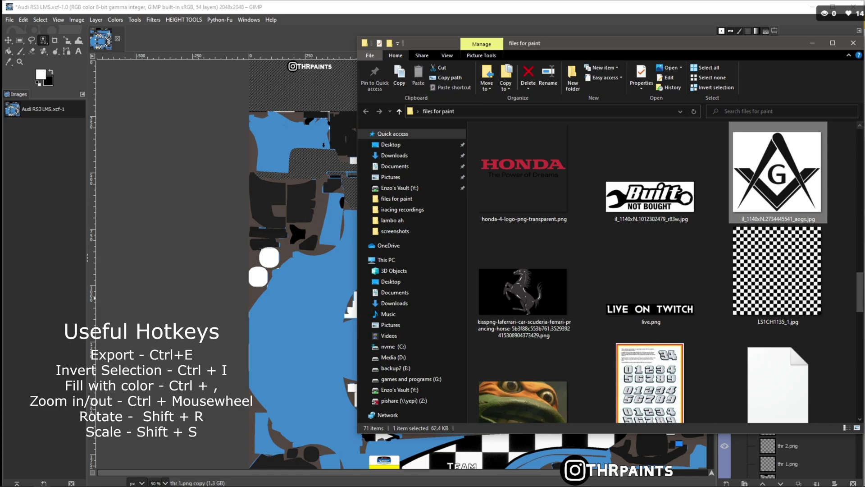
{"action": "left_click_drag", "start_coordinate": [786, 154], "coordinate": [316, 298]}
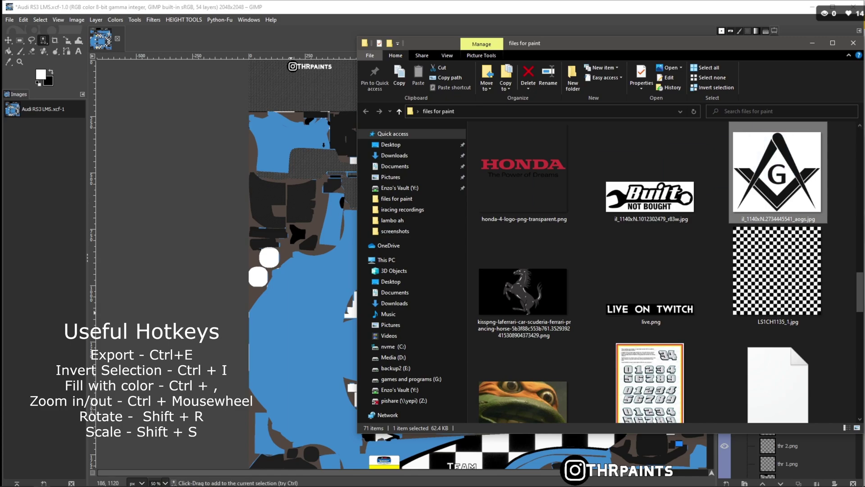
{"action": "key", "text": "ctrl+v"}
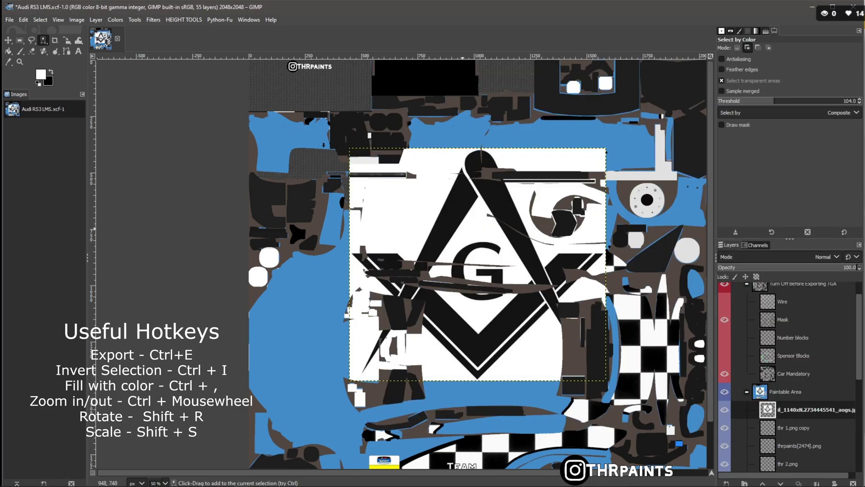
Step: Select the black emblem in the imported image by color and fill the selection with white
{"action": "left_click", "coordinate": [435, 238], "text": "shift"}
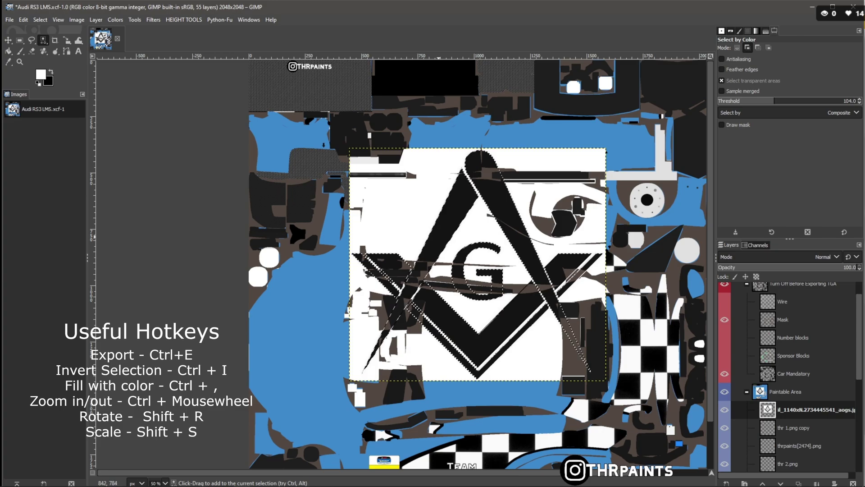
{"action": "key", "text": "ctrl+z"}
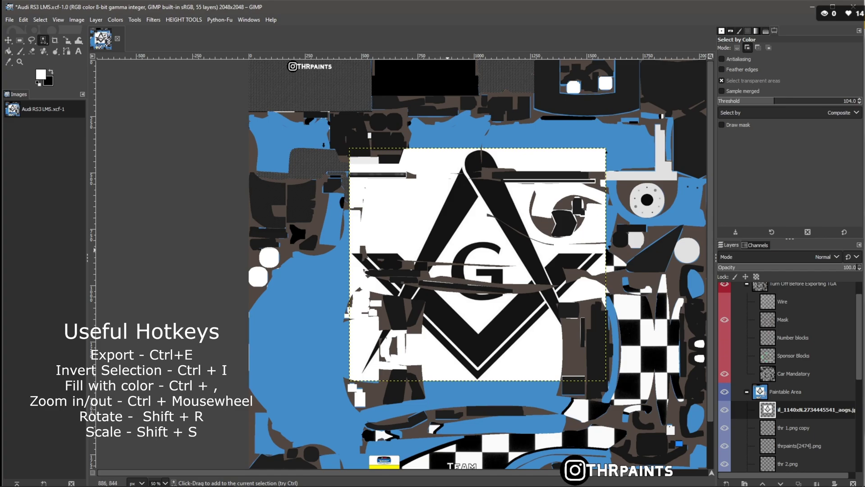
{"action": "left_click", "coordinate": [437, 225]}
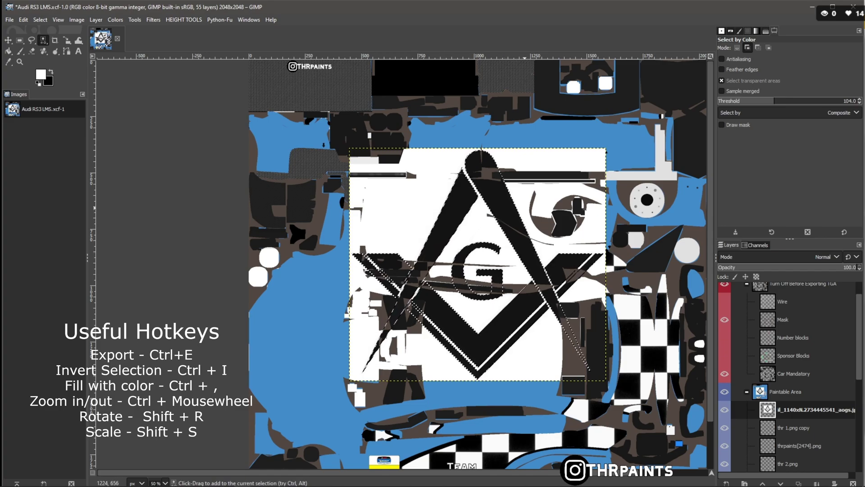
{"action": "key", "text": "ctrl"}
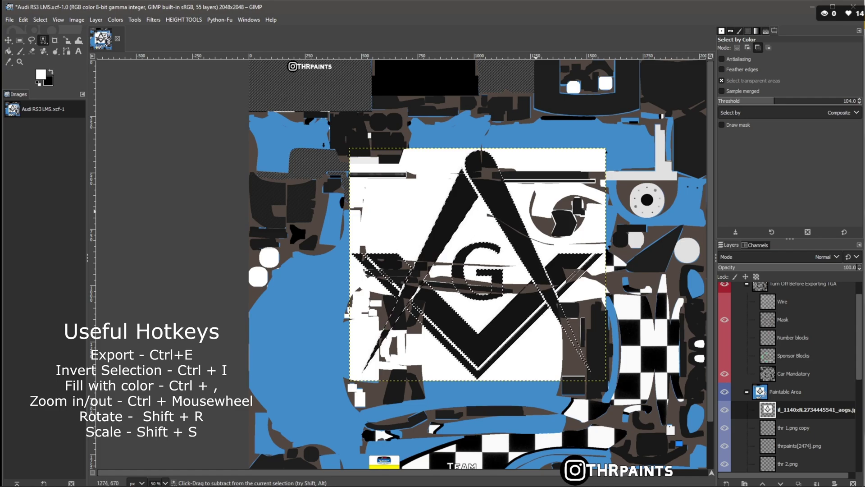
{"action": "key", "text": "ctrl+comma"}
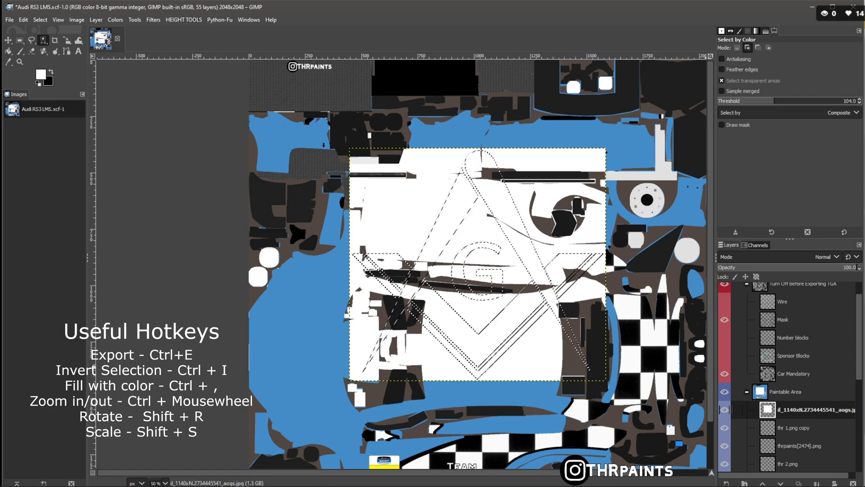
Step: Undo the fill on the imported image and fill the emblem selection with white on a new transparent layer named wcy
{"action": "key", "text": "ctrl+z"}
{"action": "right_click", "coordinate": [788, 412]}
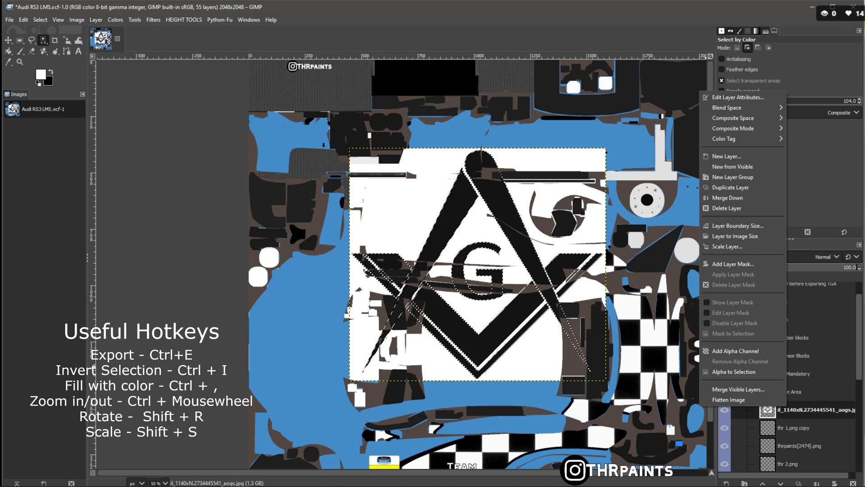
{"action": "left_click", "coordinate": [727, 156]}
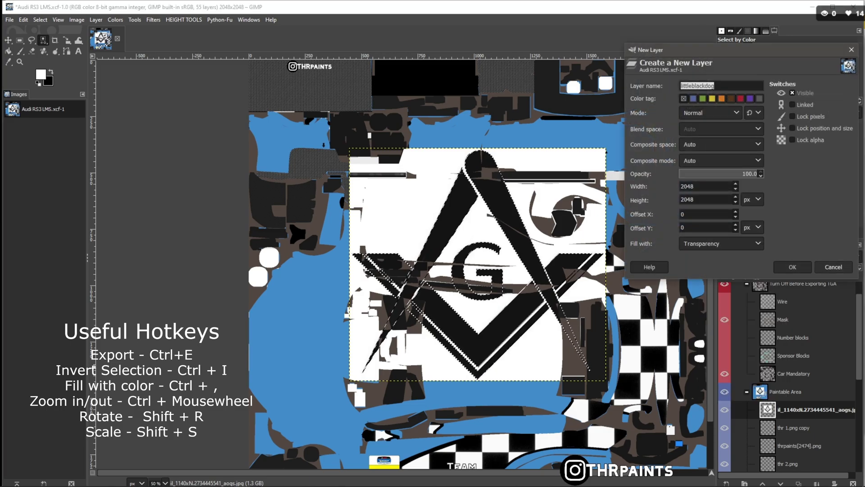
{"action": "type", "text": "wcy"}
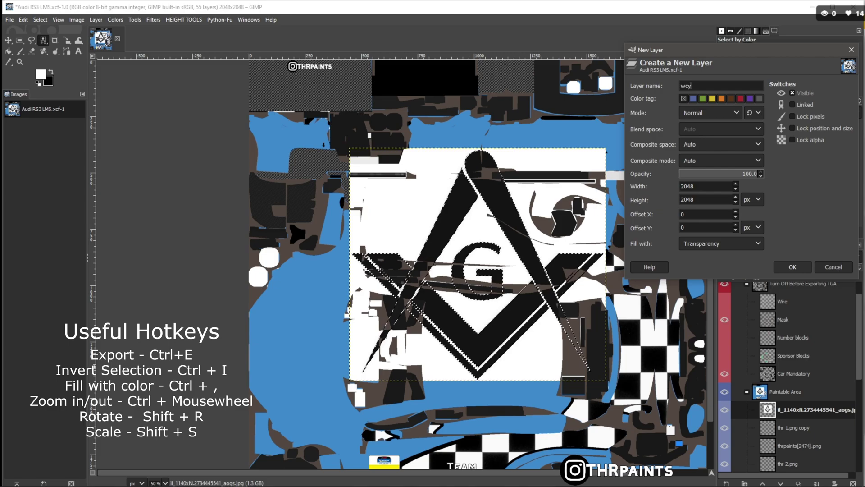
{"action": "key", "text": "Return"}
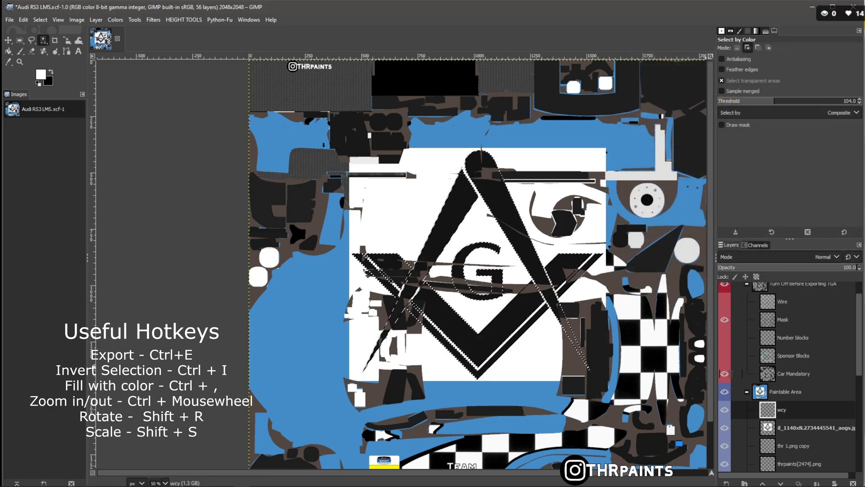
{"action": "key", "text": "ctrl+comma"}
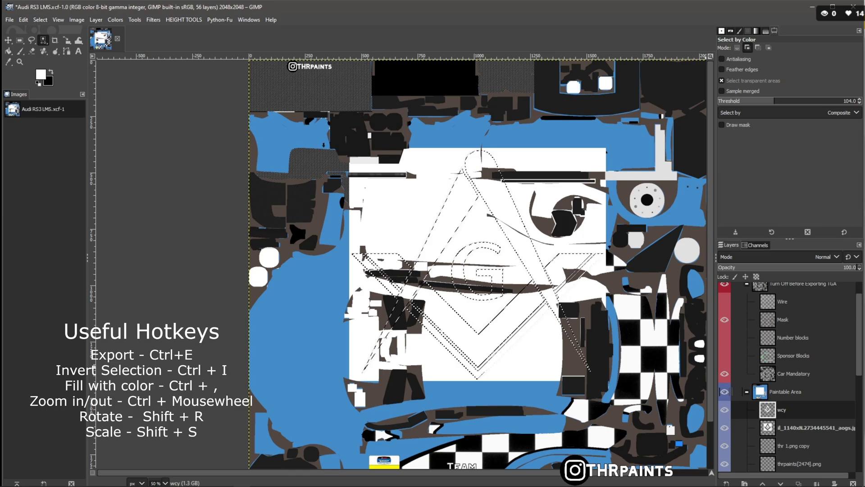
Step: Hide the imported il_1140xN.2734445541_aogs.jpg layer and delete it, keeping the white emblem on the wcy layer
{"action": "left_click", "coordinate": [793, 428]}
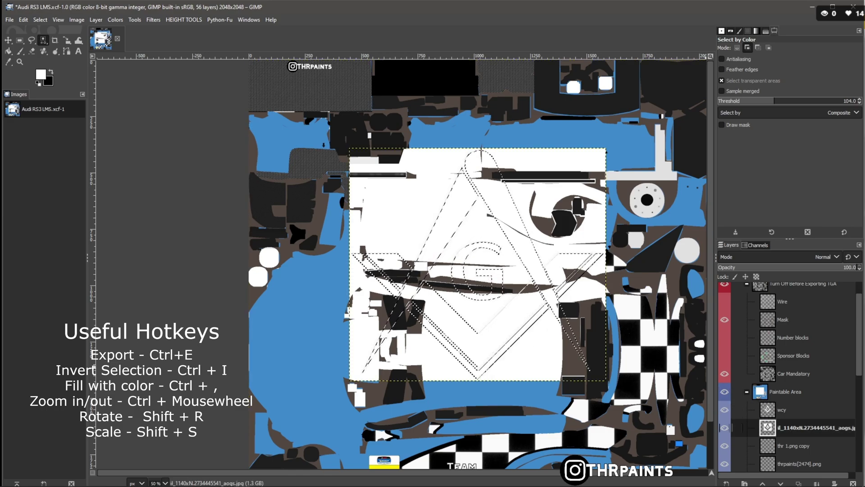
{"action": "left_click", "coordinate": [724, 428]}
{"action": "key", "text": "Page_Up"}
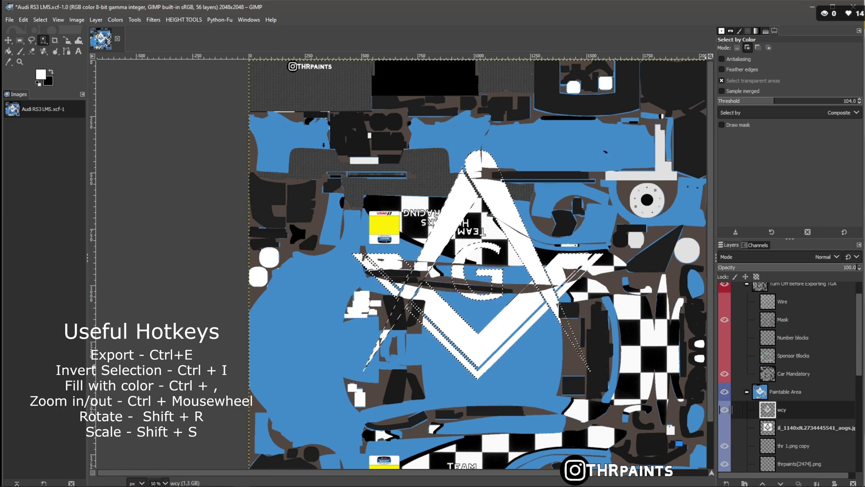
{"action": "left_click", "coordinate": [793, 427]}
{"action": "right_click", "coordinate": [796, 430]}
{"action": "left_click", "coordinate": [739, 227]}
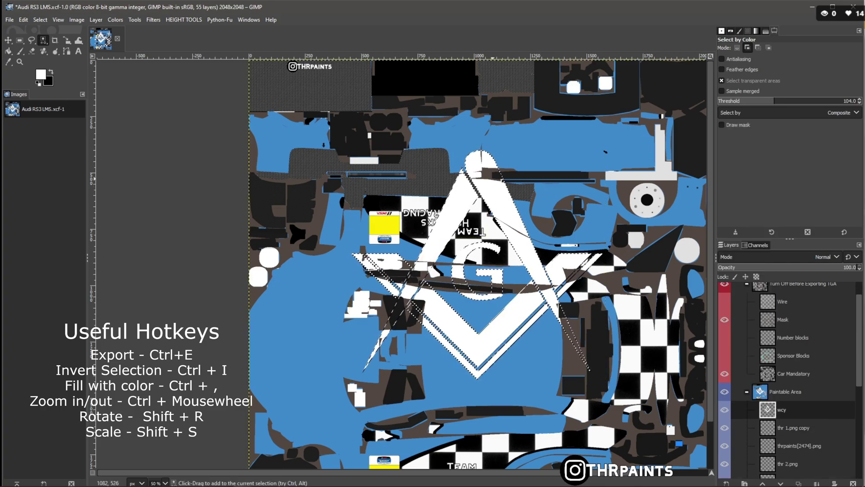
Step: Clear the selection and scale the wcy emblem layer down proportionally to about 165 px square
{"action": "left_click", "coordinate": [40, 19]}
{"action": "left_click", "coordinate": [54, 41]}
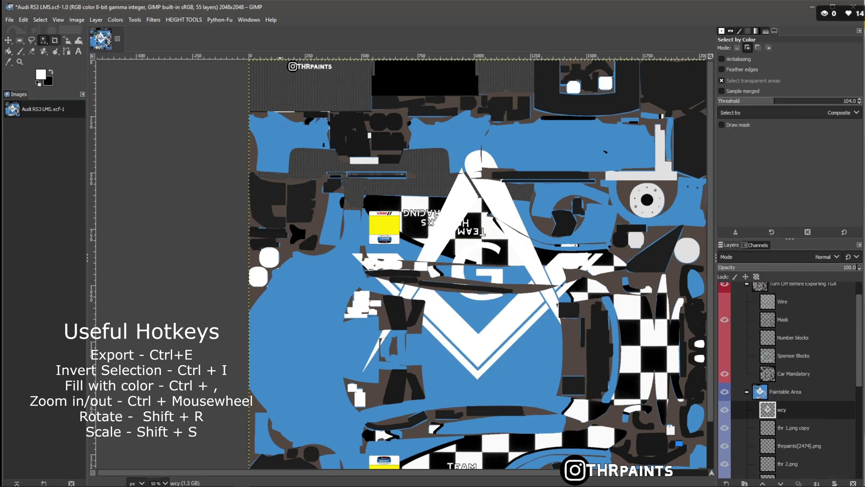
{"action": "key", "text": "shift+s"}
{"action": "left_click", "coordinate": [491, 186]}
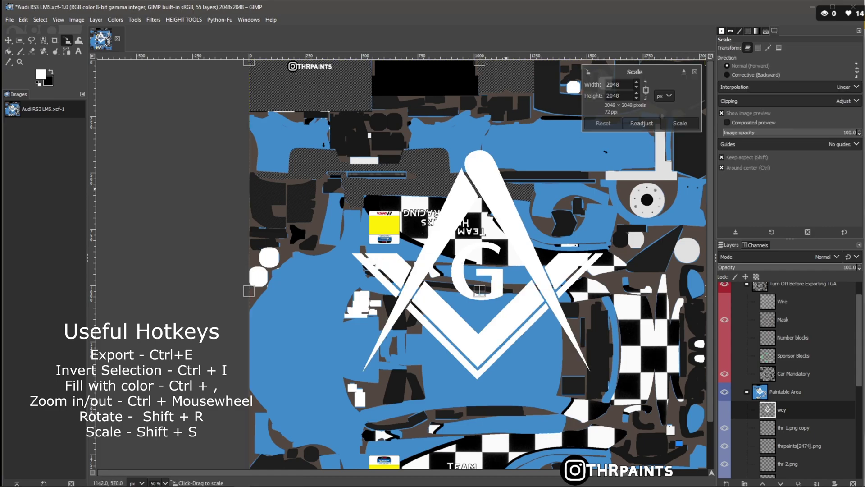
{"action": "left_click", "coordinate": [695, 71]}
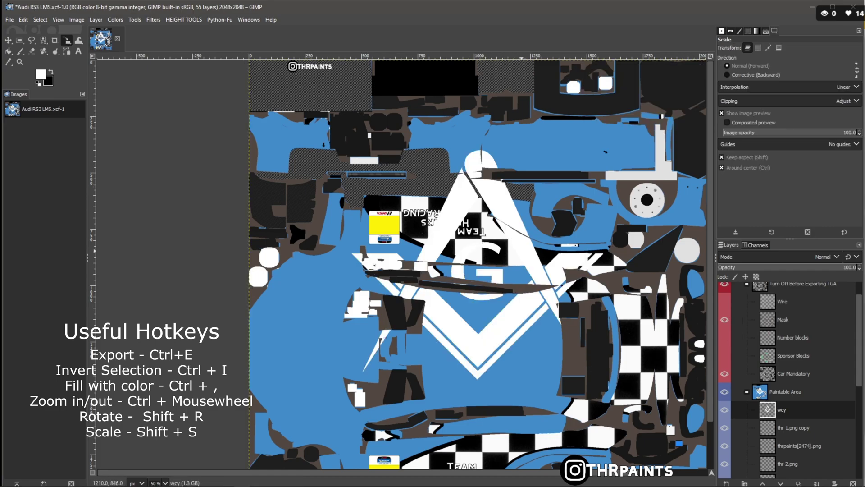
{"action": "key", "text": "shift+s"}
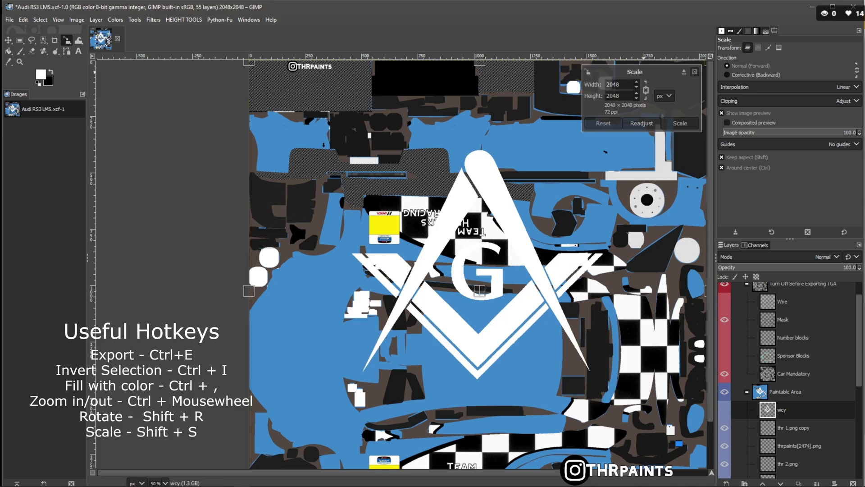
{"action": "left_click", "coordinate": [636, 87]}
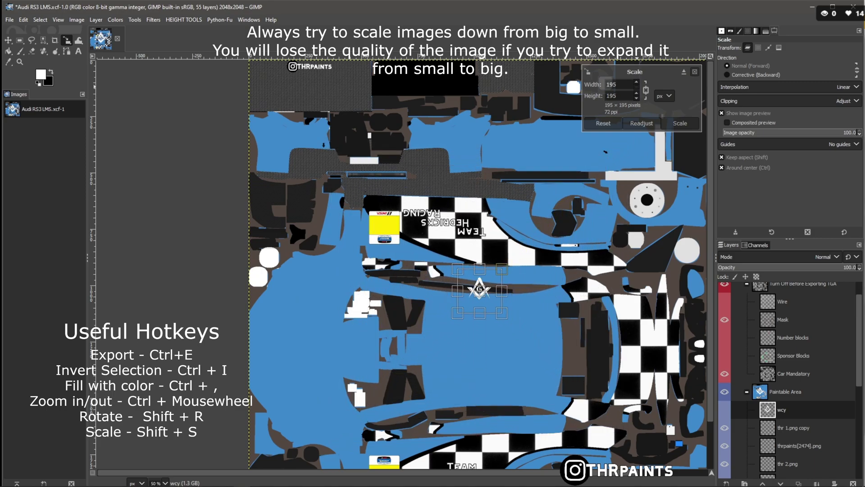
{"action": "left_click", "coordinate": [636, 87]}
{"action": "left_click", "coordinate": [679, 123]}
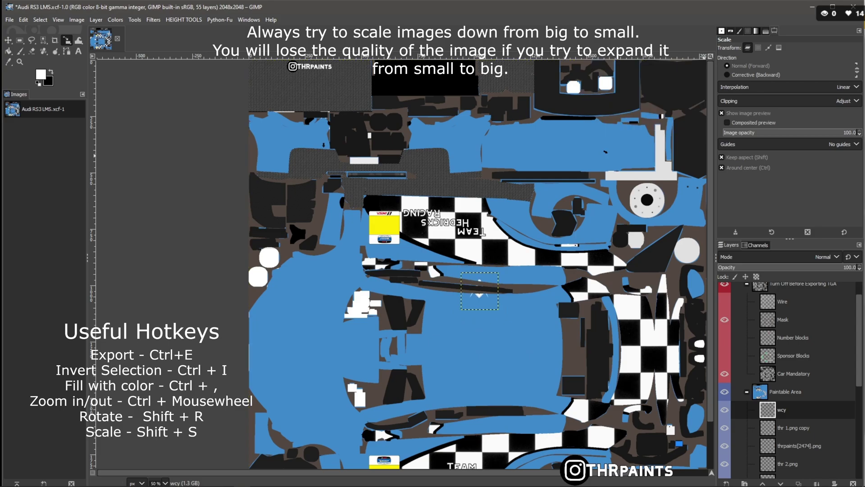
Step: Move the emblem onto the blue rear panel beside the black license plate strip, showing the Wire layer as a guide
{"action": "key", "text": "m"}
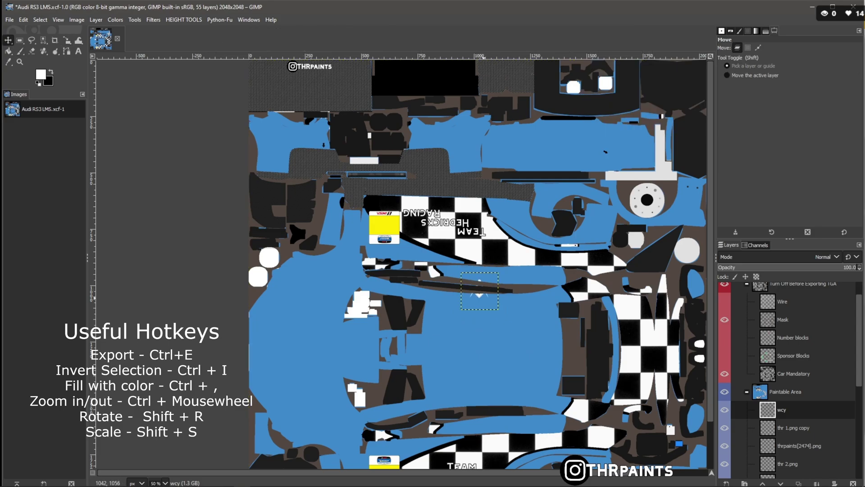
{"action": "left_click_drag", "start_coordinate": [479, 291], "coordinate": [553, 138]}
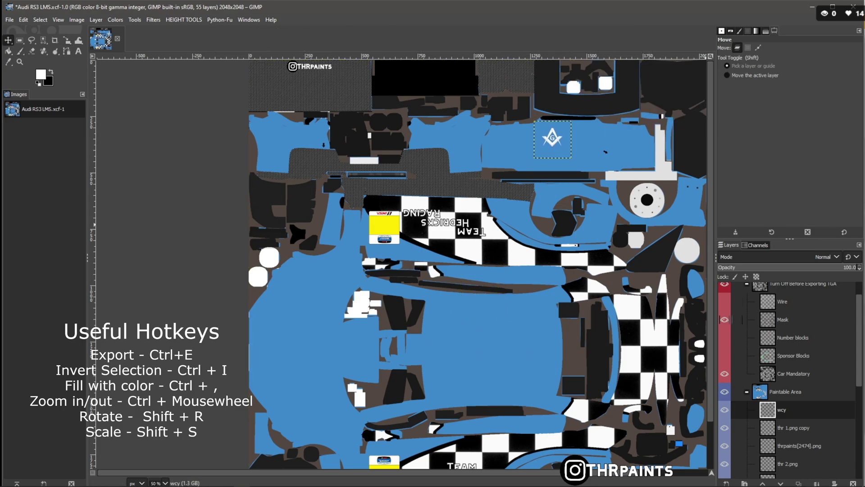
{"action": "left_click", "coordinate": [725, 302]}
{"action": "scroll", "coordinate": [579, 132], "scroll_direction": "up", "scroll_amount": 3}
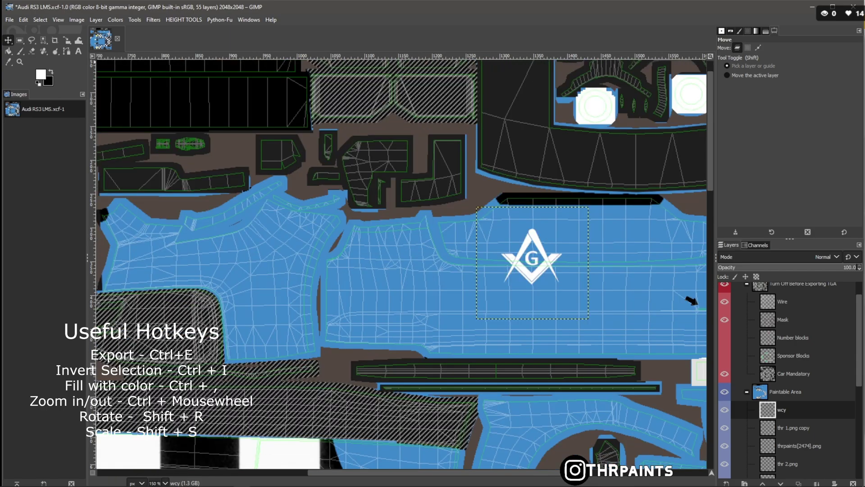
{"action": "left_click_drag", "start_coordinate": [531, 260], "coordinate": [495, 236]}
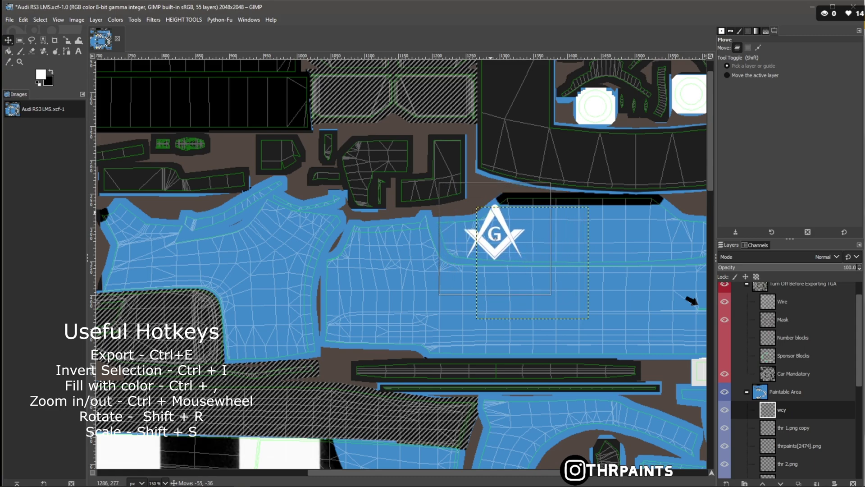
Step: Scale the wcy emblem layer down to 128 × 128 px around its center
{"action": "key", "text": "shift+s"}
{"action": "left_click", "coordinate": [494, 237]}
{"action": "left_click_drag", "start_coordinate": [555, 184], "coordinate": [538, 196]}
{"action": "left_click", "coordinate": [680, 123]}
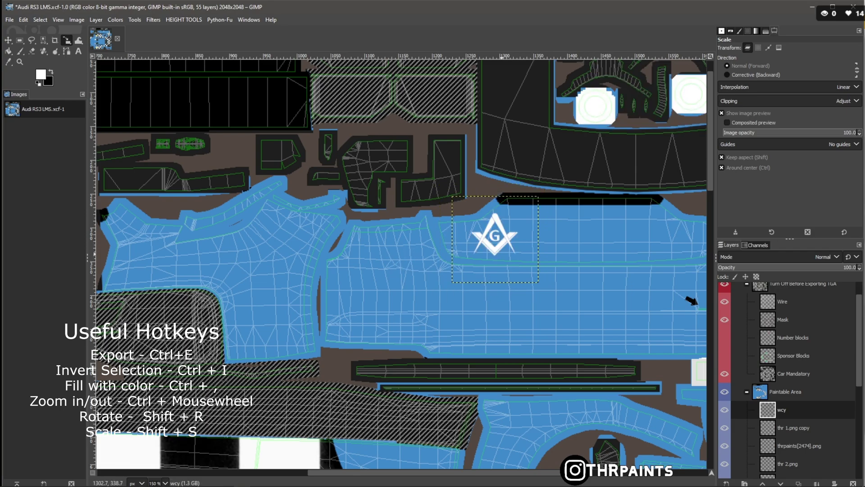
Step: Export the livery, check the emblem's size and placement on the rear of the iRacing car model, and return to GIMP
{"action": "key", "text": "ctrl+e"}
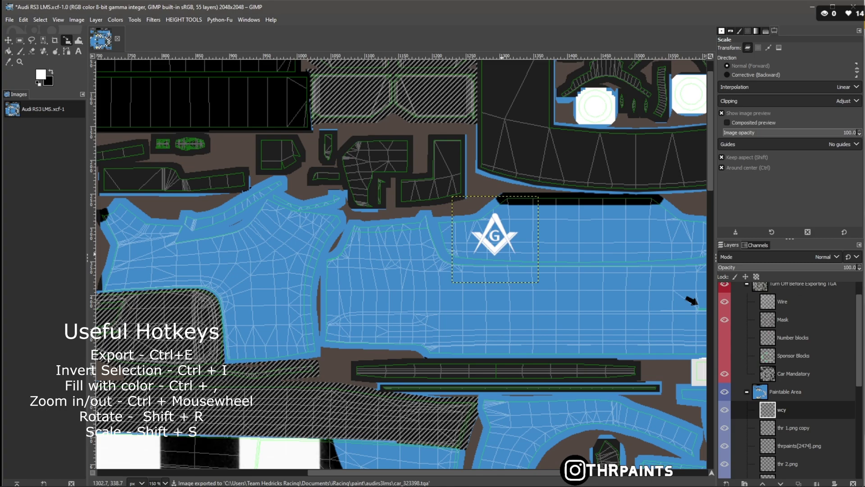
{"action": "key", "text": "alt+Tab"}
{"action": "key", "text": "Tab"}
{"action": "key", "text": "Tab"}
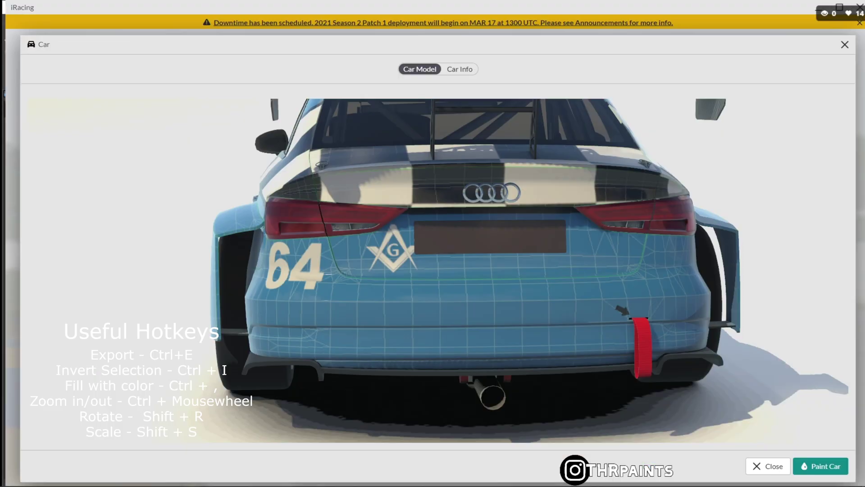
{"action": "key", "text": "alt+Tab"}
Step: Scale the wcy emblem layer down to about 82 px and check the exported livery on the rear of the iRacing car
{"action": "key", "text": "shift+s"}
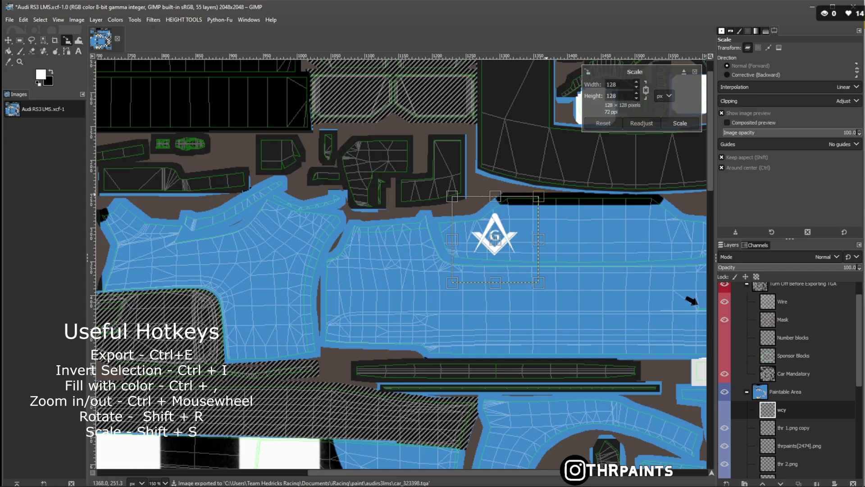
{"action": "left_click_drag", "start_coordinate": [513, 212], "coordinate": [509, 216]}
{"action": "left_click", "coordinate": [679, 123]}
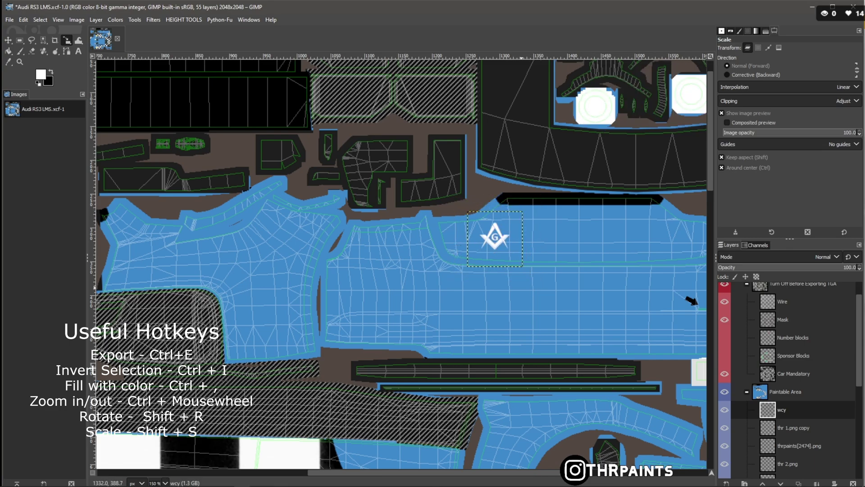
{"action": "key", "text": "ctrl+e"}
{"action": "key", "text": "alt+Tab"}
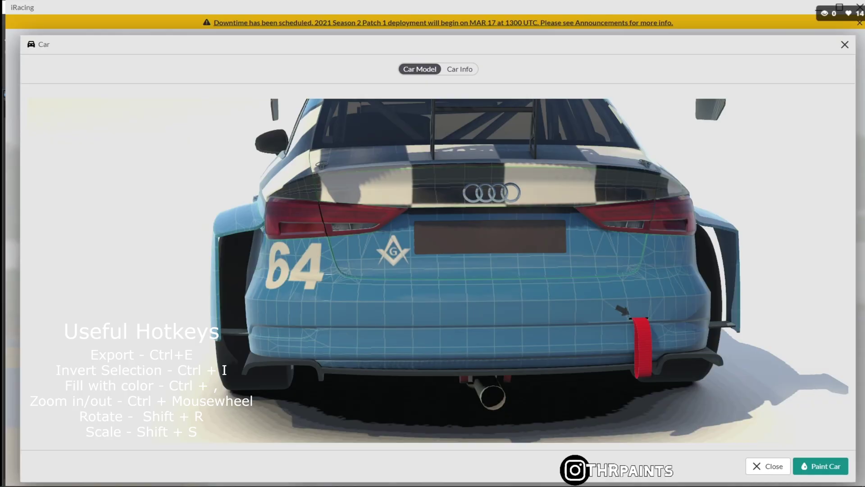
{"action": "key", "text": "alt+Tab"}
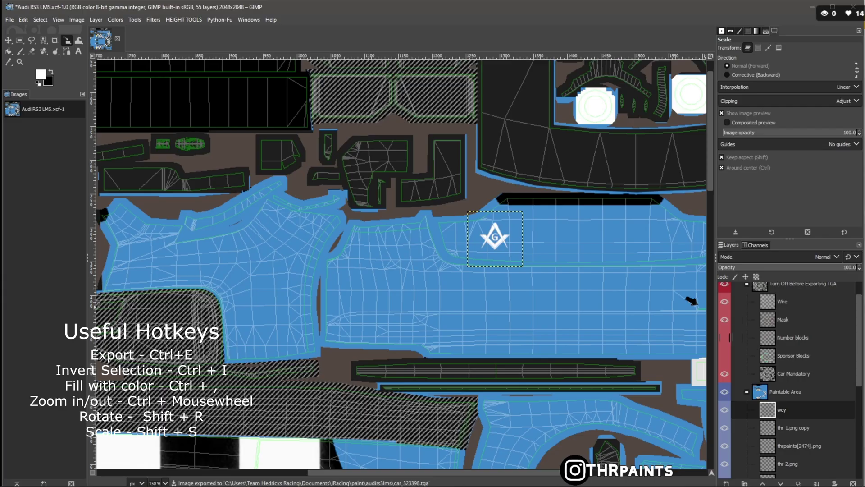
Step: Hide the Wire layer, export the livery again, and inspect it around the iRacing car model
{"action": "left_click", "coordinate": [724, 301]}
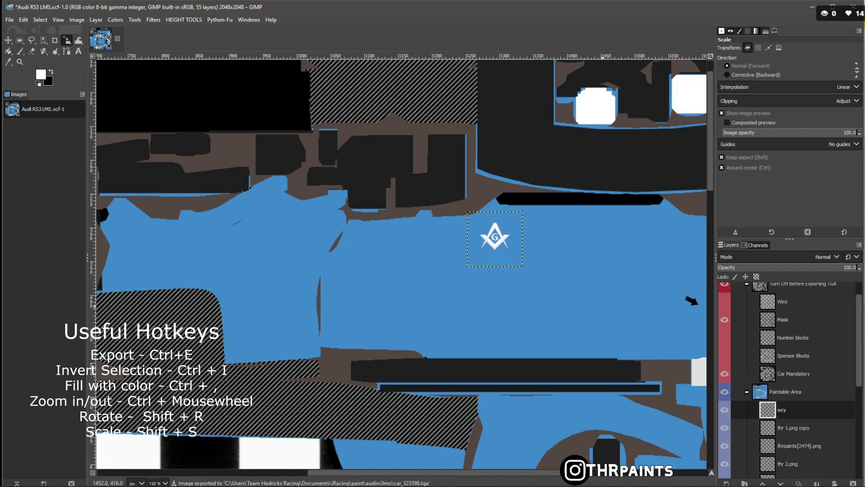
{"action": "key", "text": "ctrl+e"}
{"action": "key", "text": "alt+Tab"}
{"action": "left_click_drag", "start_coordinate": [451, 270], "coordinate": [338, 271]}
{"action": "key", "text": "alt+Tab"}
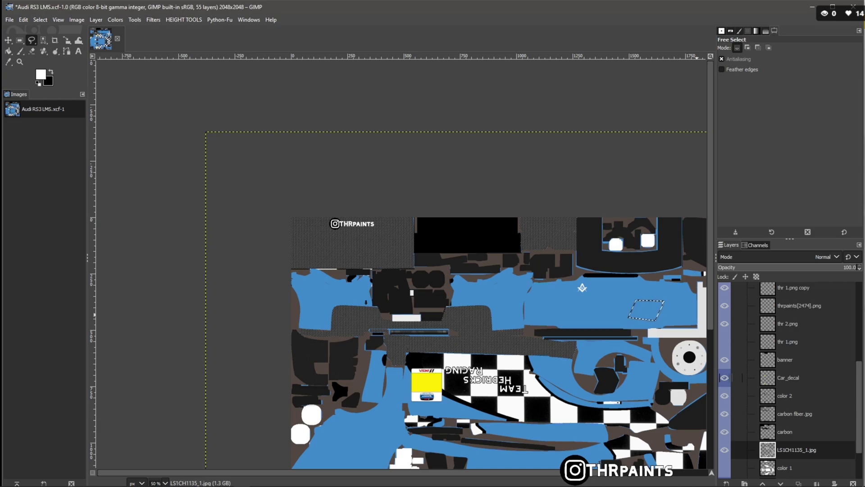
{"action": "key", "text": "ctrl+e"}
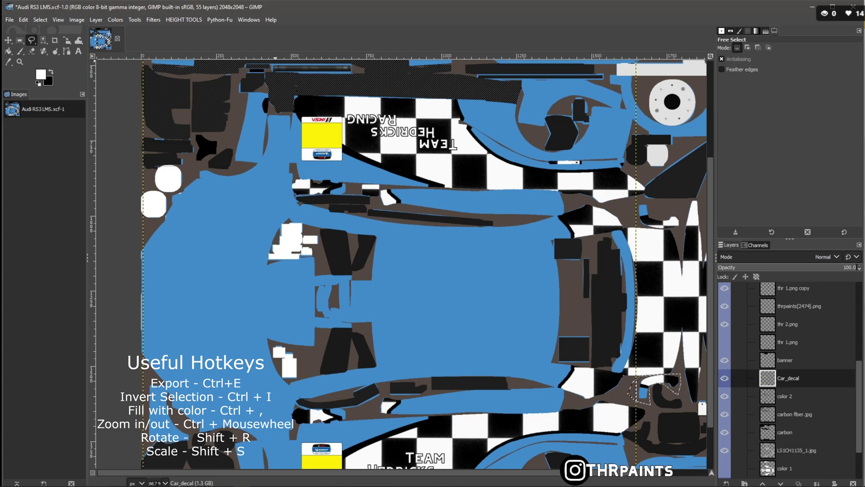
Step: Select the yellow number panel areas on the Car_decal layer by color and fill them with white
{"action": "left_click", "coordinate": [40, 19]}
{"action": "left_click", "coordinate": [58, 72]}
{"action": "left_click", "coordinate": [322, 135]}
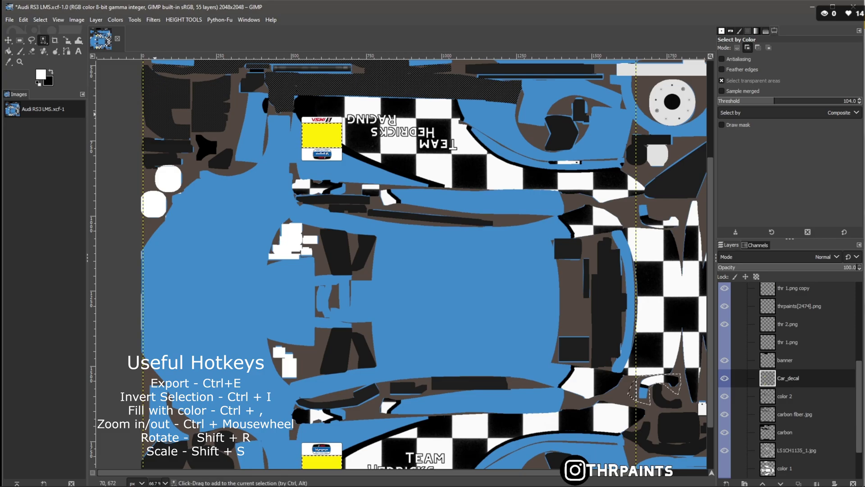
{"action": "key", "text": "ctrl"}
{"action": "key", "text": "ctrl+comma"}
Step: Check the white number panel on the side of the iRacing car model, and return to GIMP
{"action": "key", "text": "shift"}
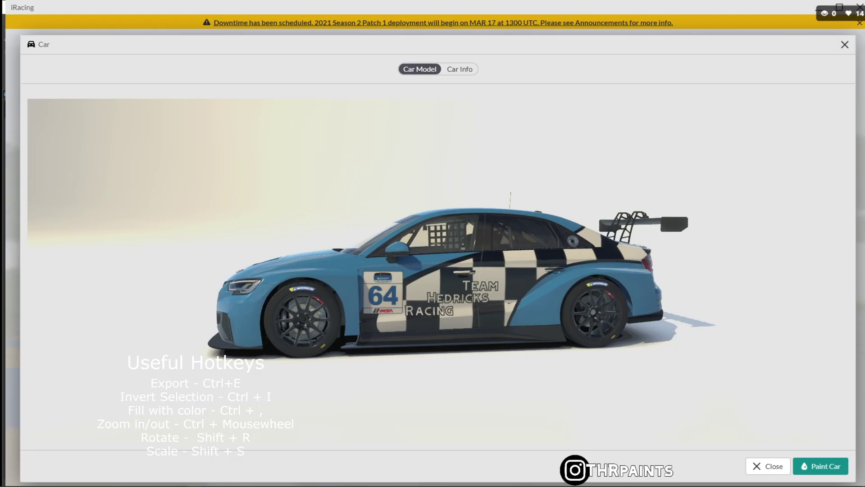
{"action": "scroll", "coordinate": [437, 274], "scroll_direction": "up", "scroll_amount": 3}
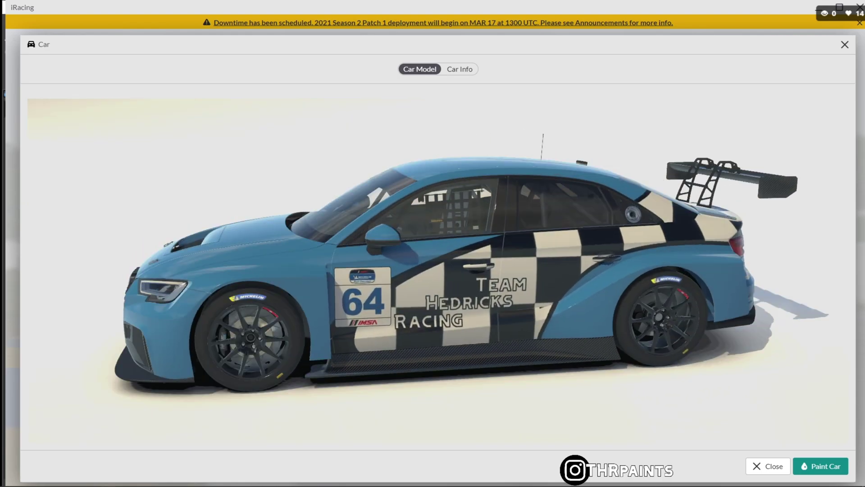
{"action": "key", "text": "alt+Tab"}
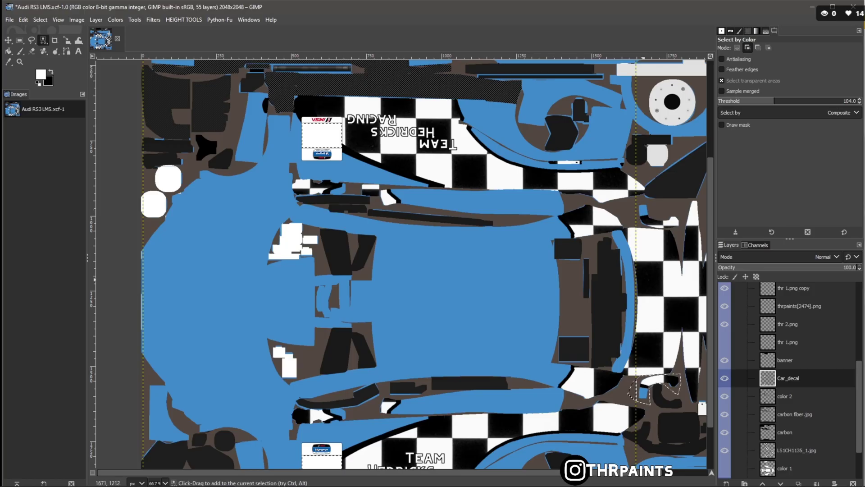
Step: Clear the selection, fill the whole Base layer with black, and check the livery on the iRacing car model
{"action": "scroll", "coordinate": [612, 281], "scroll_direction": "down", "scroll_amount": 1}
{"action": "scroll", "coordinate": [788, 378], "scroll_direction": "down", "scroll_amount": 3}
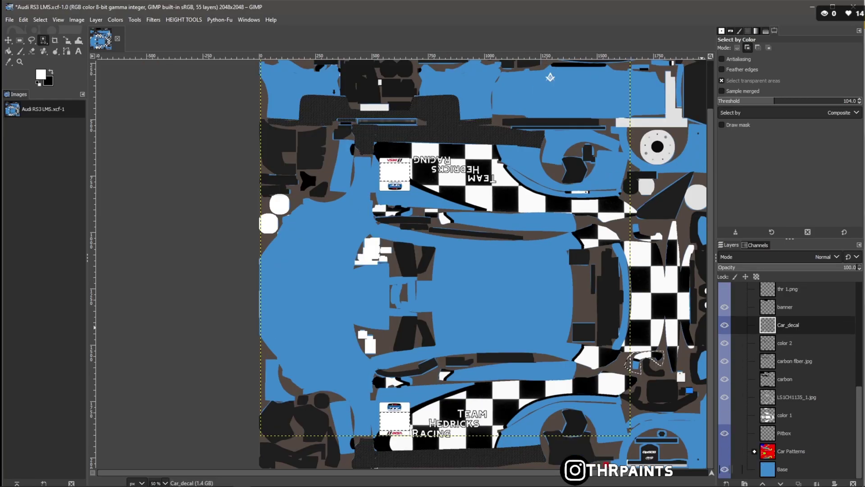
{"action": "left_click", "coordinate": [788, 469]}
{"action": "key", "text": "x"}
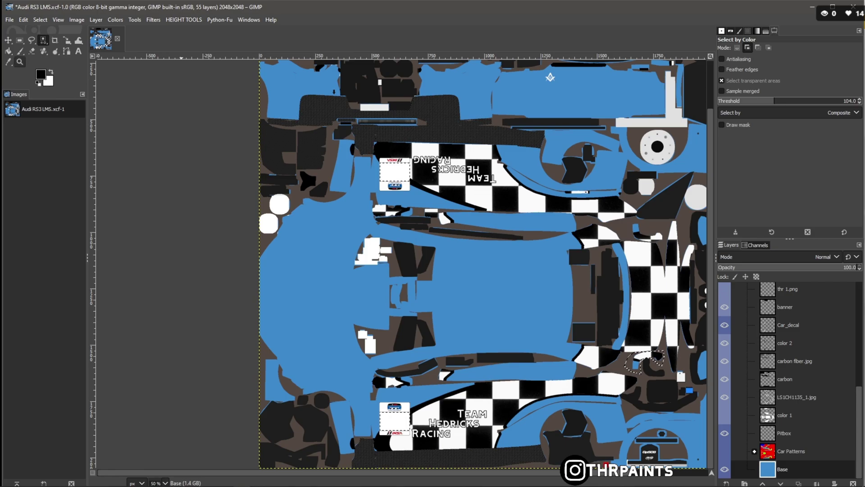
{"action": "key", "text": "shift+b"}
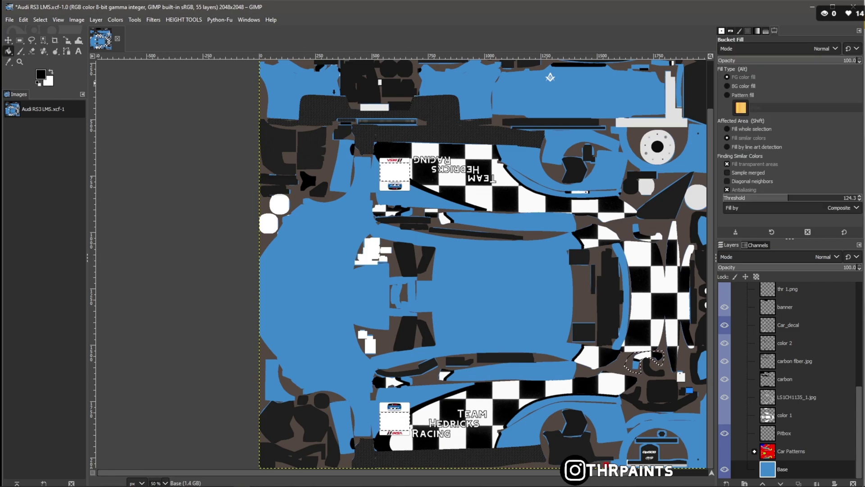
{"action": "left_click", "coordinate": [40, 20]}
{"action": "left_click", "coordinate": [53, 42]}
{"action": "left_click", "coordinate": [550, 77]}
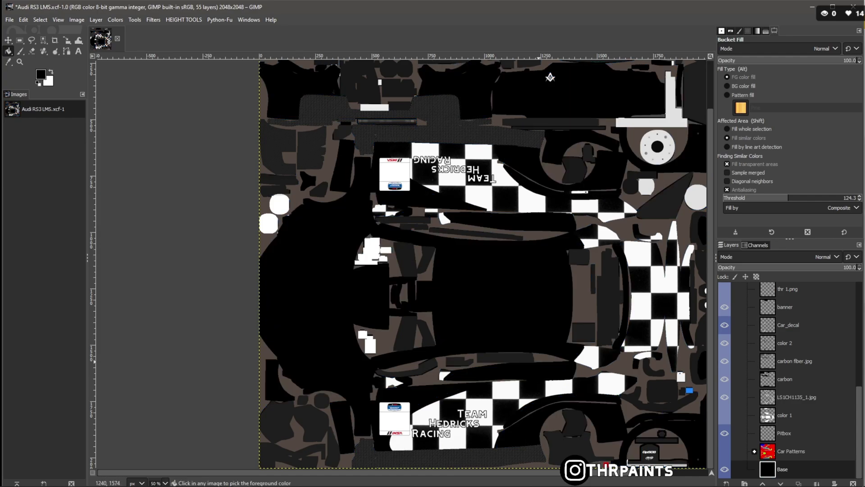
{"action": "key", "text": "alt+Tab"}
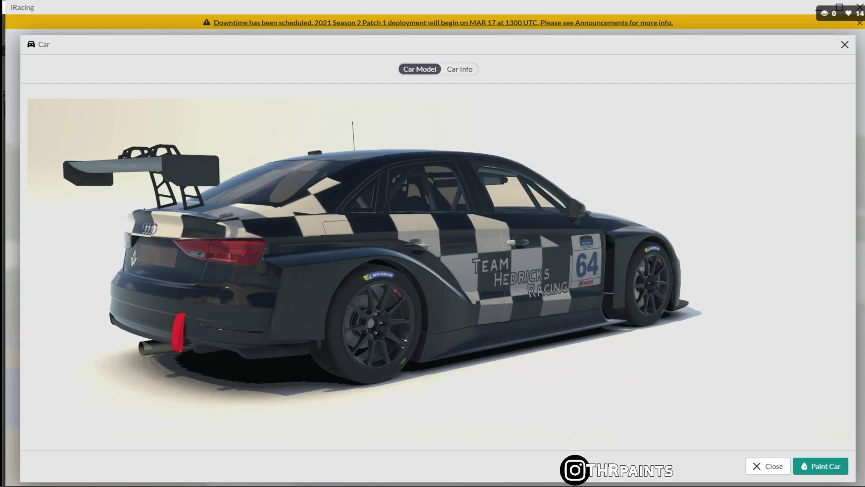
{"action": "key", "text": "alt+Tab"}
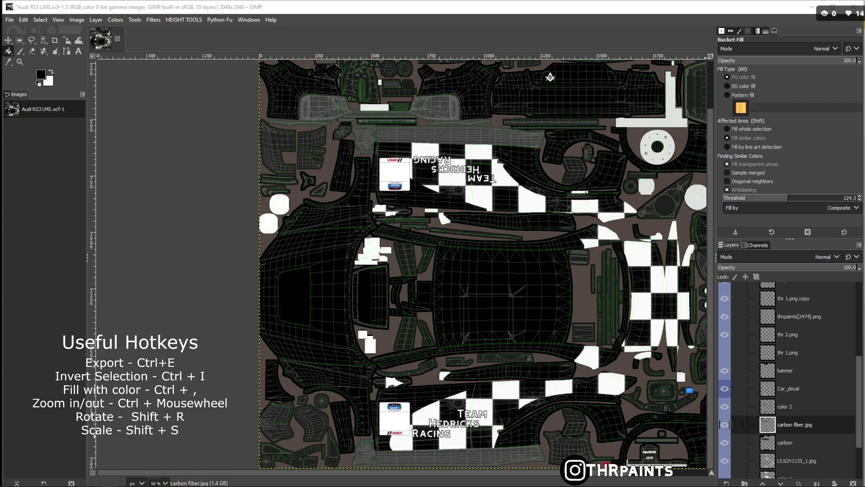
Step: Add a transparent 2048 x 2048 px layer named hood directly above the carbon fiber.jpg layer
{"action": "right_click", "coordinate": [730, 424]}
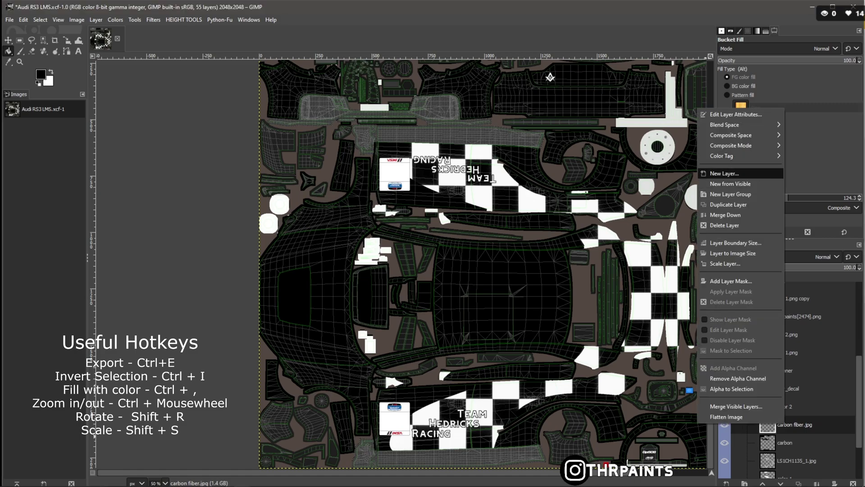
{"action": "left_click", "coordinate": [725, 174]}
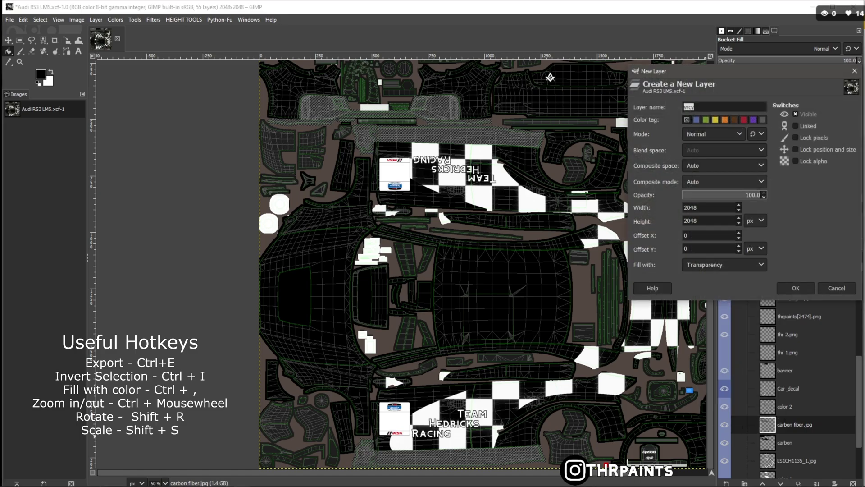
{"action": "type", "text": "hood"}
{"action": "key", "text": "Return"}
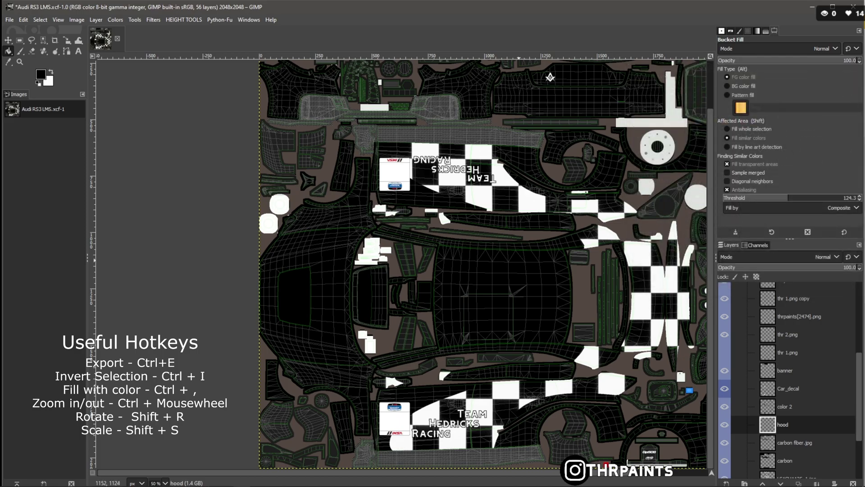
Step: Make white the foreground color and trace the hood's upper seam with Free Select, continuing out past the canvas edge
{"action": "key", "text": "x"}
{"action": "scroll", "coordinate": [300, 260], "scroll_direction": "up", "scroll_amount": 2, "text": "ctrl"}
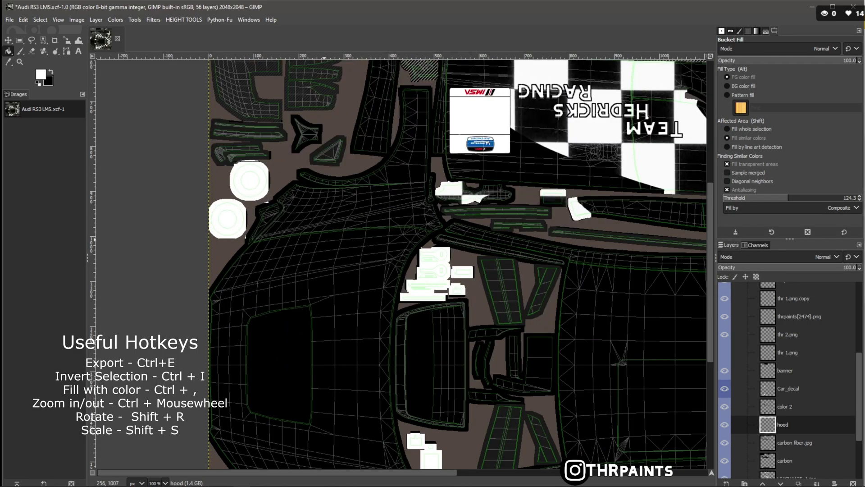
{"action": "scroll", "coordinate": [789, 378], "scroll_direction": "up", "scroll_amount": 5}
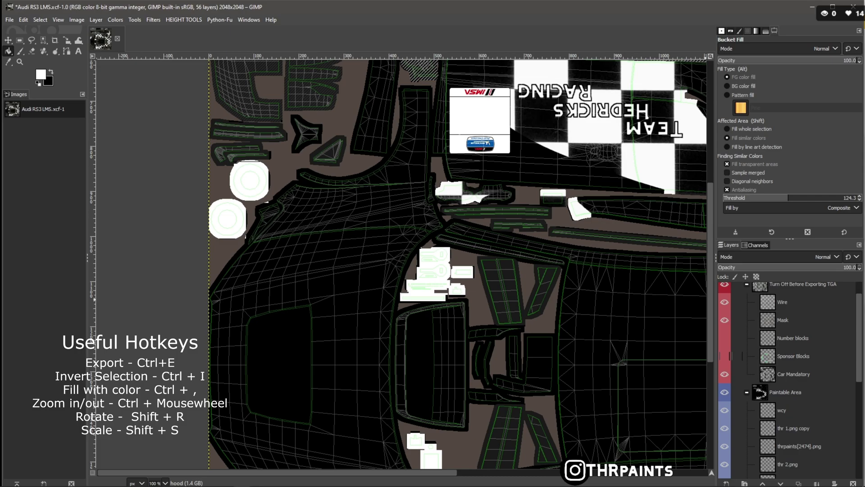
{"action": "scroll", "coordinate": [788, 379], "scroll_direction": "down", "scroll_amount": 5}
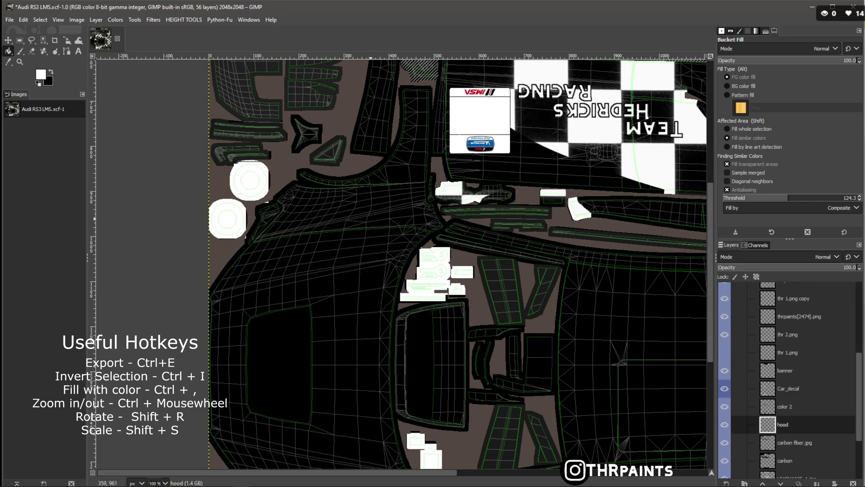
{"action": "left_click", "coordinate": [32, 40]}
{"action": "scroll", "coordinate": [429, 229], "scroll_direction": "up", "scroll_amount": 1, "text": "ctrl"}
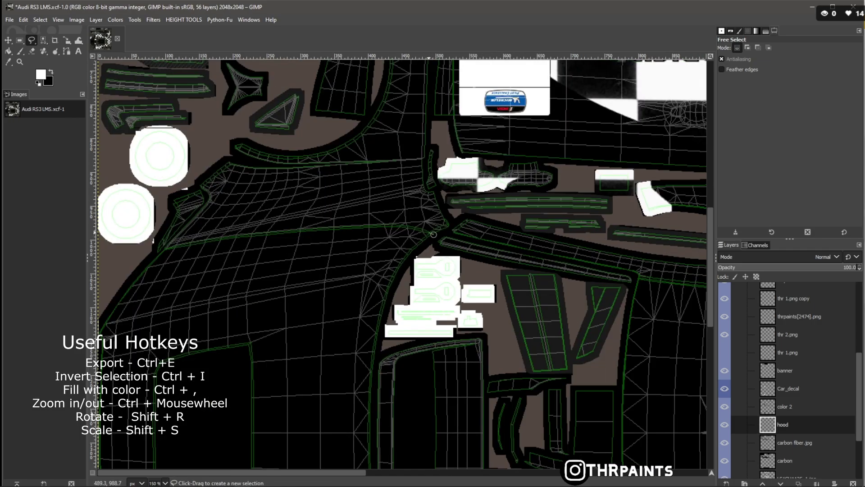
{"action": "left_click", "coordinate": [417, 228]}
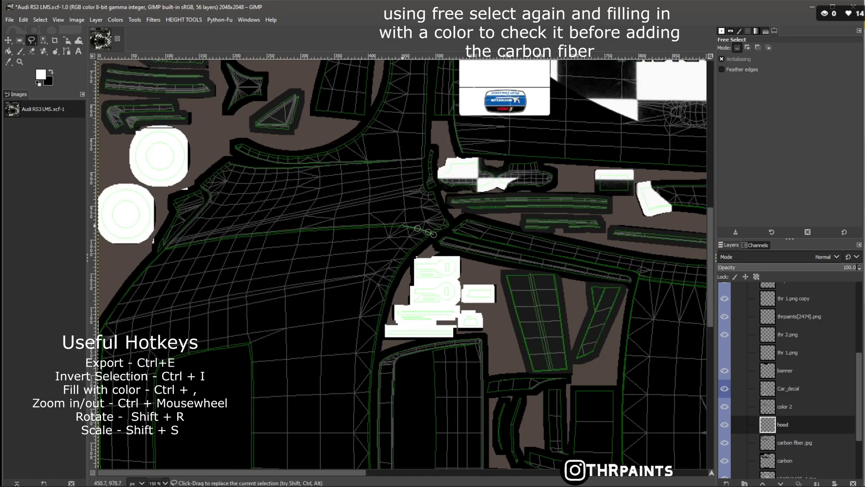
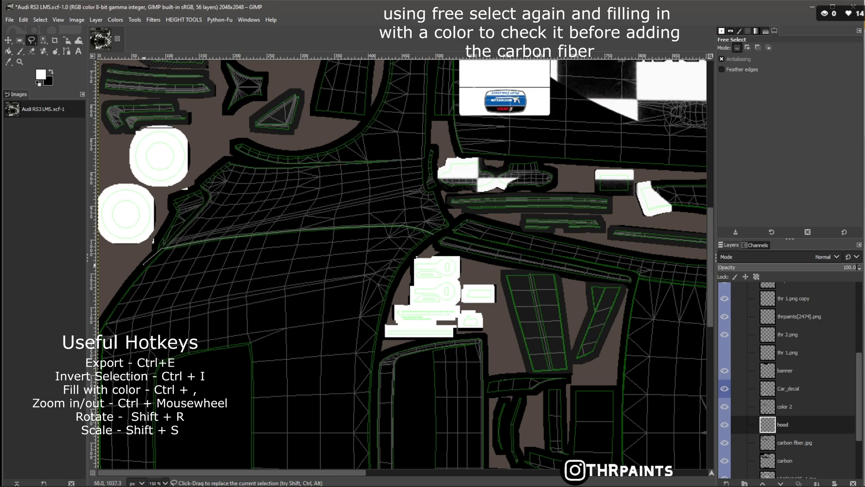
{"action": "scroll", "coordinate": [161, 249], "scroll_direction": "down", "scroll_amount": 4}
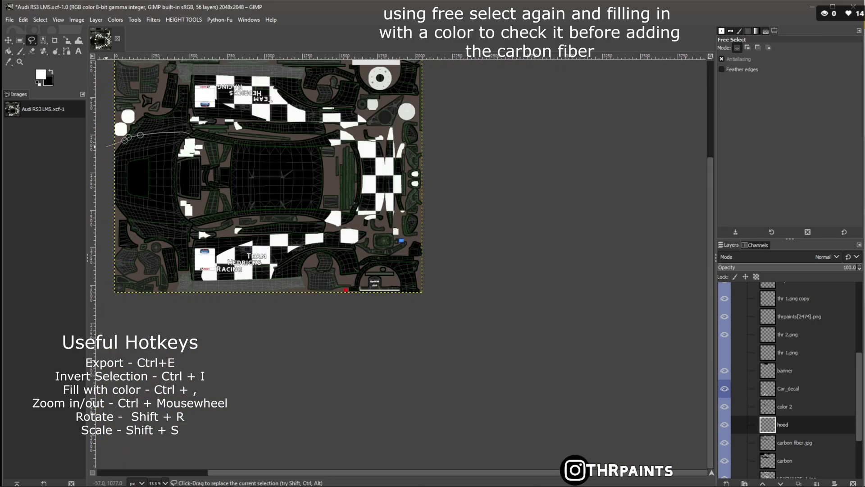
{"action": "left_click", "coordinate": [104, 152]}
Step: Continue the free selection outline along the hood's lower seam and around its windshield-side corner
{"action": "scroll", "coordinate": [109, 206], "scroll_direction": "up", "scroll_amount": 6}
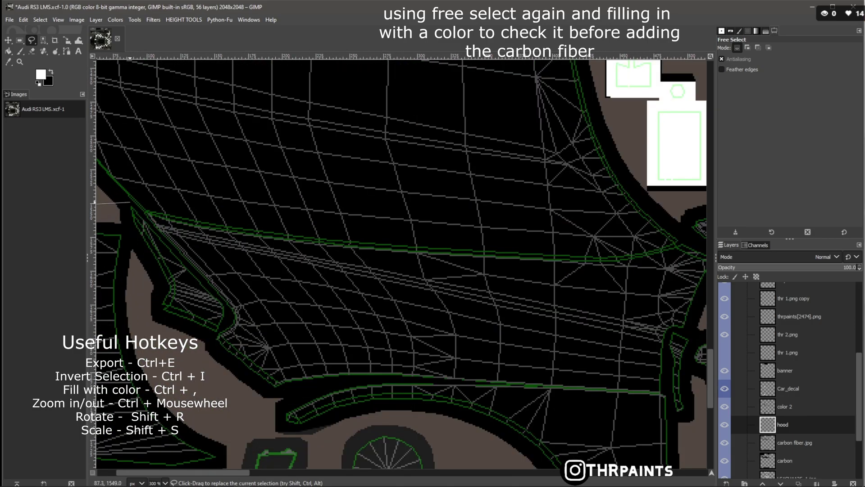
{"action": "left_click", "coordinate": [143, 212]}
{"action": "left_click", "coordinate": [290, 237]}
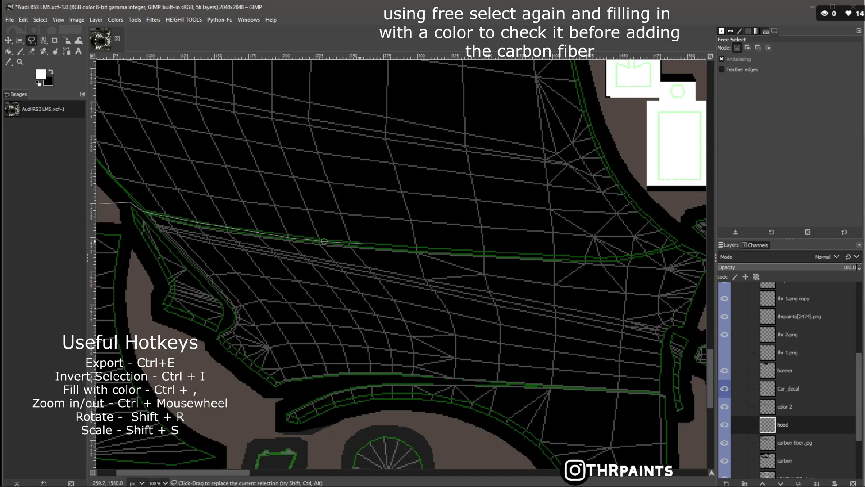
{"action": "left_click", "coordinate": [480, 253]}
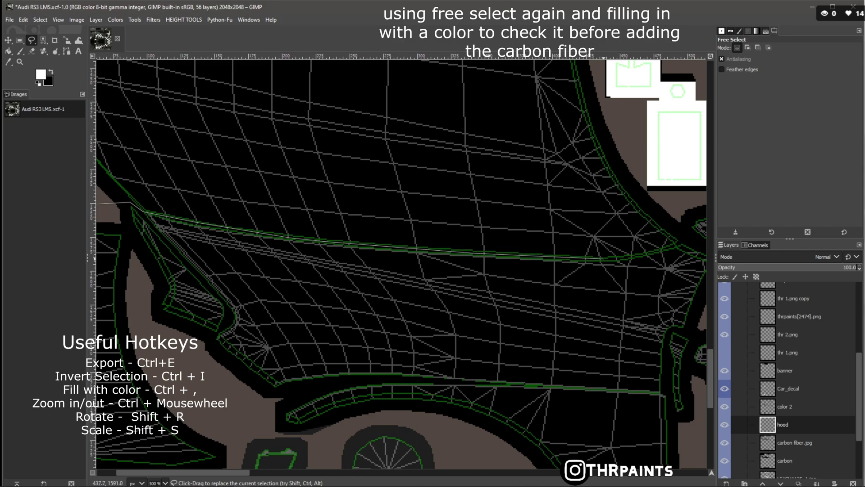
{"action": "left_click", "coordinate": [604, 259]}
{"action": "left_click", "coordinate": [599, 108]}
{"action": "scroll", "coordinate": [615, 111], "scroll_direction": "up", "scroll_amount": 5}
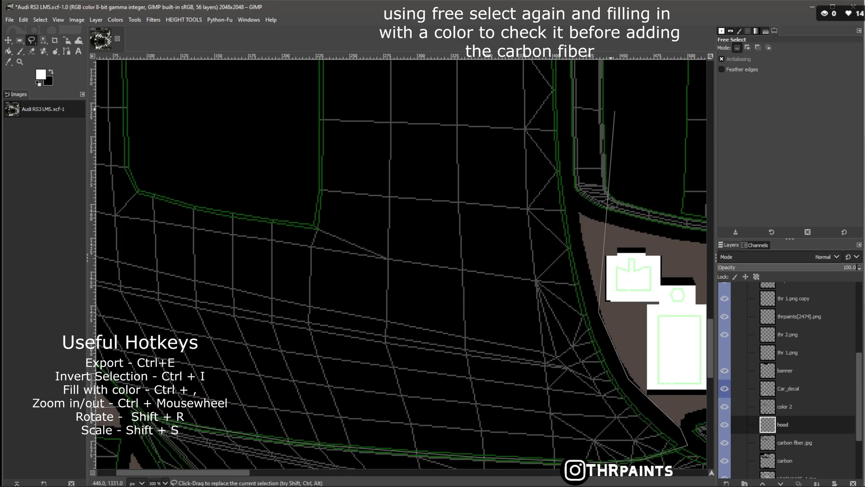
Step: Close the free selection around the panel behind the hood and fill it with white on the hood layer
{"action": "scroll", "coordinate": [594, 216], "scroll_direction": "down", "scroll_amount": 3, "text": "ctrl"}
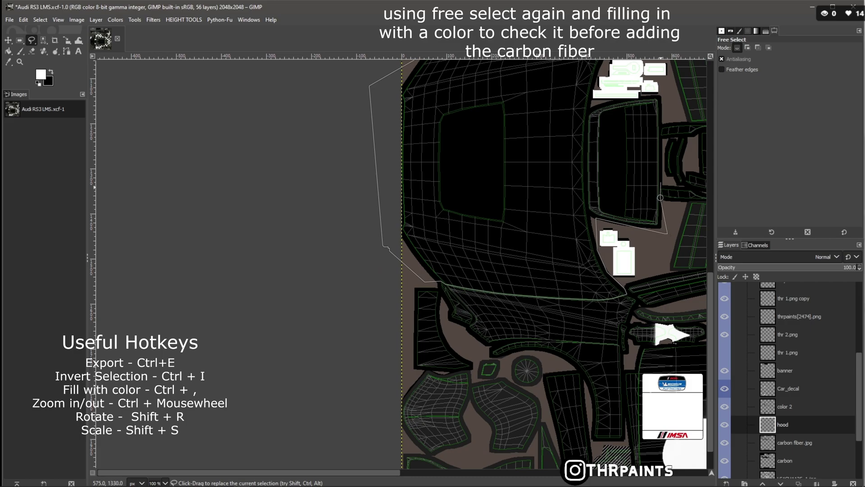
{"action": "left_click", "coordinate": [661, 126]}
{"action": "left_click", "coordinate": [614, 102]}
{"action": "scroll", "coordinate": [591, 94], "scroll_direction": "up", "scroll_amount": 5}
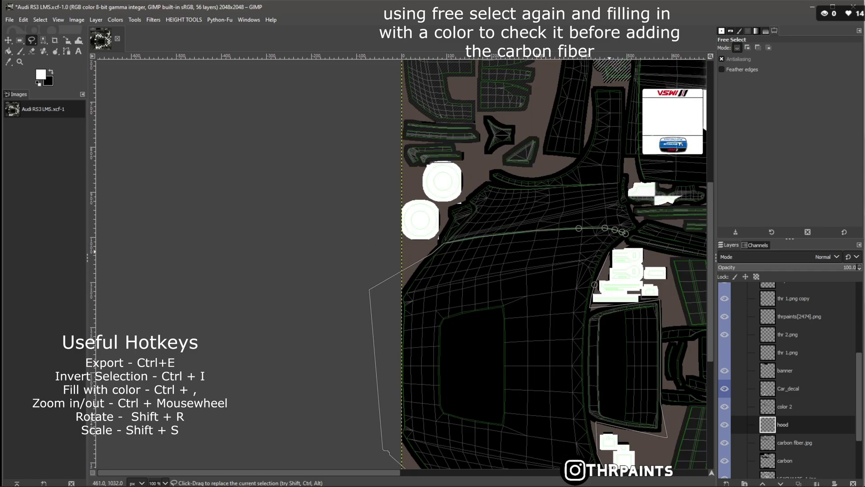
{"action": "left_click", "coordinate": [618, 240]}
{"action": "left_click", "coordinate": [625, 234]}
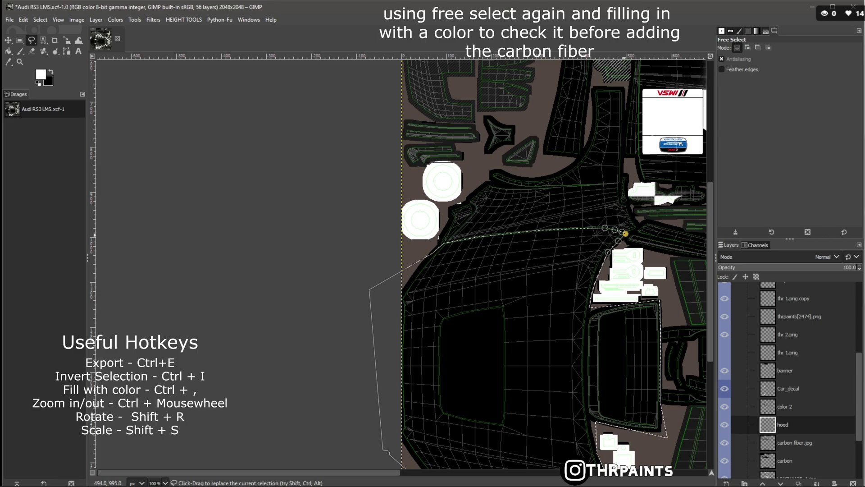
{"action": "key", "text": "Return"}
{"action": "left_click", "coordinate": [23, 20]}
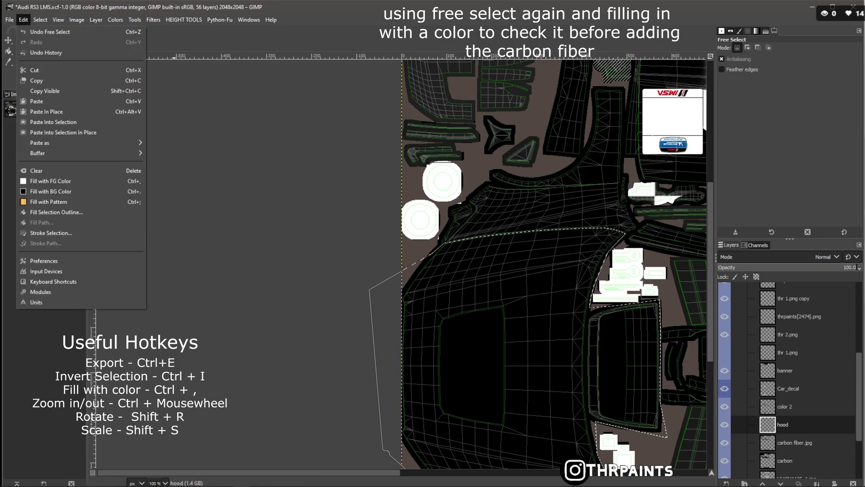
{"action": "left_click", "coordinate": [51, 181]}
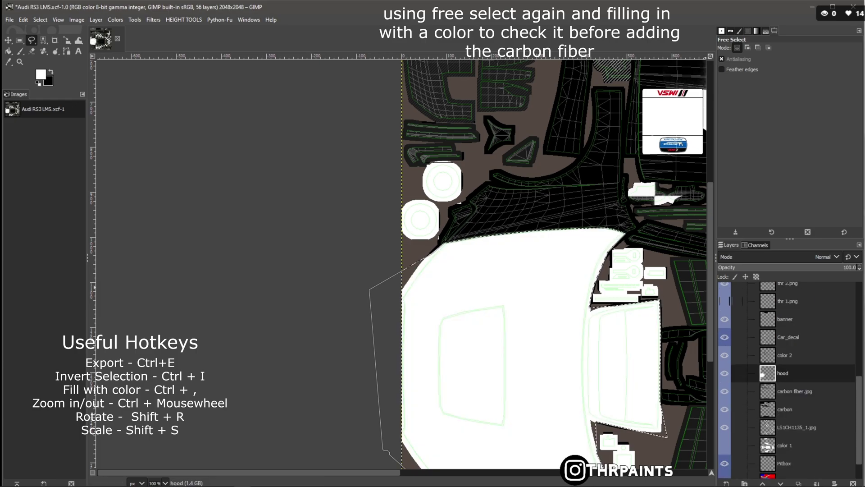
Step: Export the livery to its TGA file, check the white hood on the iRacing car model, and return to GIMP
{"action": "key", "text": "ctrl+e"}
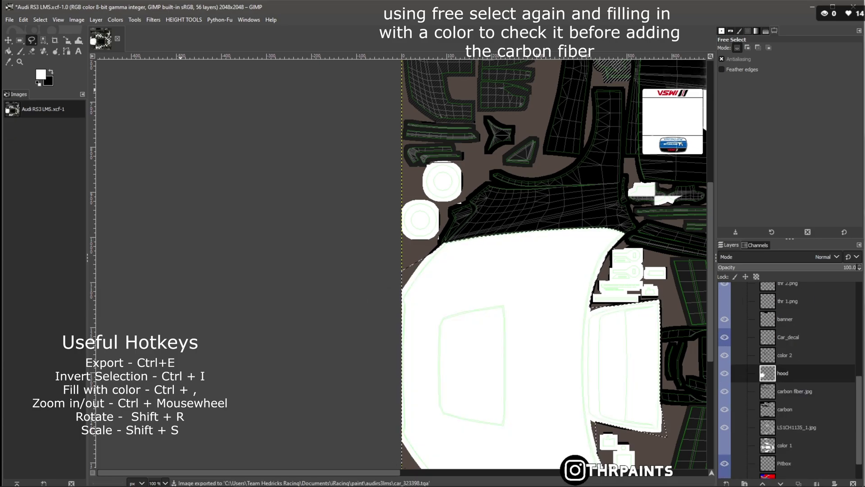
{"action": "left_click", "coordinate": [9, 19]}
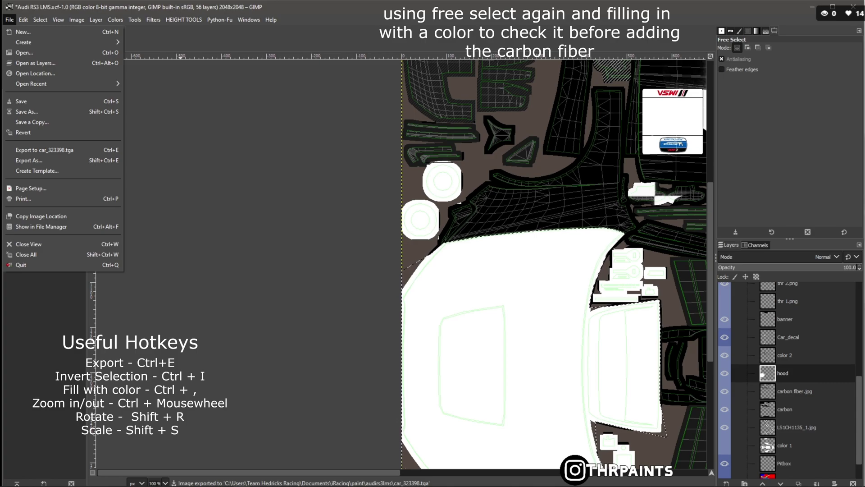
{"action": "key", "text": "Escape"}
{"action": "key", "text": "alt+Tab"}
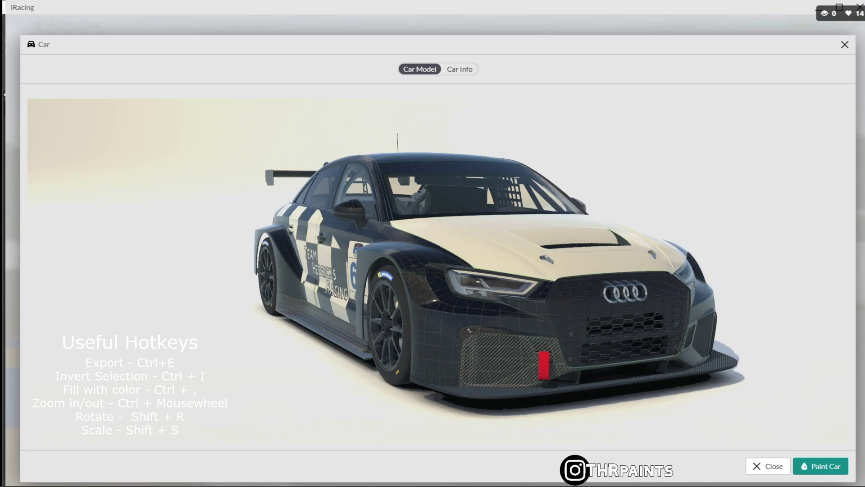
{"action": "key", "text": "alt+Tab"}
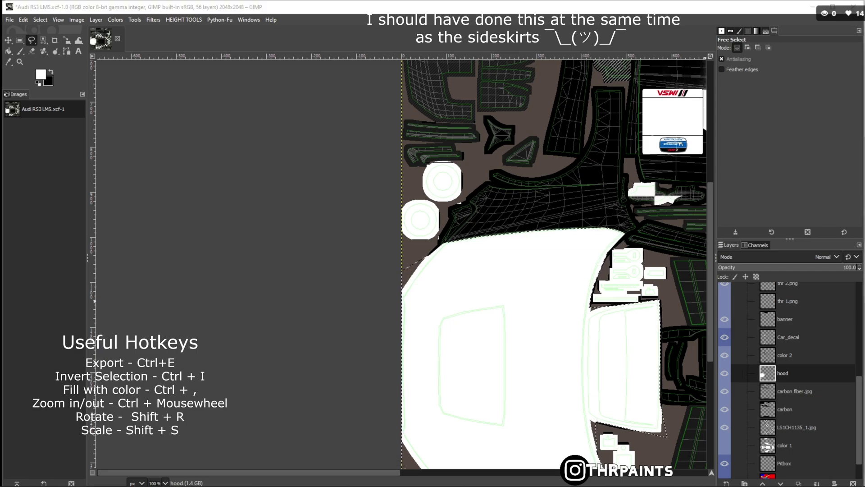
Step: Find carbon fiber.jpg in the files for paint folder and add it to the livery as a new layer above the hood layer
{"action": "key", "text": "alt+Tab"}
{"action": "scroll", "coordinate": [652, 275], "scroll_direction": "down", "scroll_amount": 5}
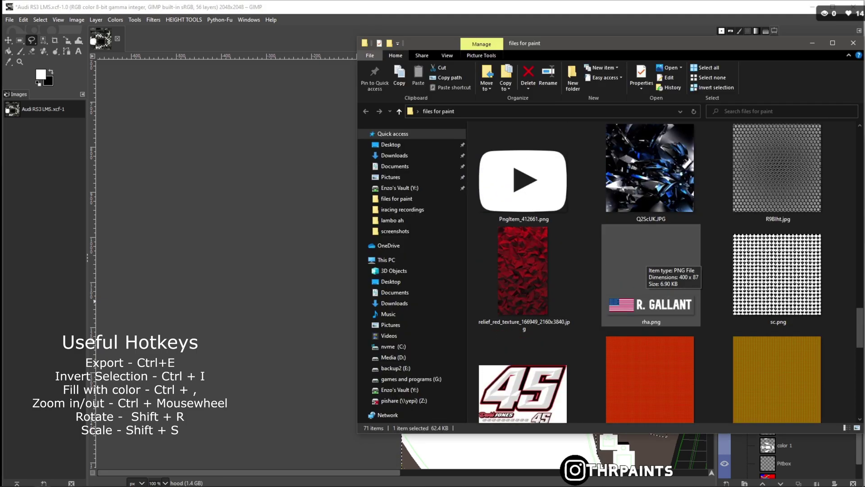
{"action": "scroll", "coordinate": [647, 267], "scroll_direction": "up", "scroll_amount": 8}
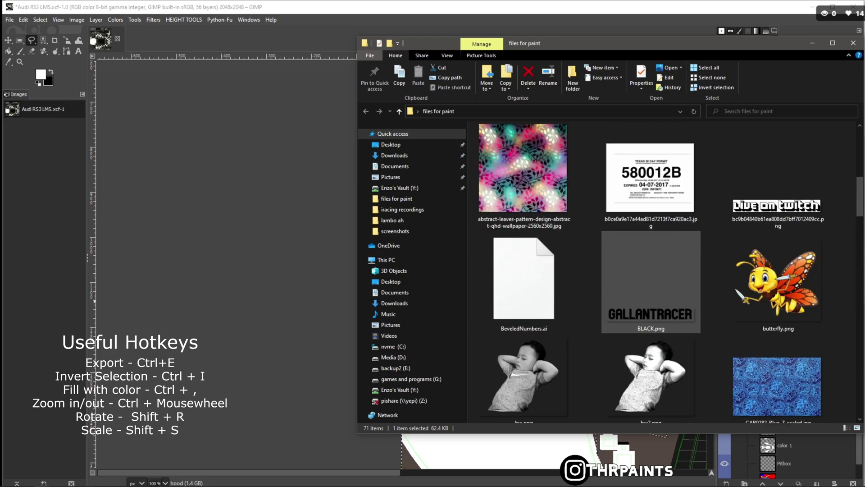
{"action": "scroll", "coordinate": [673, 294], "scroll_direction": "up", "scroll_amount": 7}
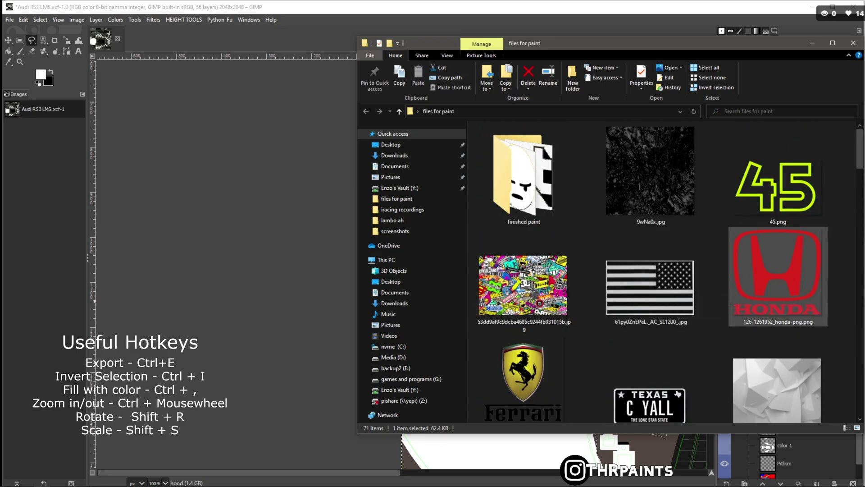
{"action": "scroll", "coordinate": [681, 260], "scroll_direction": "down", "scroll_amount": 3}
{"action": "scroll", "coordinate": [680, 262], "scroll_direction": "down", "scroll_amount": 15}
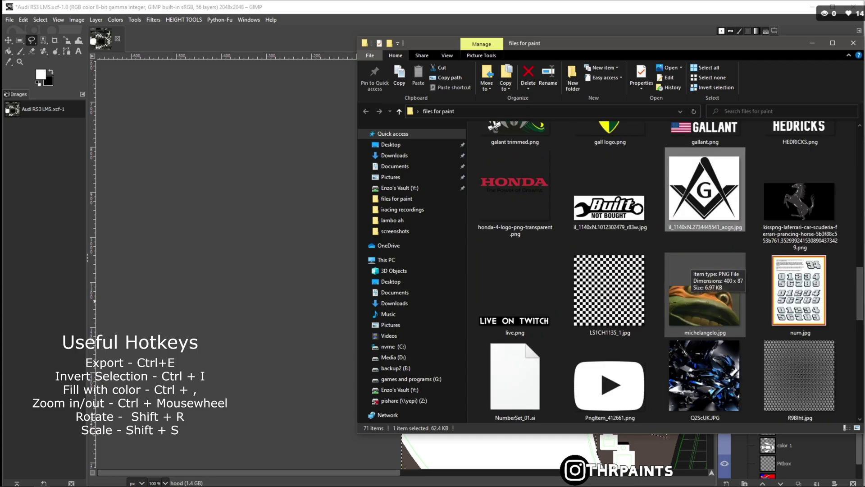
{"action": "scroll", "coordinate": [705, 259], "scroll_direction": "up", "scroll_amount": 12}
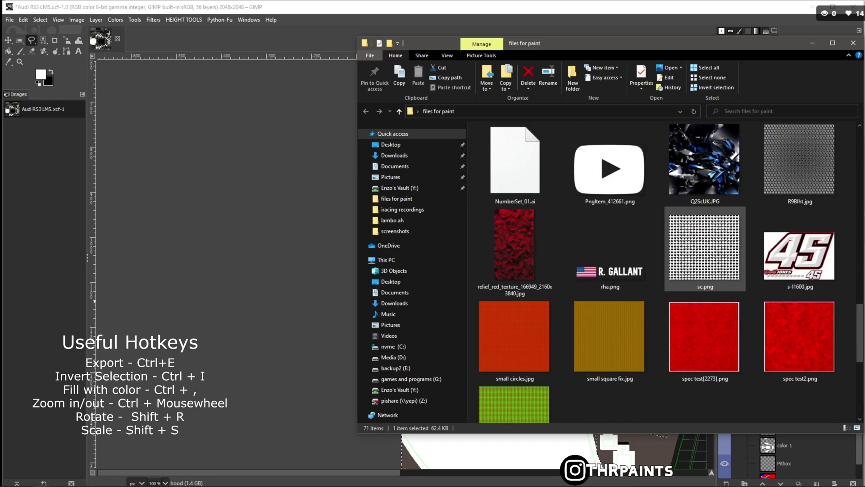
{"action": "scroll", "coordinate": [705, 279], "scroll_direction": "down", "scroll_amount": 3}
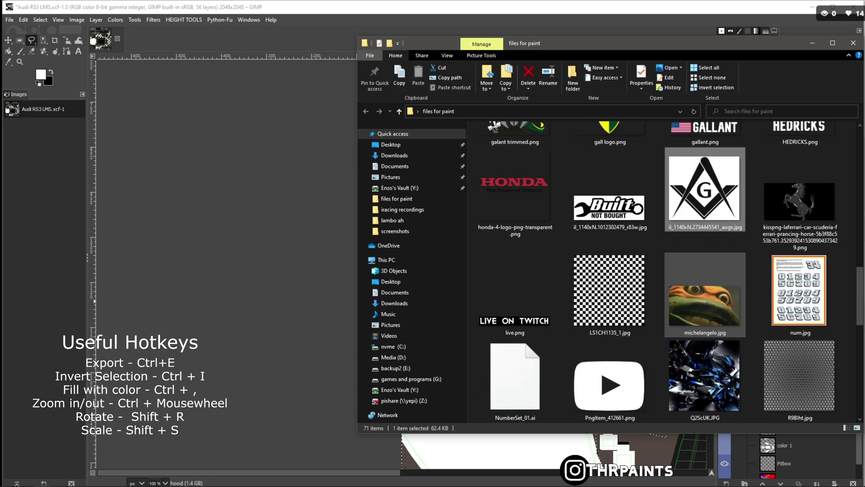
{"action": "scroll", "coordinate": [705, 293], "scroll_direction": "up", "scroll_amount": 5}
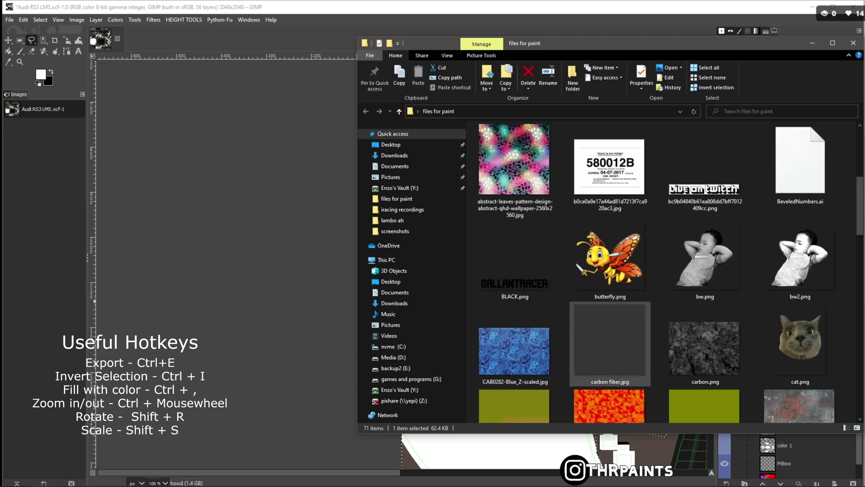
{"action": "left_click", "coordinate": [611, 343]}
{"action": "left_click_drag", "start_coordinate": [610, 343], "coordinate": [261, 280]}
{"action": "left_click", "coordinate": [263, 315]}
Step: Add an alpha channel to the newly added carbon fiber layer
{"action": "scroll", "coordinate": [543, 316], "scroll_direction": "down", "scroll_amount": 2}
{"action": "scroll", "coordinate": [561, 298], "scroll_direction": "up", "scroll_amount": 1}
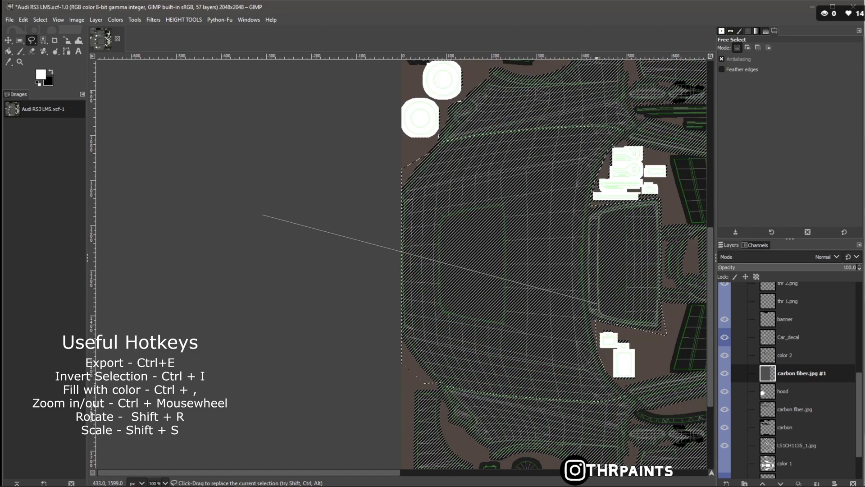
{"action": "right_click", "coordinate": [730, 373]}
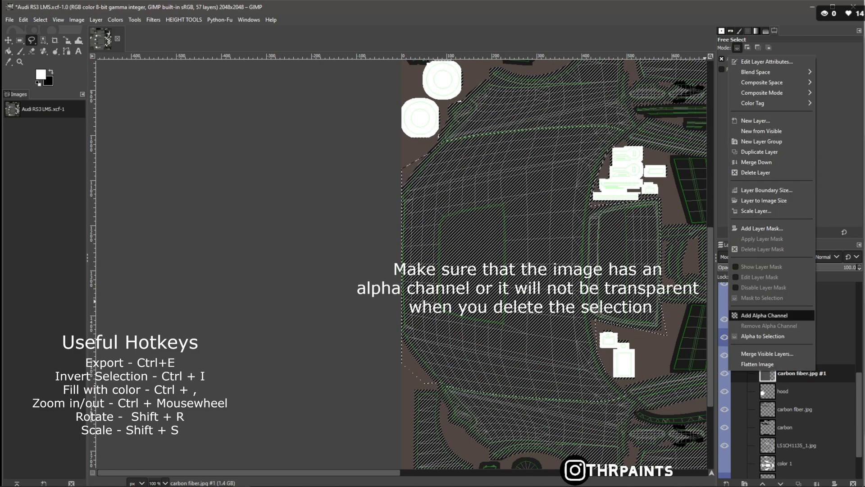
{"action": "left_click", "coordinate": [764, 315]}
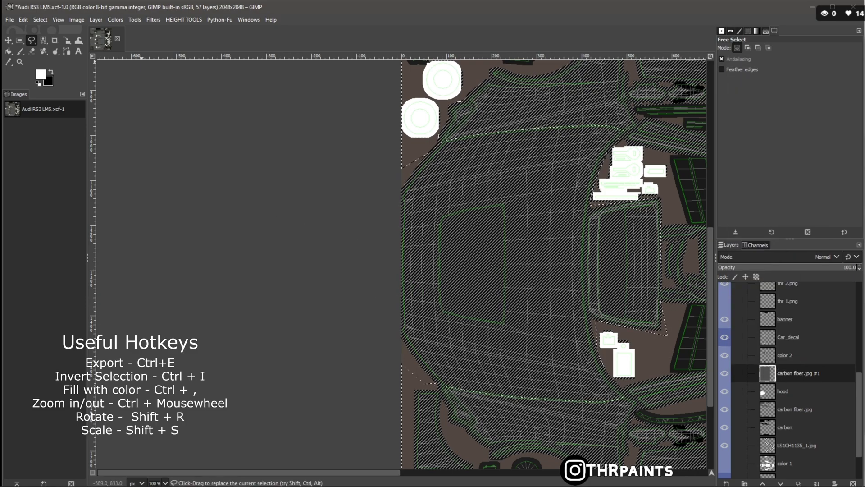
Step: Invert the hood selection and clear the carbon fiber texture everywhere outside the hood and the panel behind it
{"action": "key", "text": "ctrl+i"}
{"action": "left_click", "coordinate": [23, 19]}
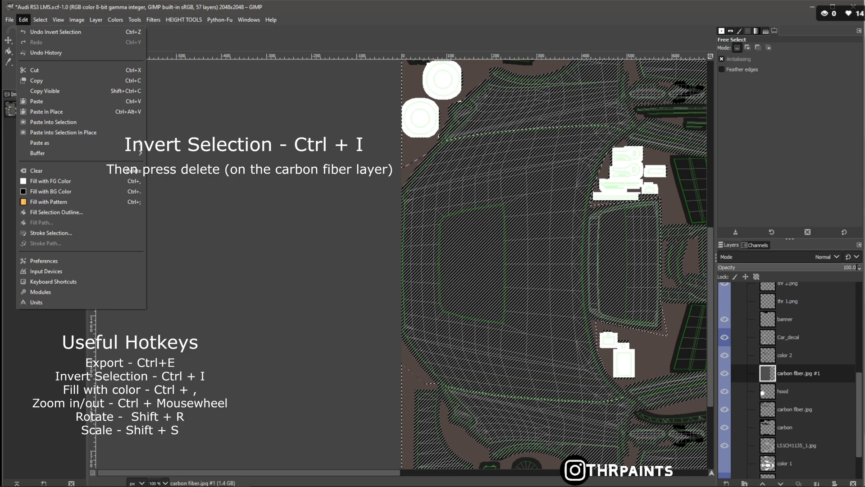
{"action": "mouse_move", "coordinate": [40, 19]}
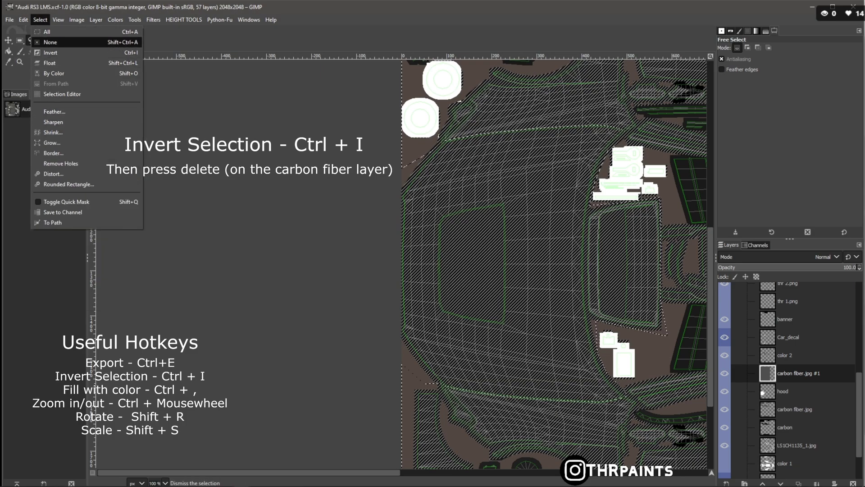
{"action": "key", "text": "Escape"}
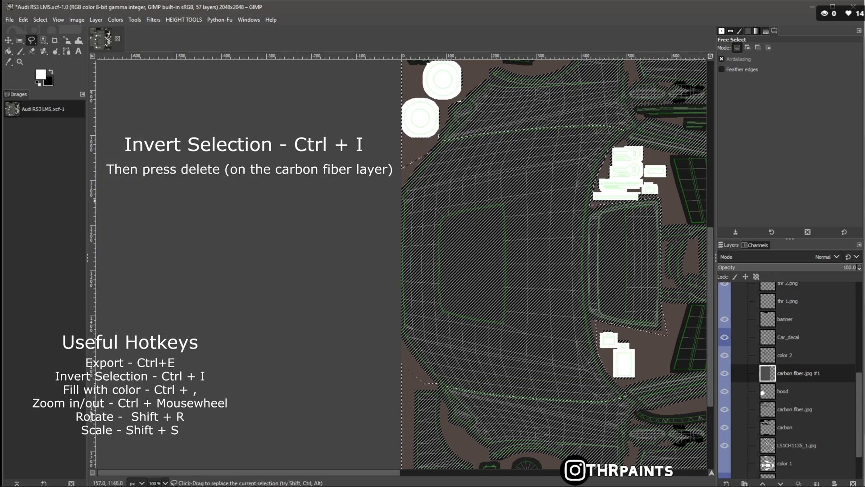
{"action": "key", "text": "Delete"}
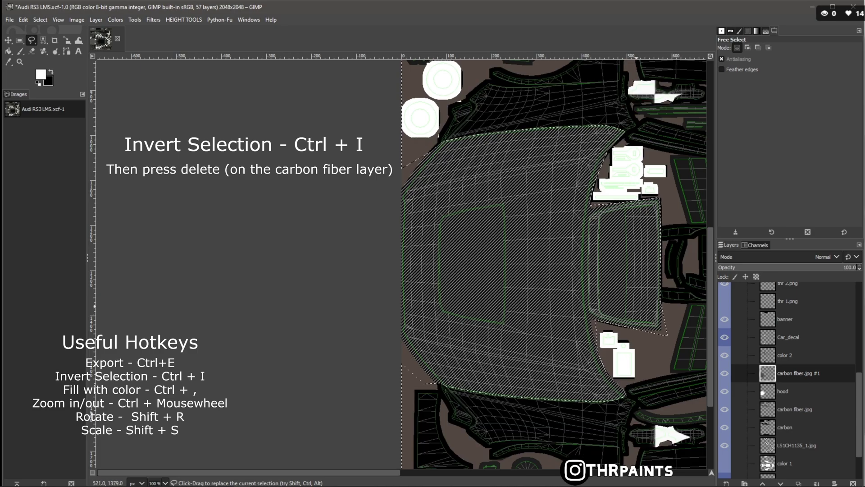
Step: Delete the white hood layer beneath the new carbon fiber layer
{"action": "left_click", "coordinate": [762, 392]}
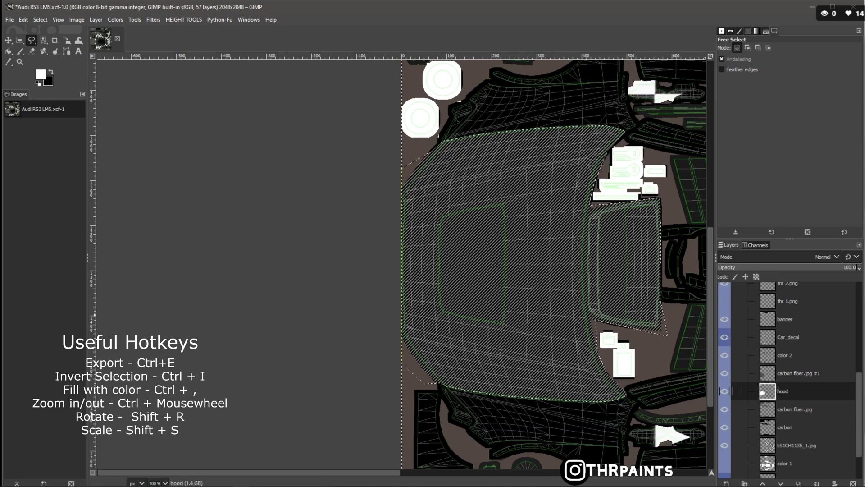
{"action": "right_click", "coordinate": [765, 392]}
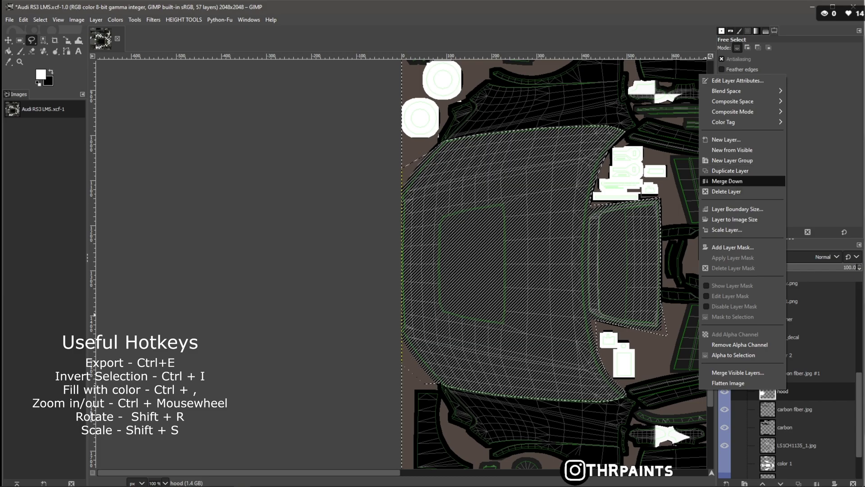
{"action": "left_click", "coordinate": [727, 191]}
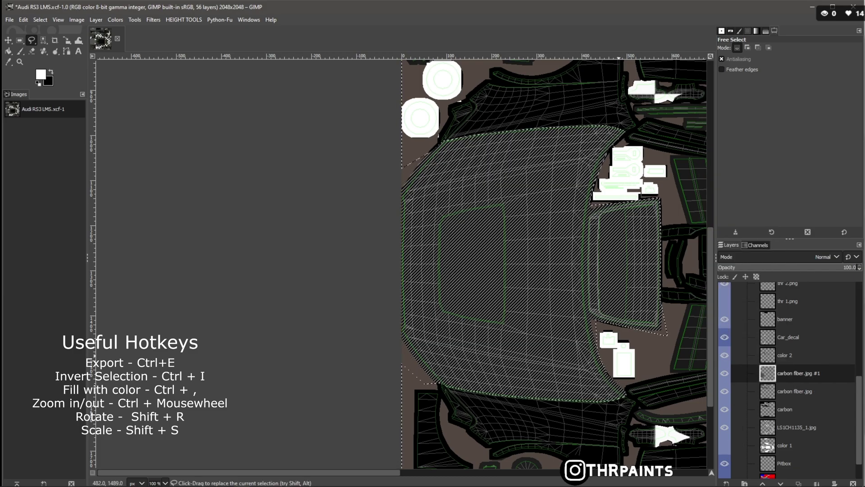
Step: Export the livery to its TGA file, check the carbon hood on the iRacing car model, and return to GIMP
{"action": "key", "text": "ctrl+e"}
{"action": "key", "text": "alt+Tab"}
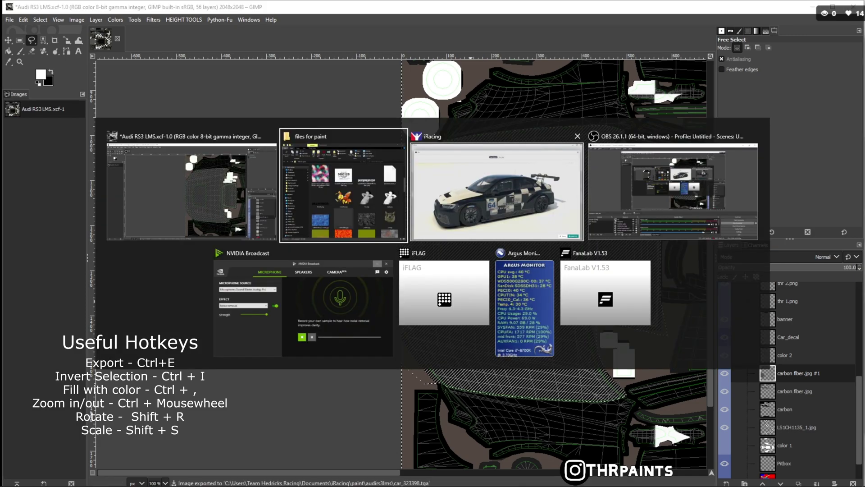
{"action": "left_click", "coordinate": [486, 222]}
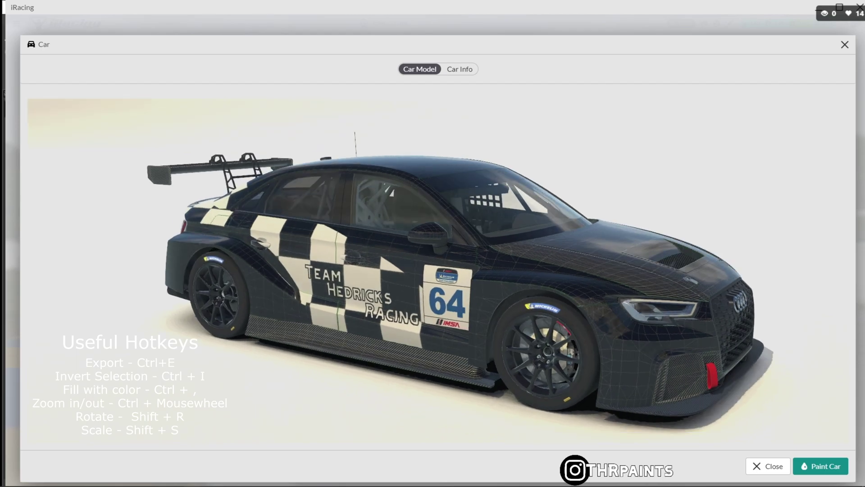
{"action": "key", "text": "alt+Tab"}
Step: Hide the Wire layer, re-export the livery, check the car model in iRacing, and return to GIMP
{"action": "scroll", "coordinate": [720, 327], "scroll_direction": "up", "scroll_amount": 10}
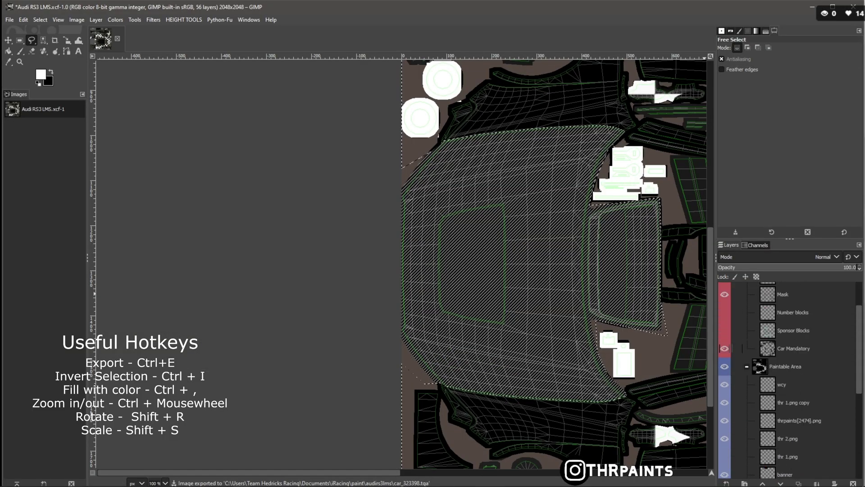
{"action": "left_click", "coordinate": [724, 327]}
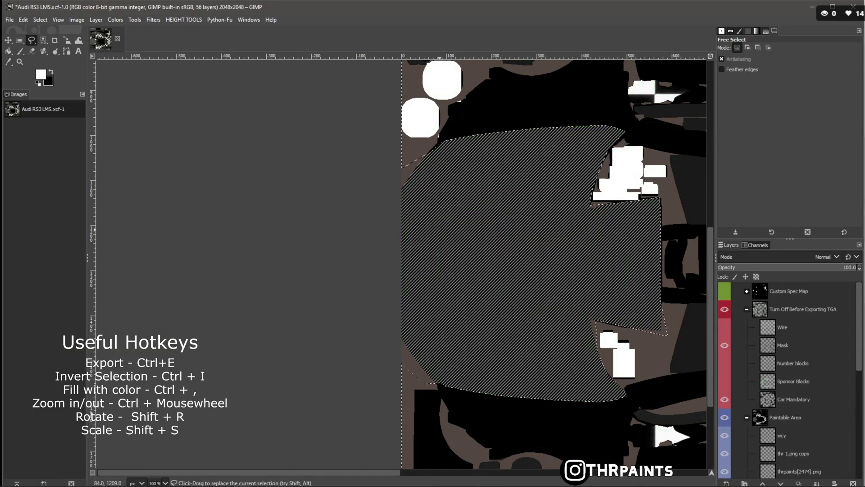
{"action": "key", "text": "ctrl+e"}
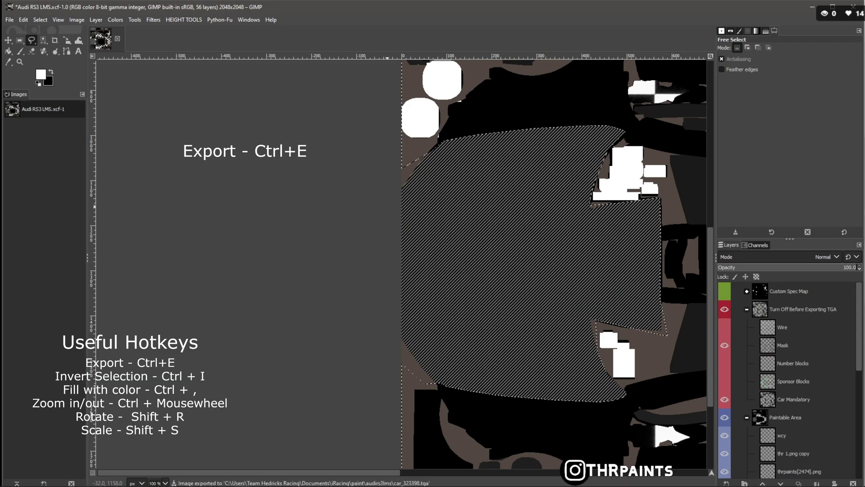
{"action": "key", "text": "alt+Tab"}
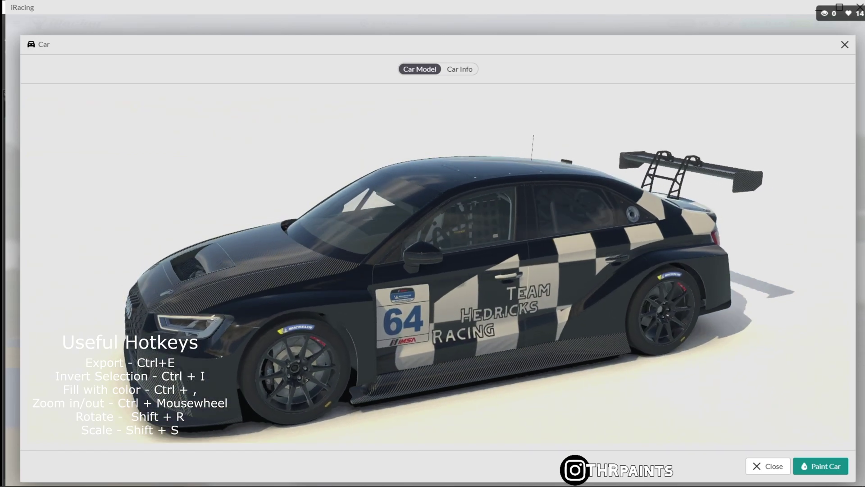
{"action": "key", "text": "alt+Tab"}
Step: Merge the hood's carbon fiber layer down into the existing carbon fiber.jpg layer
{"action": "scroll", "coordinate": [789, 383], "scroll_direction": "down", "scroll_amount": 6}
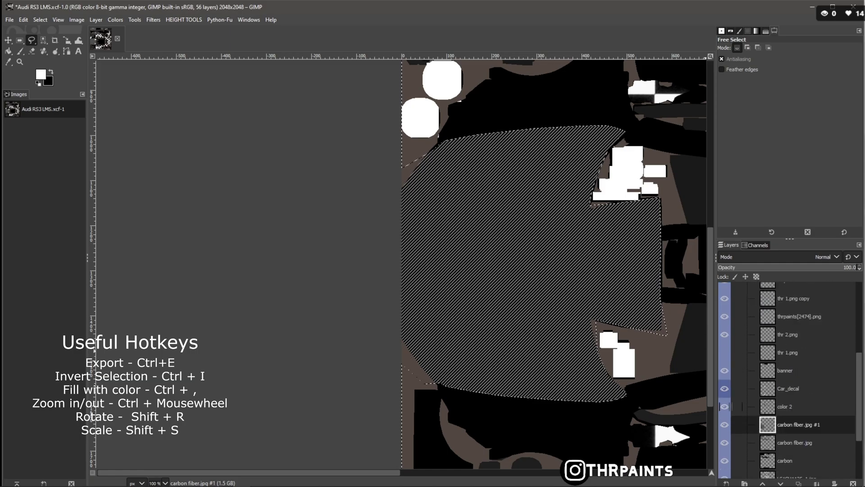
{"action": "scroll", "coordinate": [789, 383], "scroll_direction": "down", "scroll_amount": 2}
{"action": "left_click", "coordinate": [795, 390]}
{"action": "right_click", "coordinate": [796, 372]}
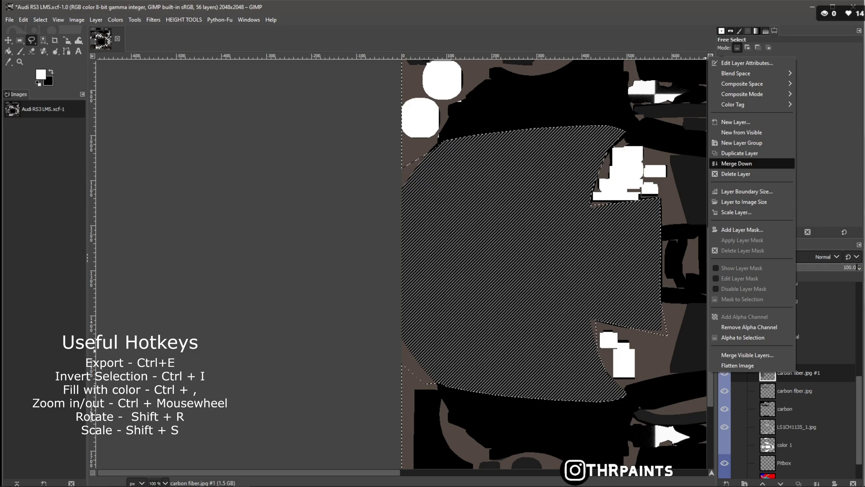
{"action": "left_click", "coordinate": [736, 163]}
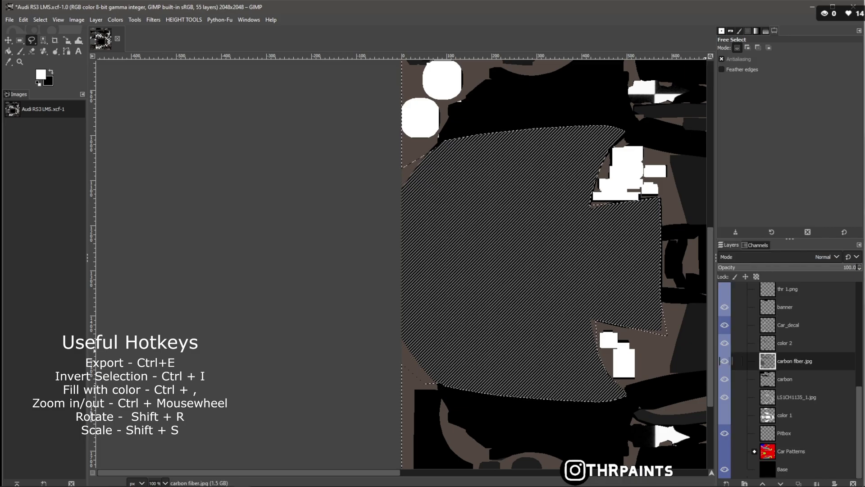
Step: Compare the livery with the merged carbon fiber.jpg layer hidden and shown, and lower that layer's opacity to 38.2
{"action": "scroll", "coordinate": [632, 106], "scroll_direction": "down", "scroll_amount": 3}
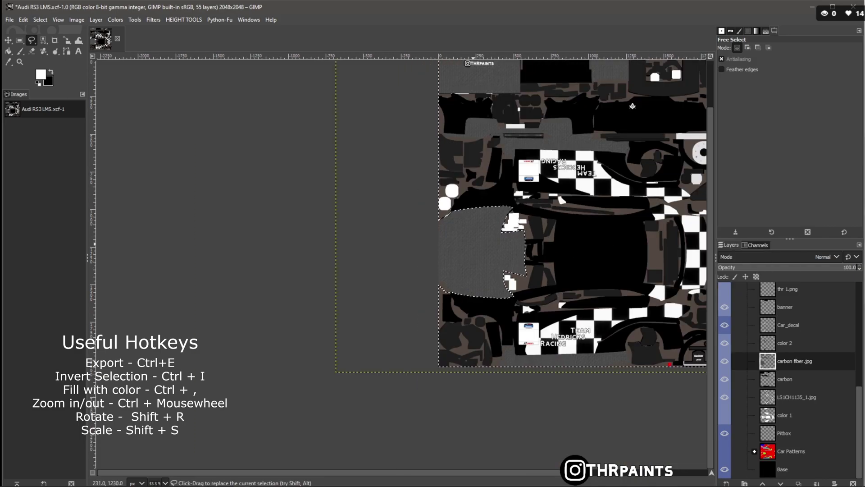
{"action": "scroll", "coordinate": [632, 106], "scroll_direction": "down", "scroll_amount": 3}
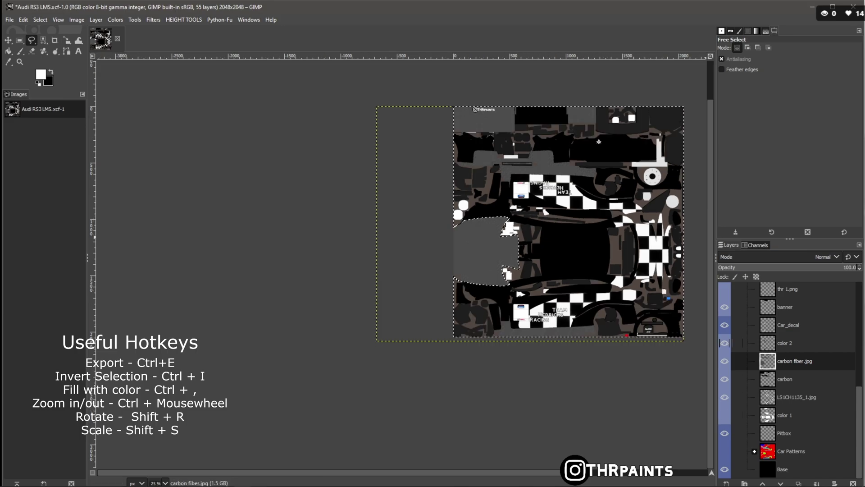
{"action": "left_click", "coordinate": [724, 361]}
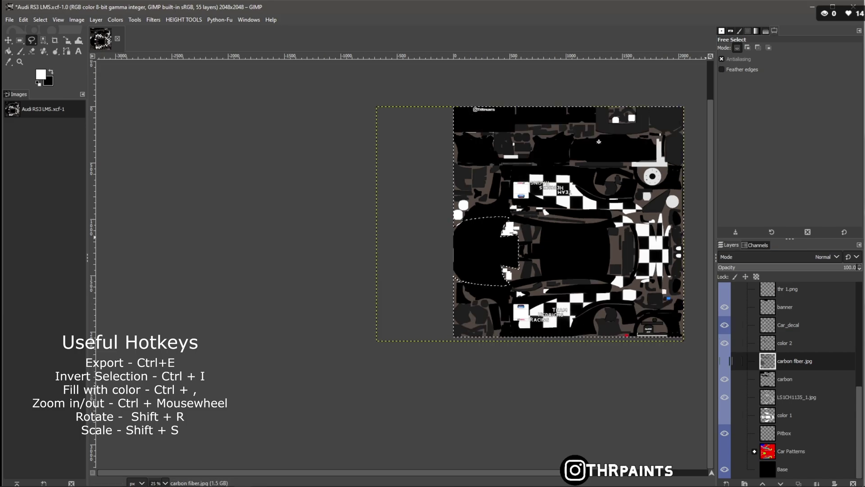
{"action": "left_click", "coordinate": [724, 360]}
{"action": "left_click", "coordinate": [724, 360]}
{"action": "left_click", "coordinate": [724, 360]}
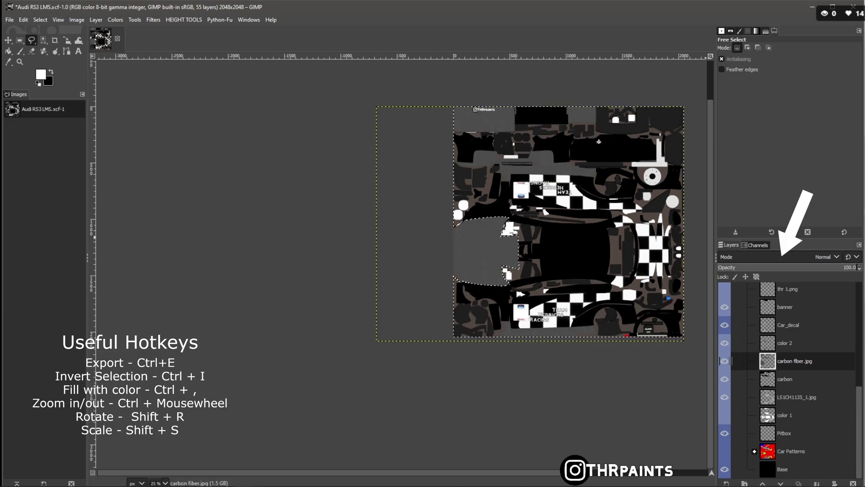
{"action": "left_click", "coordinate": [725, 360]}
{"action": "left_click_drag", "start_coordinate": [811, 267], "coordinate": [771, 268]}
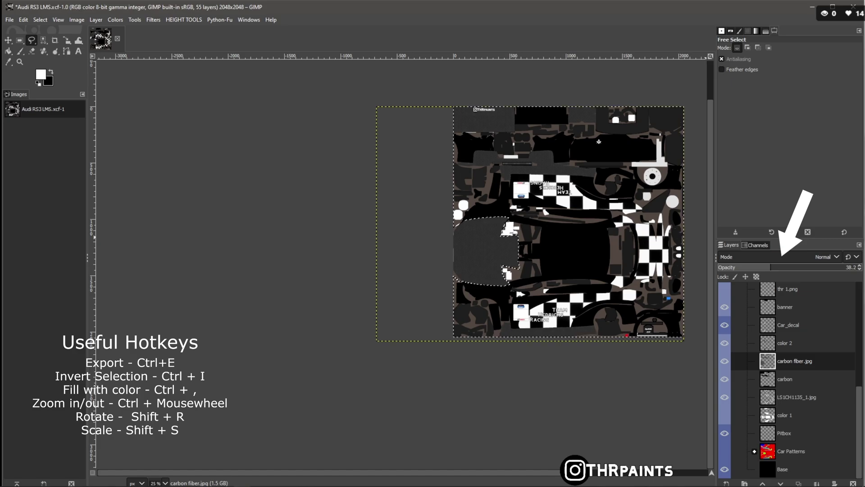
{"action": "key", "text": "alt+Tab"}
{"action": "key", "text": "Tab"}
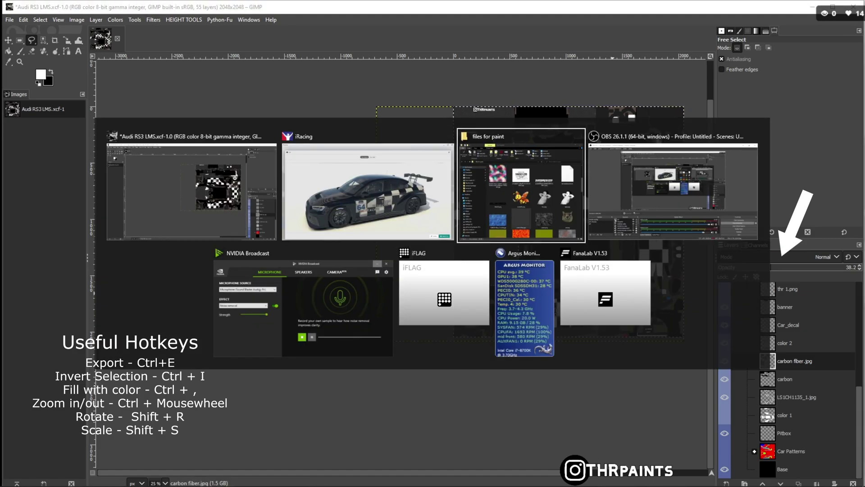
{"action": "key", "text": "Escape"}
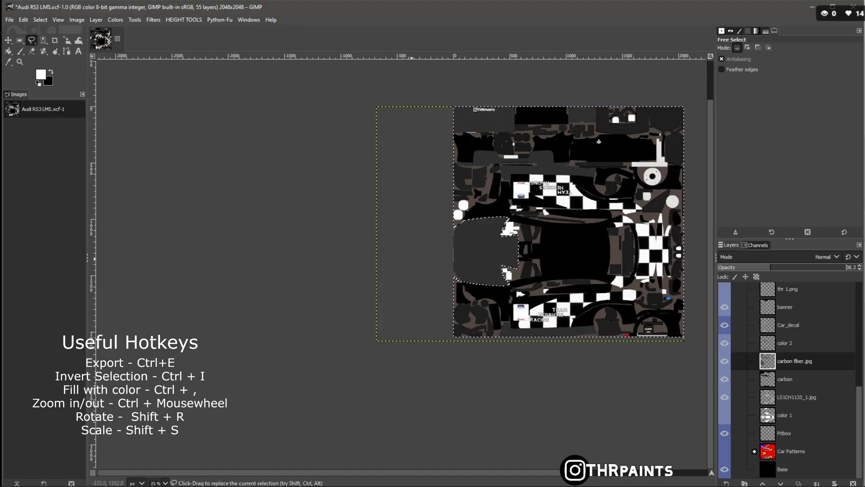
Step: Hide the Car_decal layer
{"action": "key", "text": "alt+Tab"}
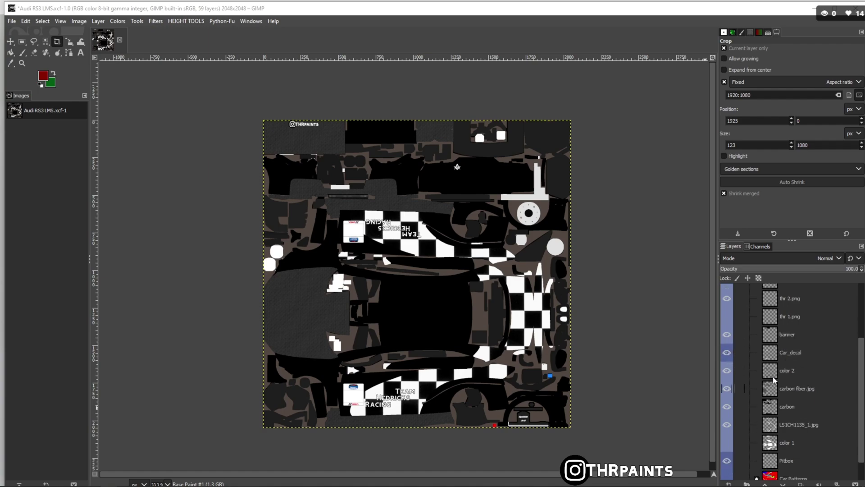
{"action": "left_click", "coordinate": [728, 352]}
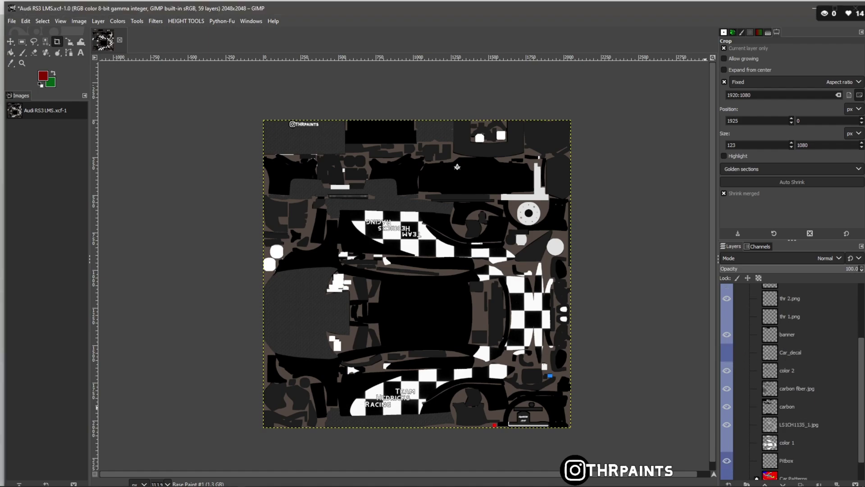
{"action": "key", "text": "alt+Tab"}
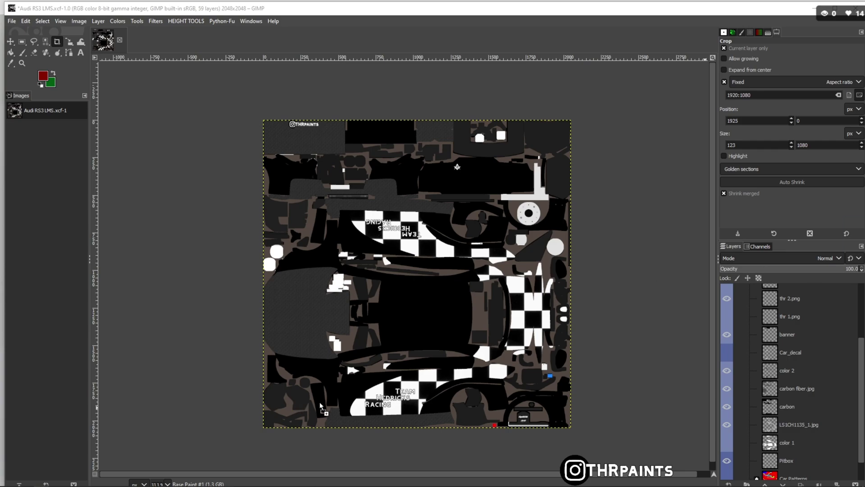
{"action": "left_click", "coordinate": [471, 393]}
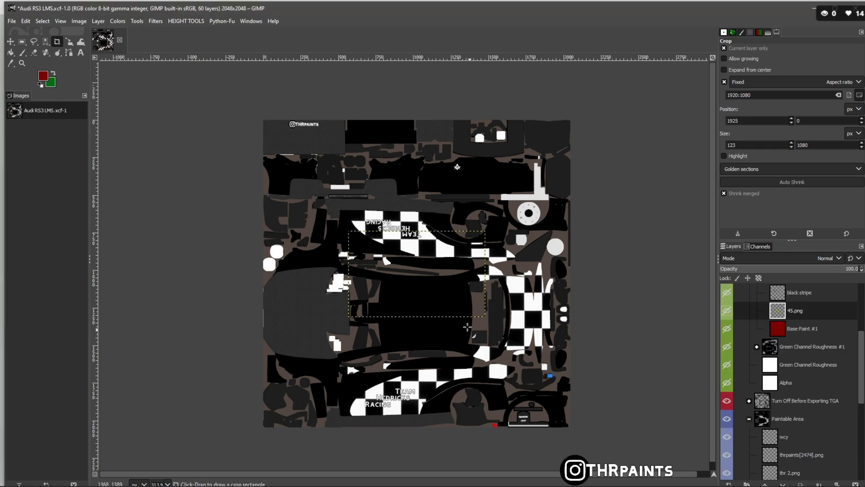
{"action": "key", "text": "ctrl+z"}
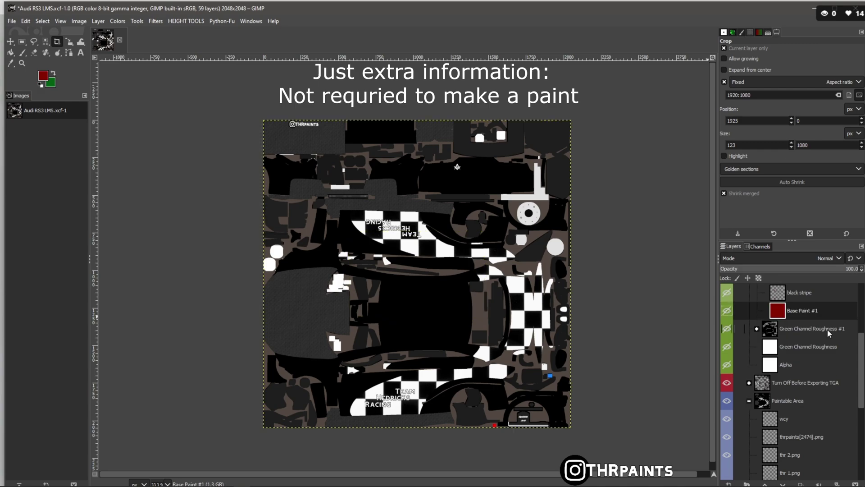
Step: Add 45.png as a new layer directly above the banner layer in the Paintable Area group
{"action": "scroll", "coordinate": [818, 367], "scroll_direction": "down", "scroll_amount": 4}
{"action": "left_click", "coordinate": [805, 388]}
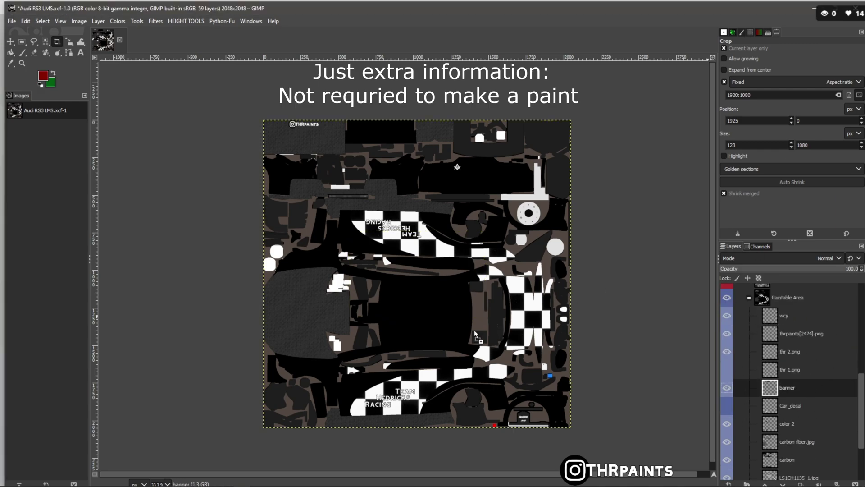
{"action": "key", "text": "ctrl+y"}
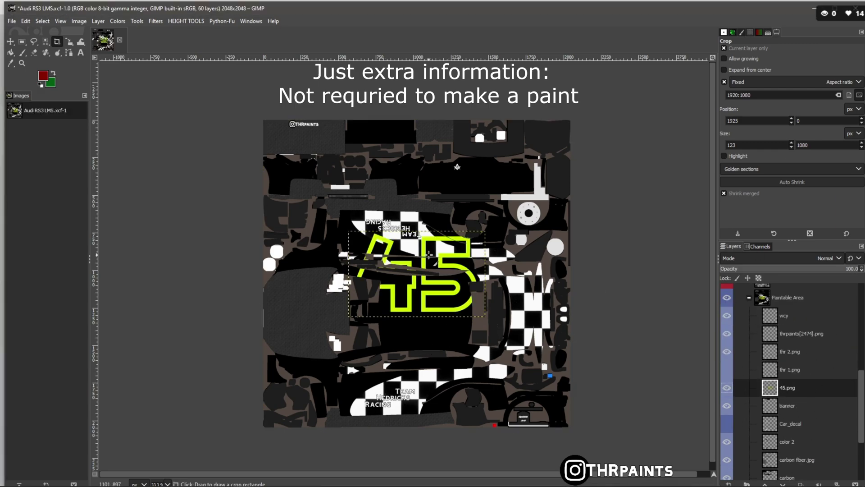
Step: Scale the 45.png number to 277 × 174 px and place it on the lower car side, in front of the Team Hedricks Racing text
{"action": "left_click", "coordinate": [10, 41]}
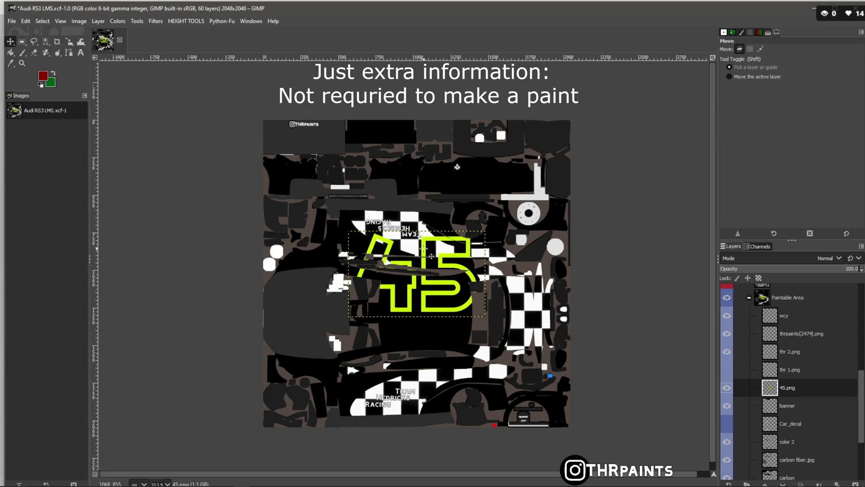
{"action": "left_click_drag", "start_coordinate": [432, 256], "coordinate": [399, 372]}
{"action": "key", "text": "shift+s"}
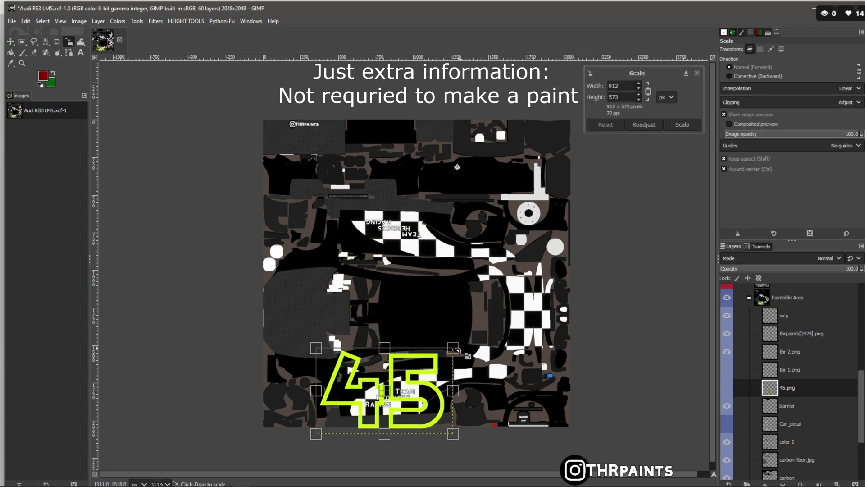
{"action": "left_click_drag", "start_coordinate": [457, 349], "coordinate": [406, 376]}
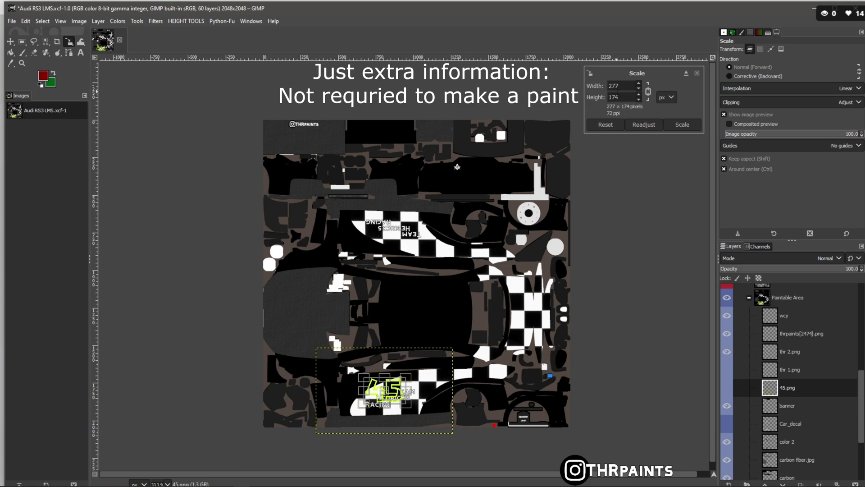
{"action": "left_click", "coordinate": [682, 125]}
{"action": "left_click", "coordinate": [10, 41]}
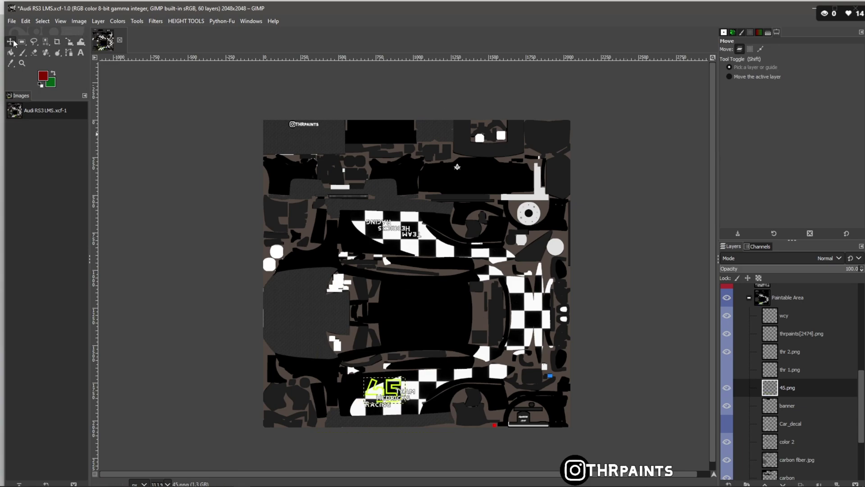
{"action": "left_click_drag", "start_coordinate": [374, 381], "coordinate": [352, 378]}
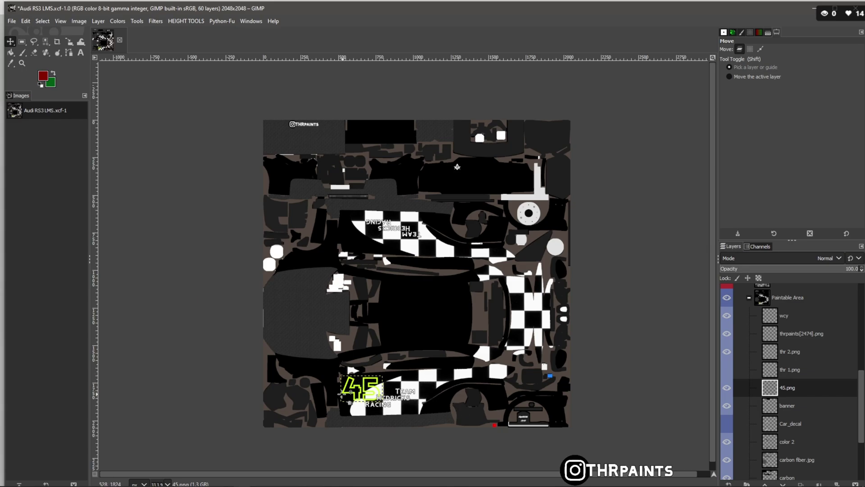
Step: Export the livery to the audirs3lms folder as car_num_ plus the account number in TGA format, then view the car model in iRacing
{"action": "key", "text": "ctrl+shift+e"}
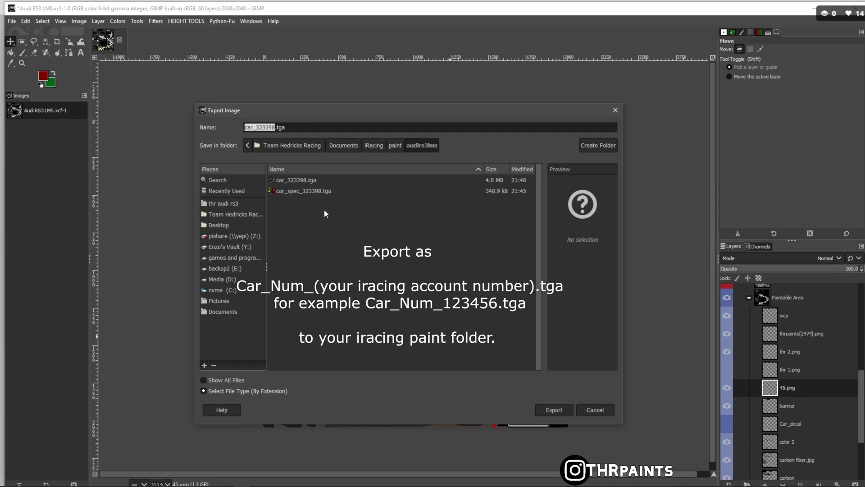
{"action": "left_click", "coordinate": [298, 192]}
{"action": "left_click", "coordinate": [271, 127]}
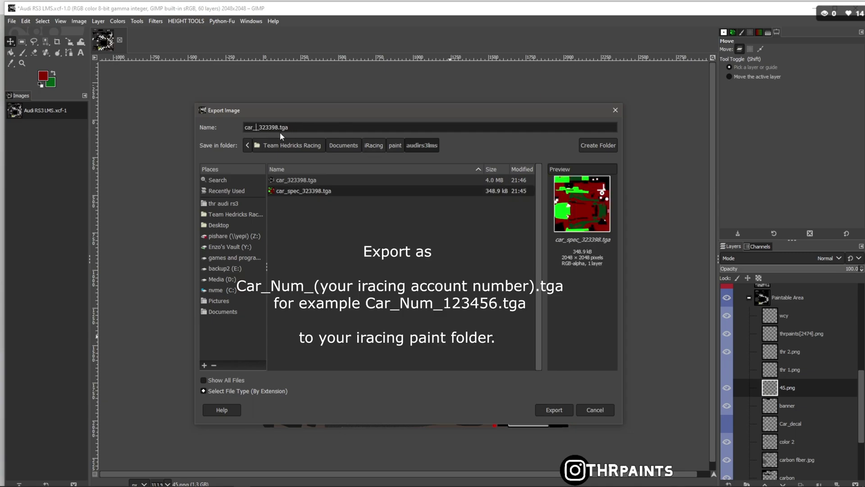
{"action": "type", "text": "num"}
{"action": "left_click", "coordinate": [559, 410]}
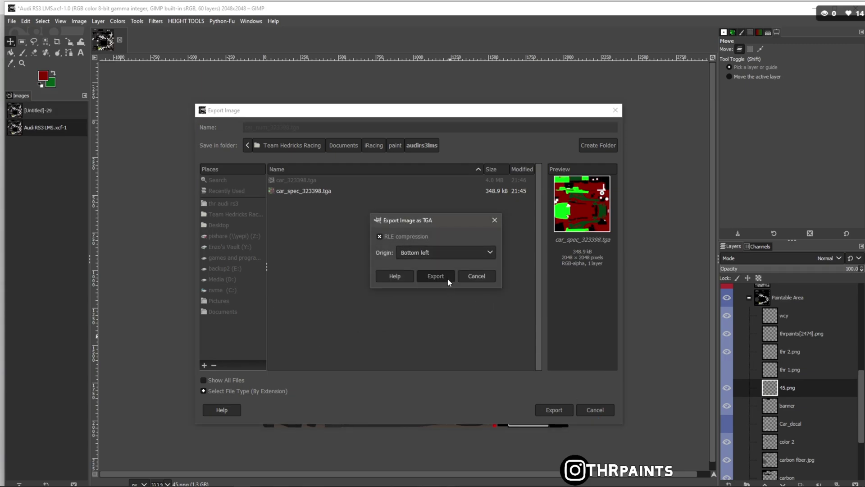
{"action": "left_click", "coordinate": [448, 278]}
{"action": "key", "text": "alt+Tab"}
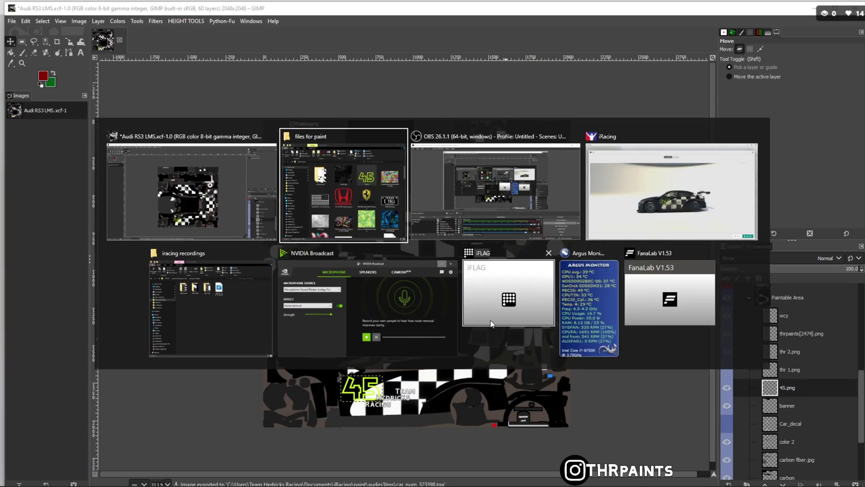
{"action": "left_click", "coordinate": [710, 209]}
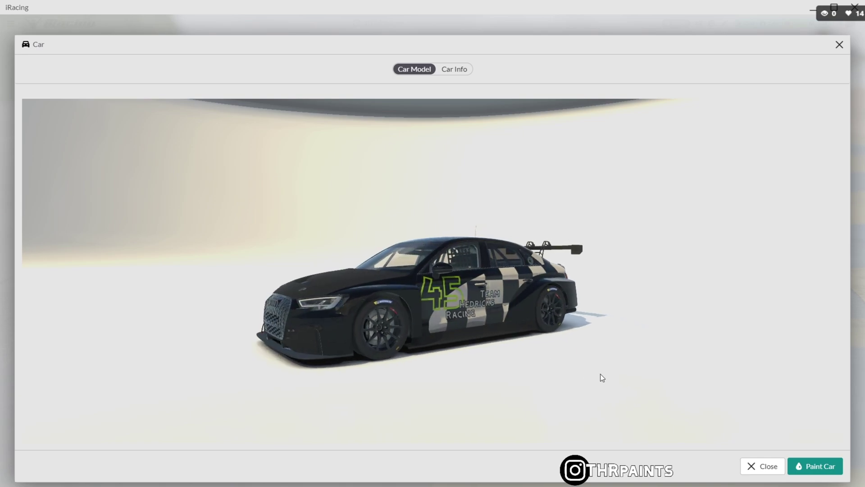